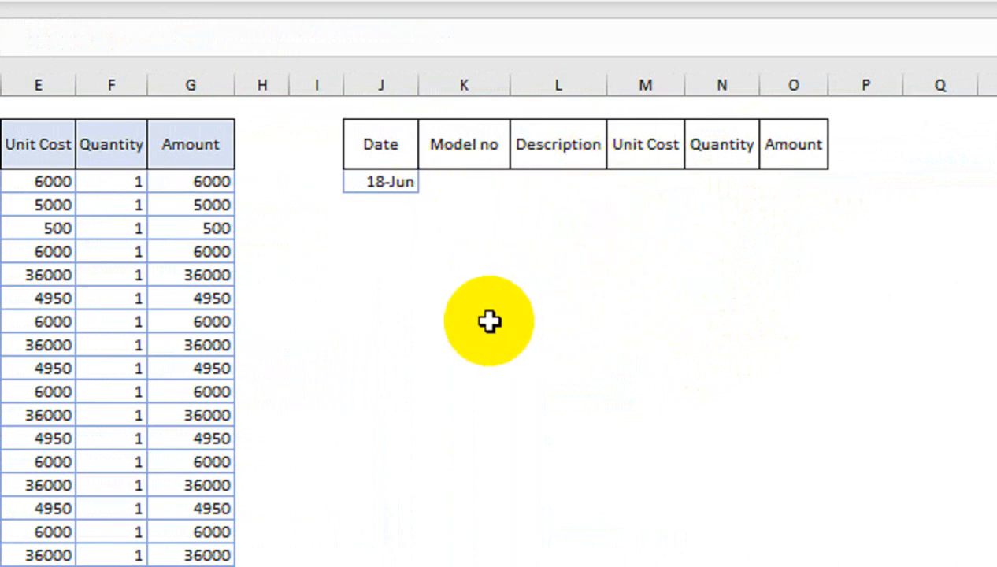
# - Select only the blank cells in the Date column, starting from B3, using Go To Special with the Blanks option
pyautogui.click(396, 181)
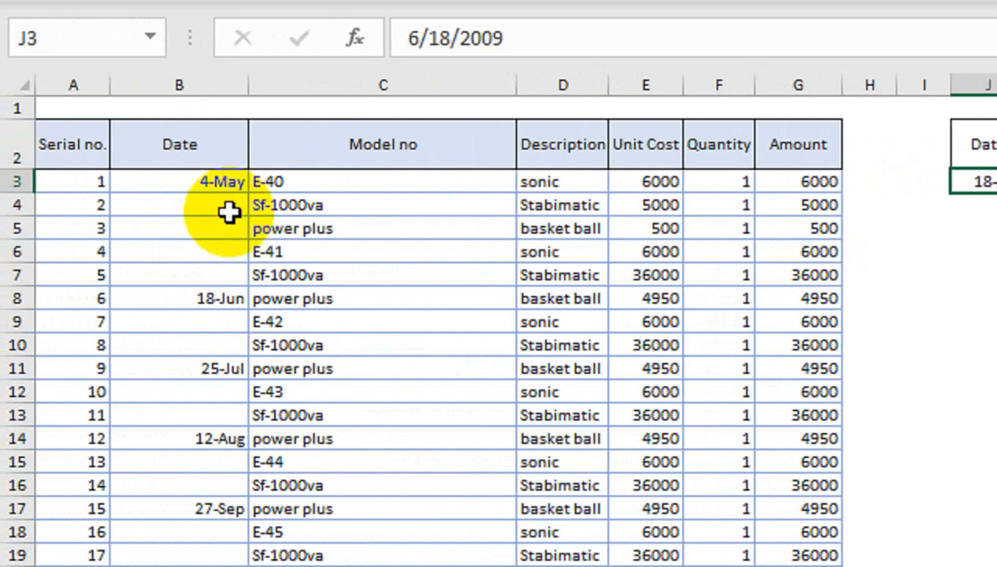
pyautogui.moveTo(229, 178); pyautogui.dragTo(214, 482)
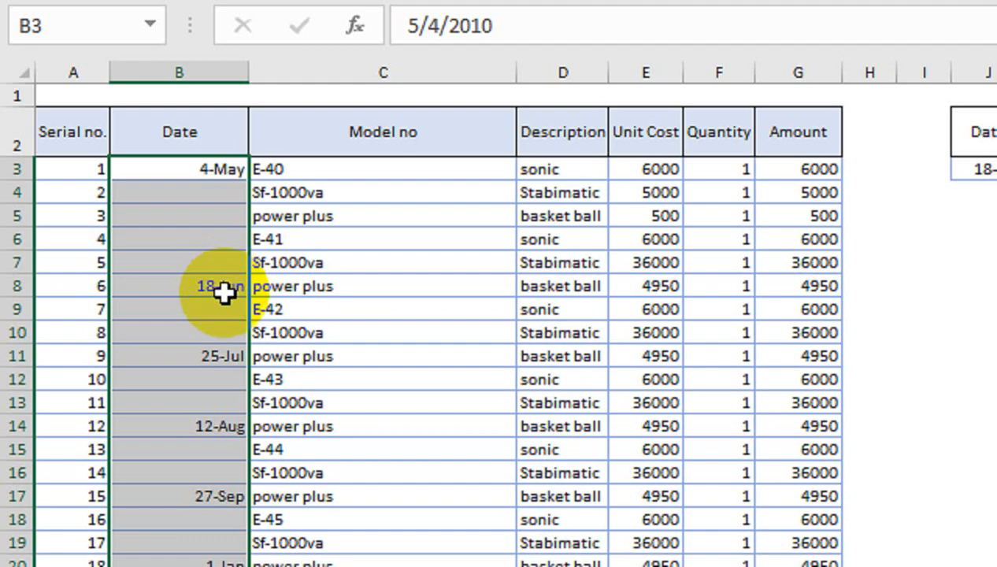
pyautogui.press('F5')
pyautogui.moveTo(281, 277); pyautogui.dragTo(507, 134)
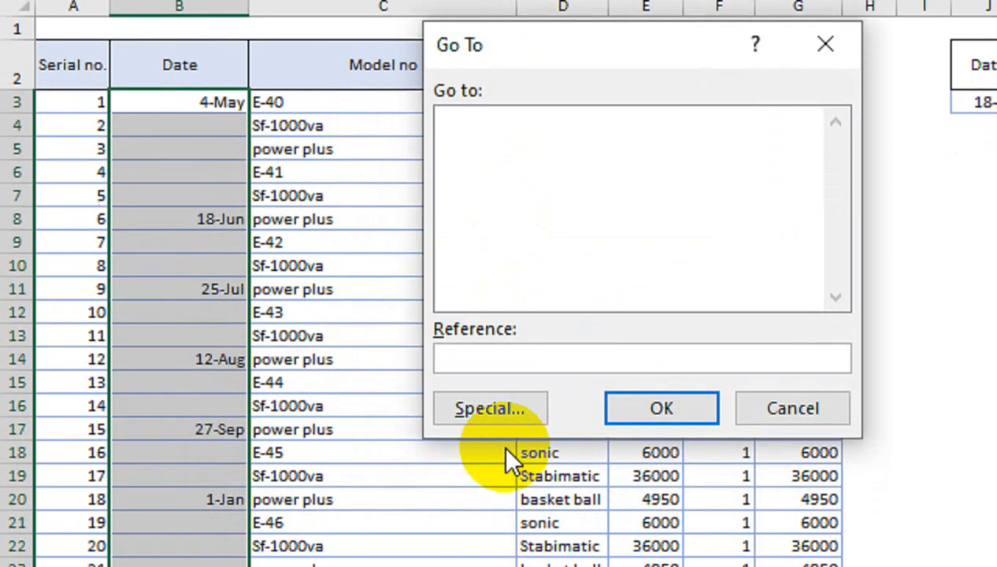
pyautogui.click(490, 409)
pyautogui.click(474, 250)
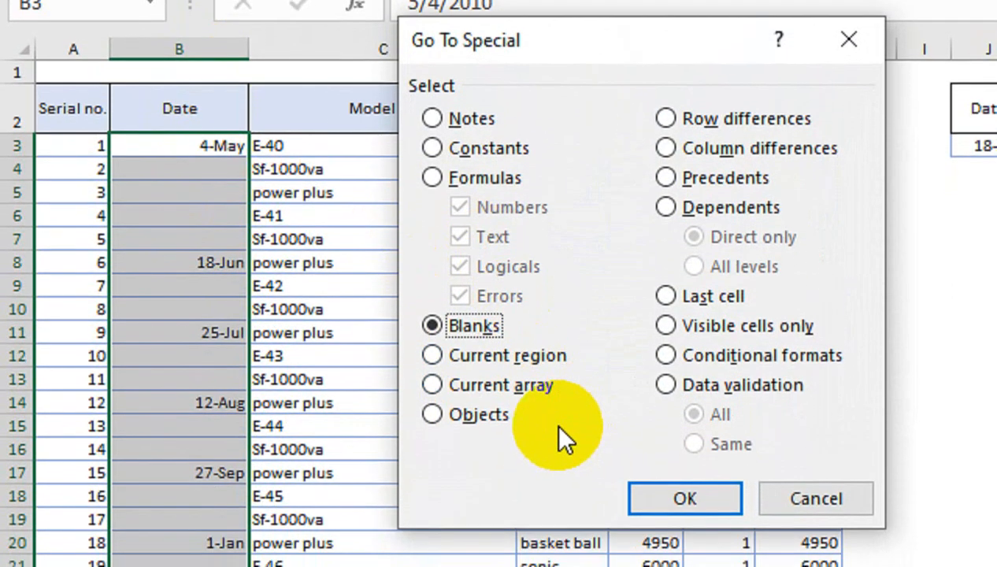
pyautogui.click(644, 532)
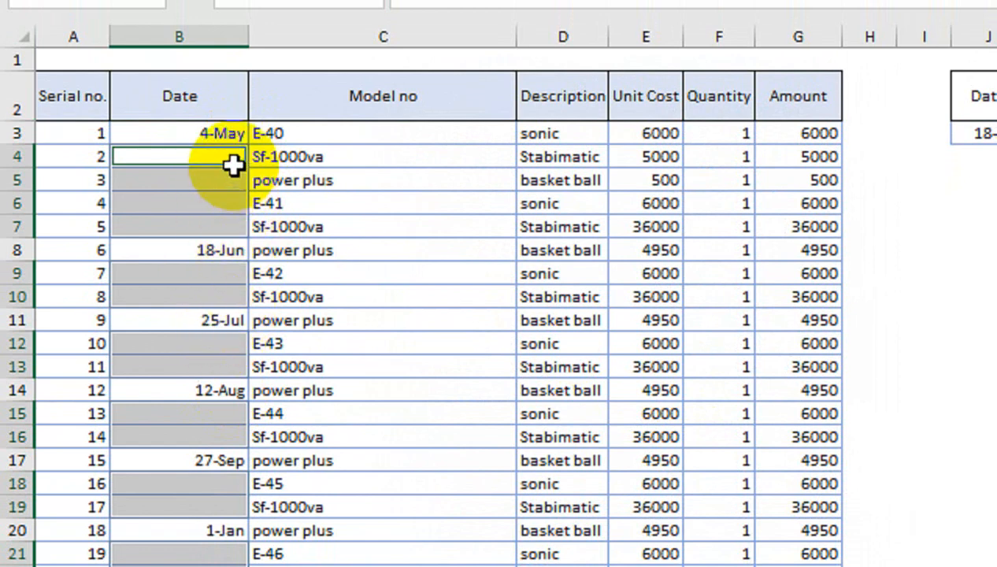
# - Fill all selected blank Date cells at once with the date above, using the relative formula =B3
pyautogui.write('=')
pyautogui.click(214, 134)
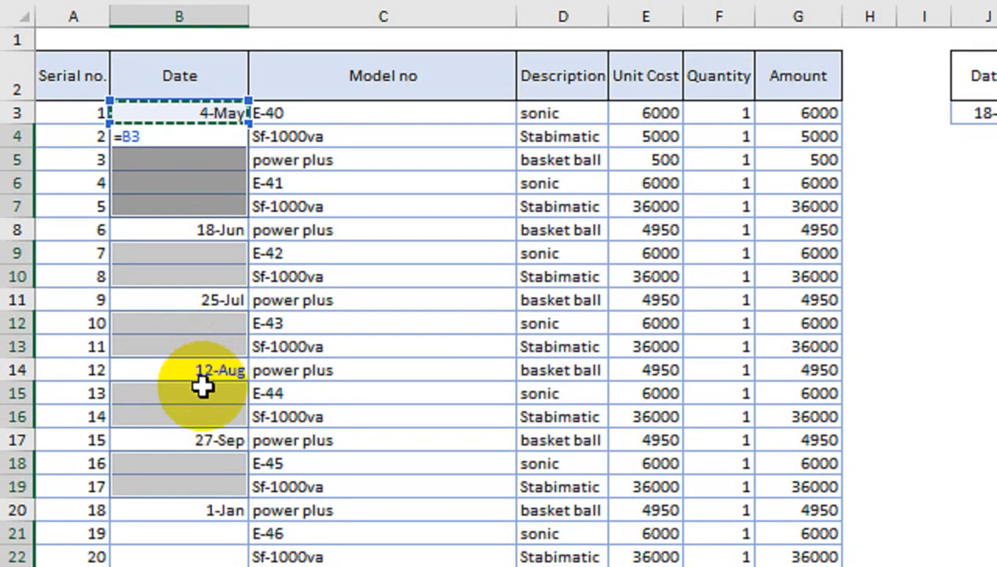
pyautogui.hotkey('ctrl', 'Return')
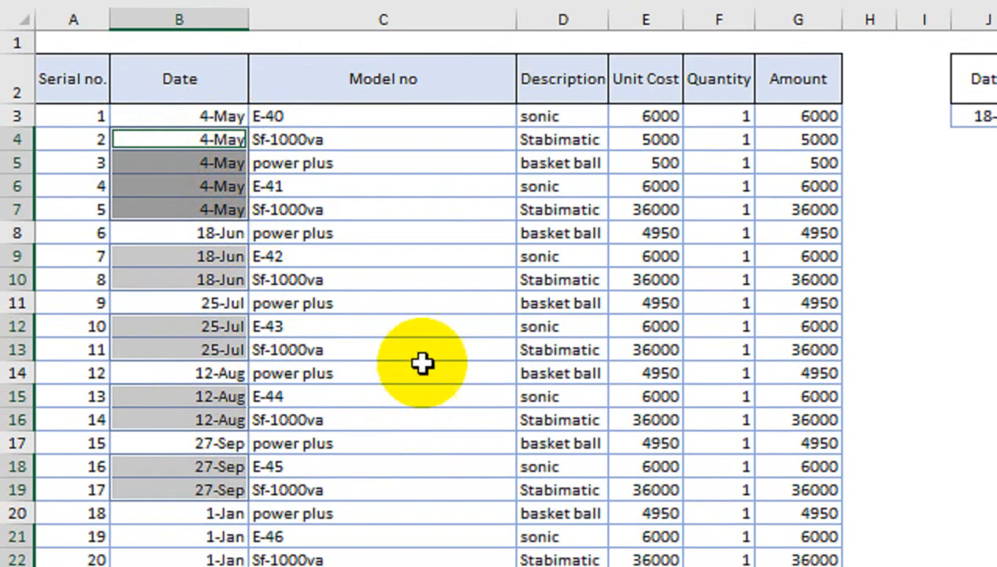
pyautogui.click(390, 306)
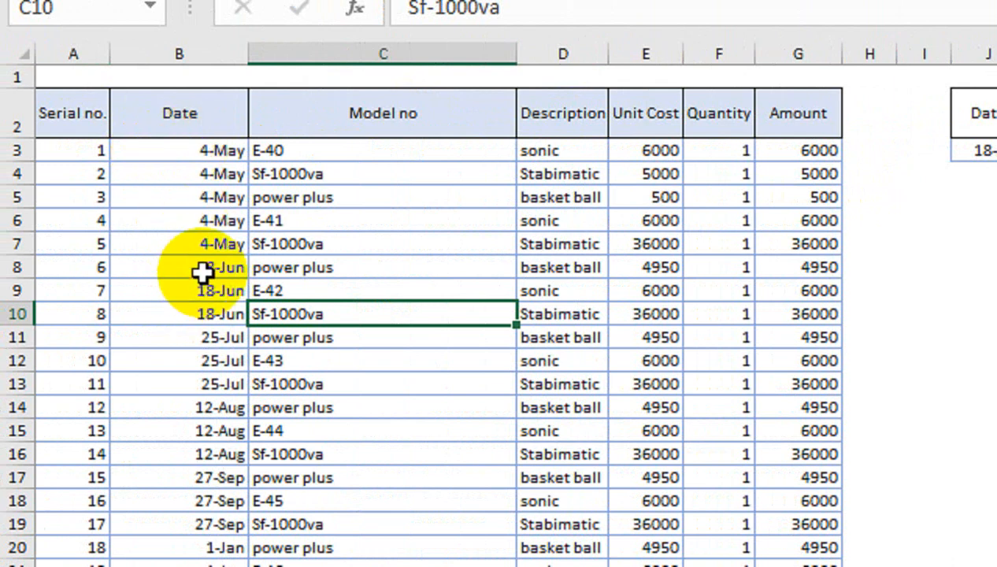
pyautogui.moveTo(206, 273); pyautogui.dragTo(214, 319)
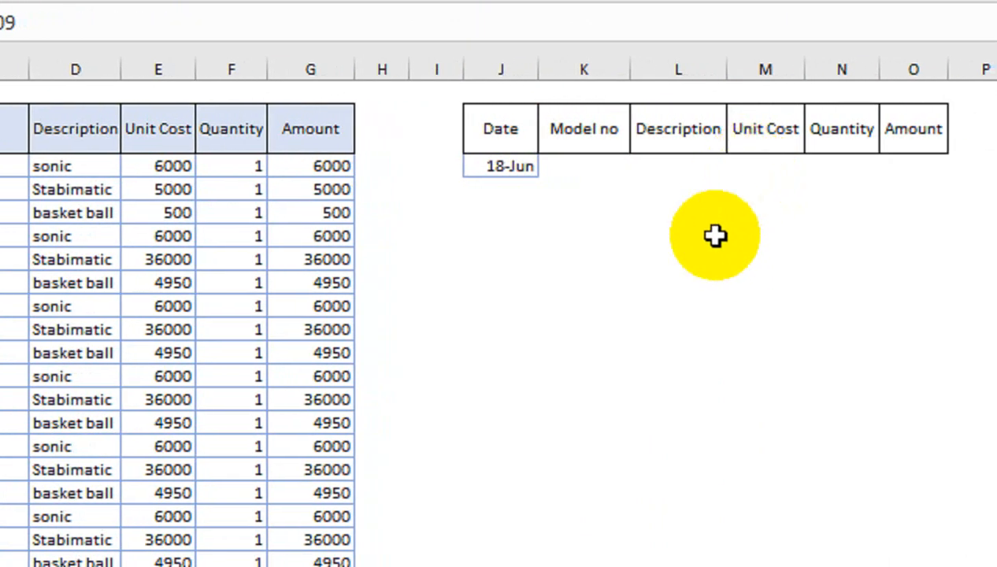
# - Begin a formula in K3 under Model no with an INDEX function nested inside IFERROR
pyautogui.click(587, 179)
pyautogui.click(583, 165)
pyautogui.write('=')
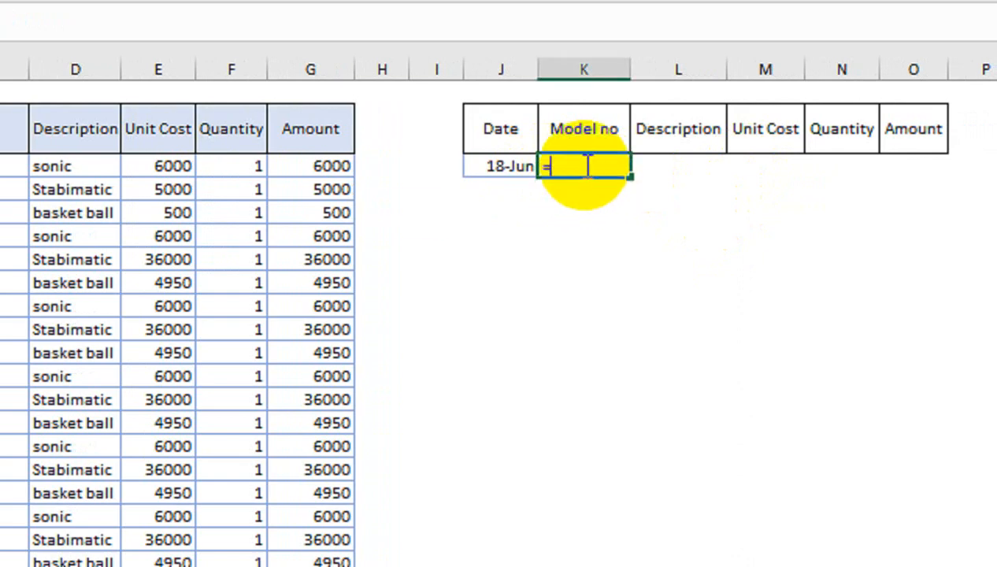
pyautogui.write('if')
pyautogui.press('Down')
pyautogui.press('Tab')
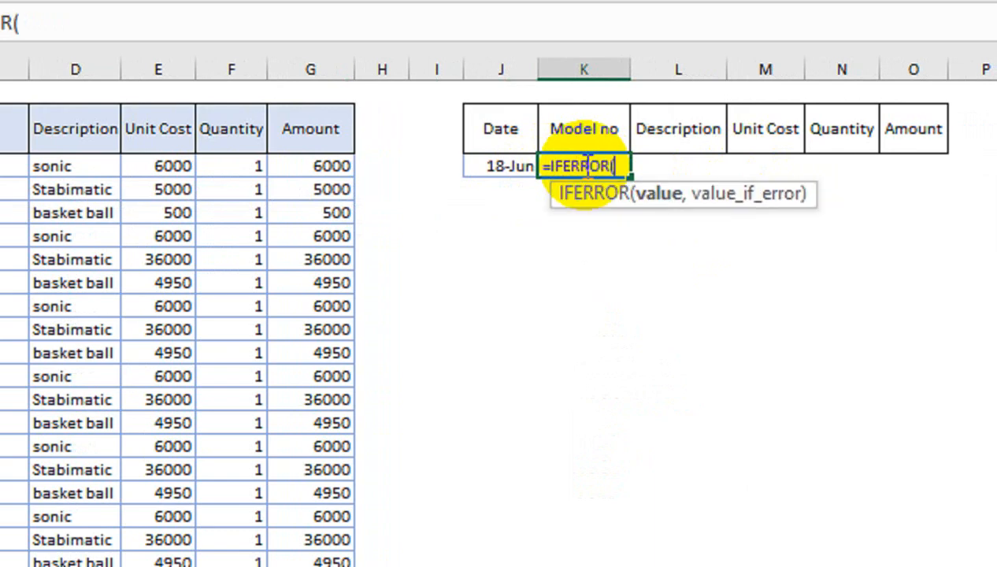
pyautogui.write('IN')
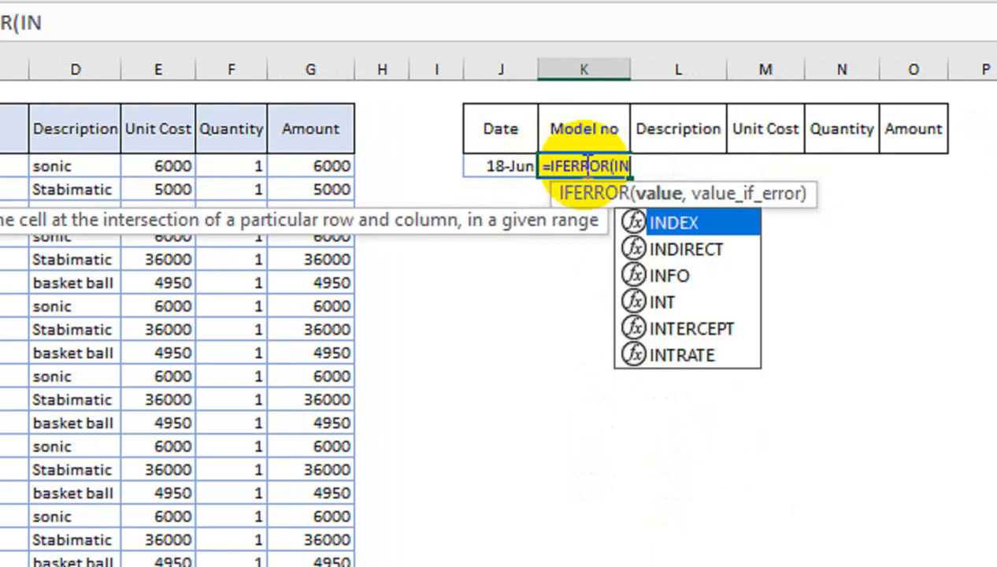
pyautogui.press('Tab')
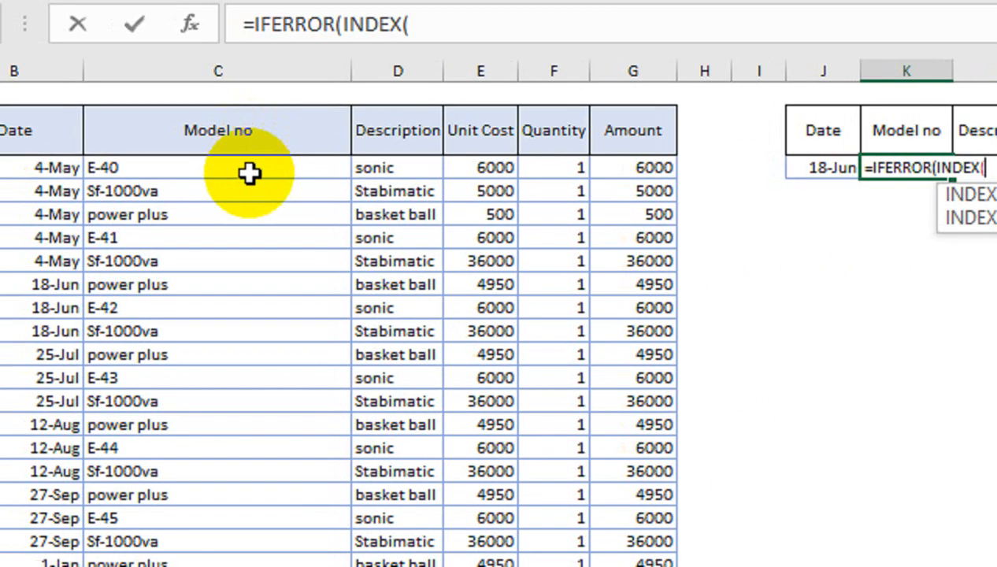
# - Set the INDEX array to the Model no range C$3:C$23, locking only the rows
pyautogui.moveTo(237, 167); pyautogui.dragTo(271, 561)
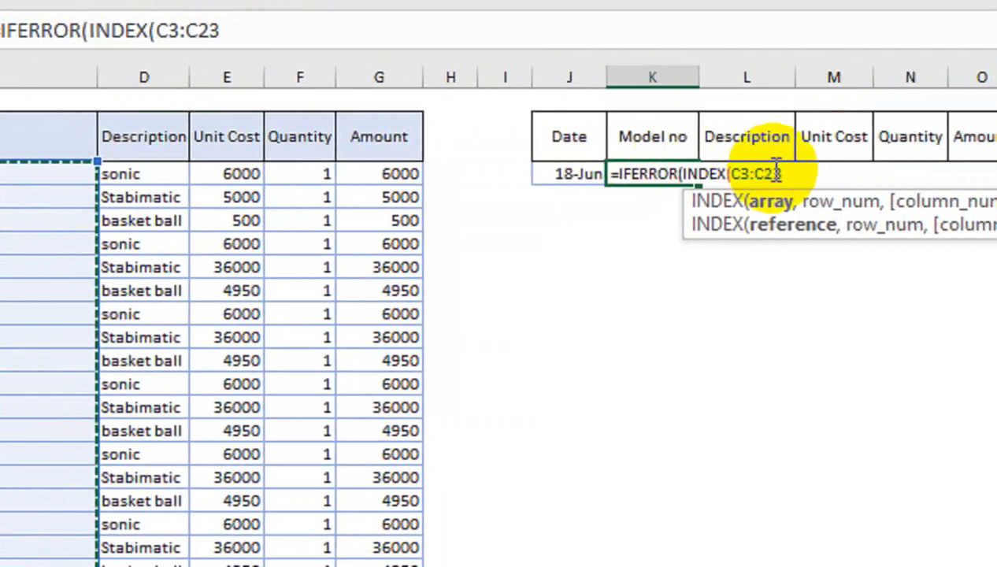
pyautogui.press('F4')
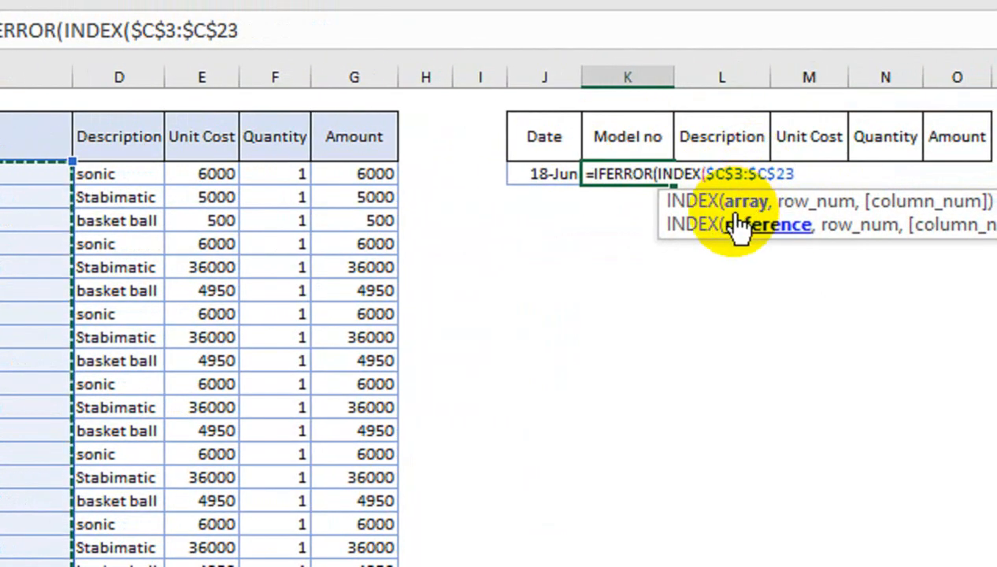
pyautogui.press('F4')
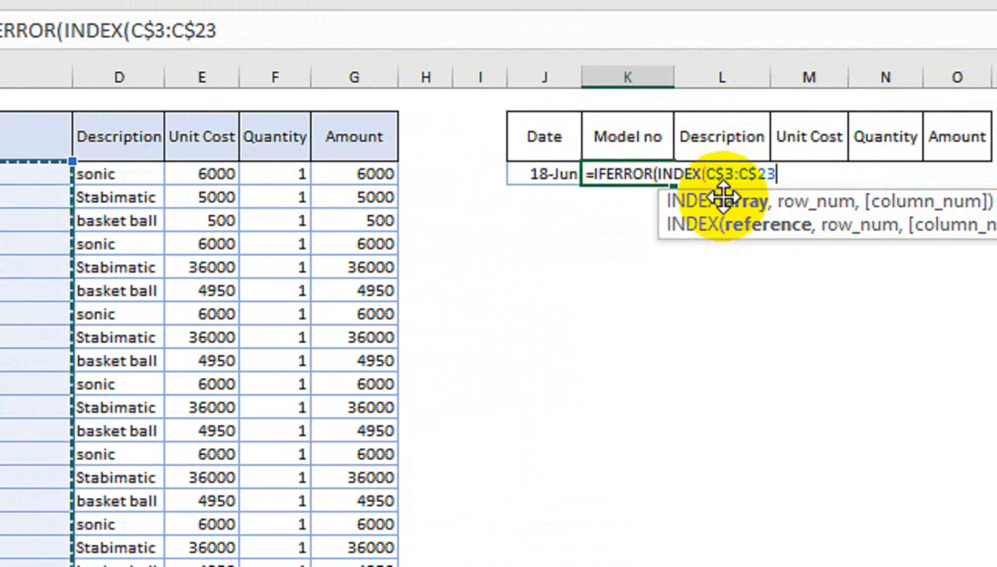
pyautogui.write(',')
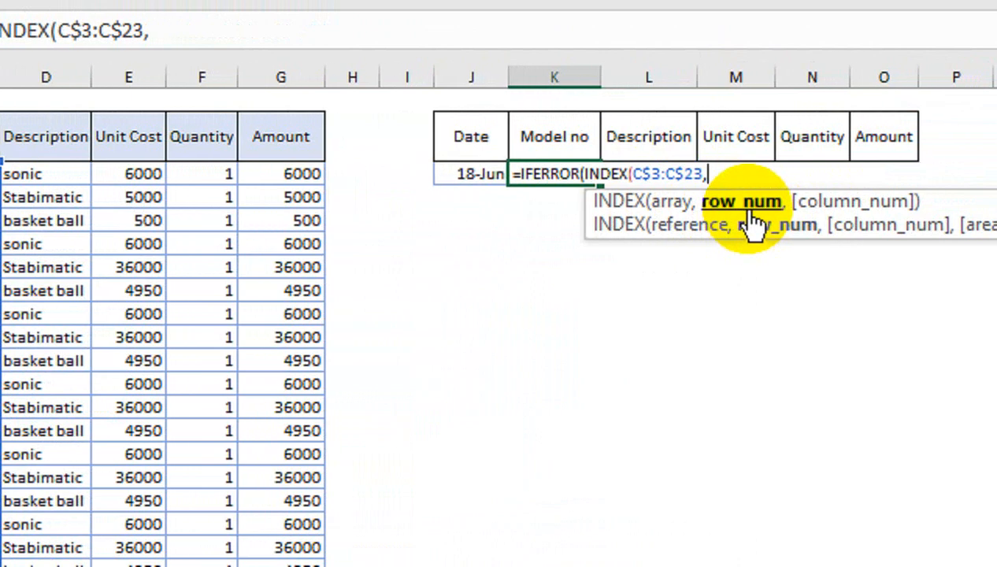
# - Add a MATCH for 0 as the row number, with a nested IF testing $J$3=$B$3:$B$23 as its lookup array
pyautogui.write('MATCH(')
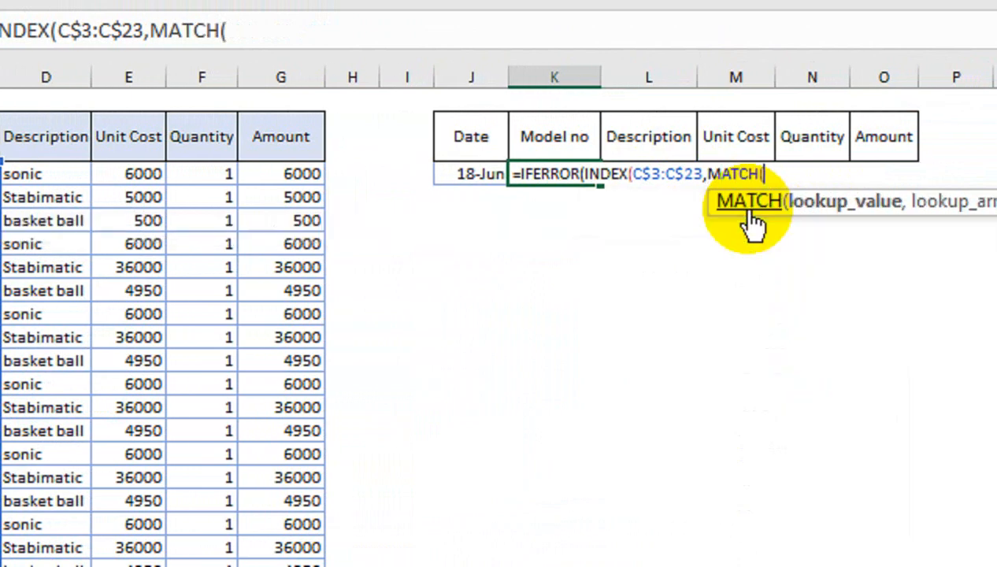
pyautogui.write('0,')
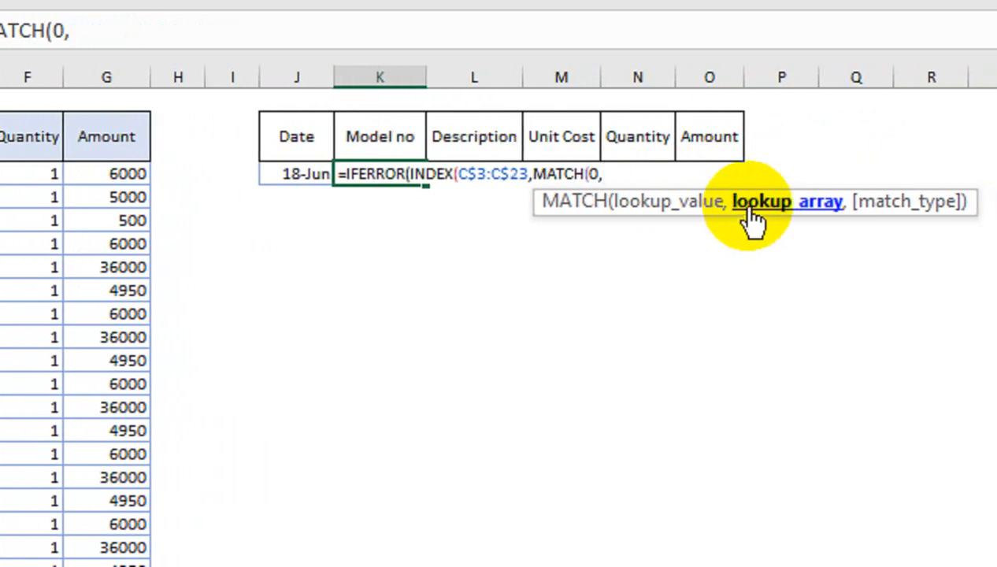
pyautogui.write('IF(')
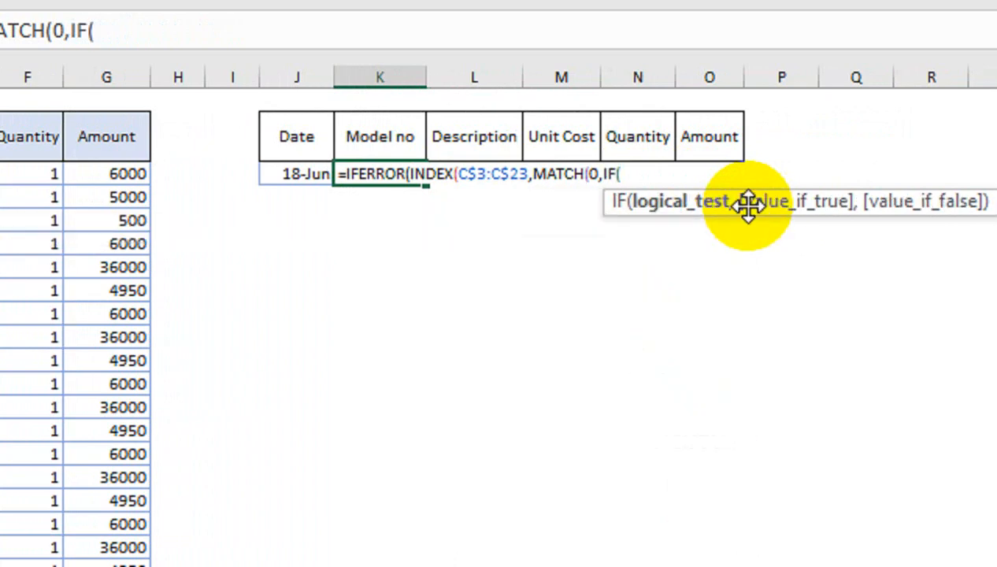
pyautogui.click(315, 177)
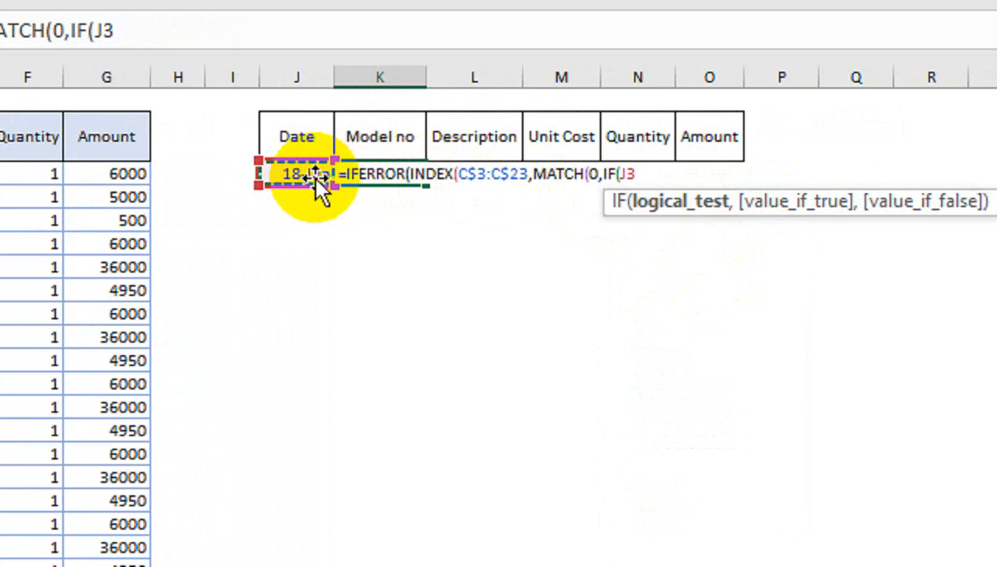
pyautogui.press('F4')
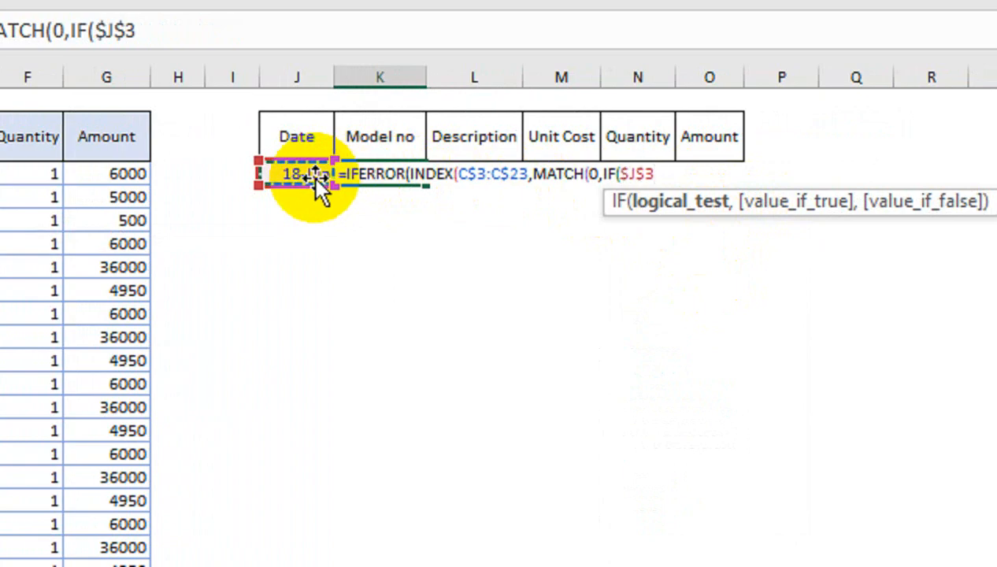
pyautogui.write('=')
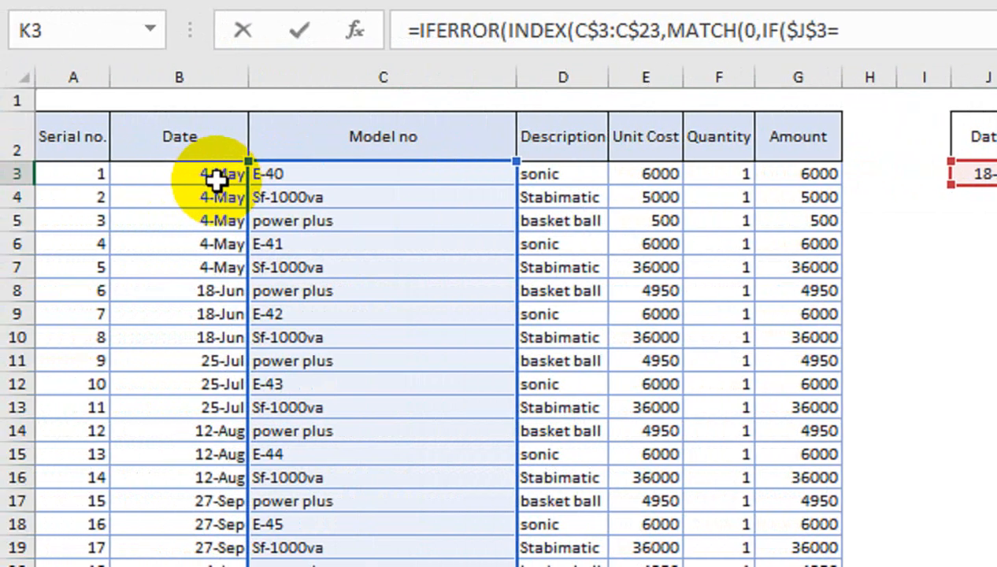
pyautogui.click(214, 173)
pyautogui.moveTo(214, 173); pyautogui.dragTo(187, 566)
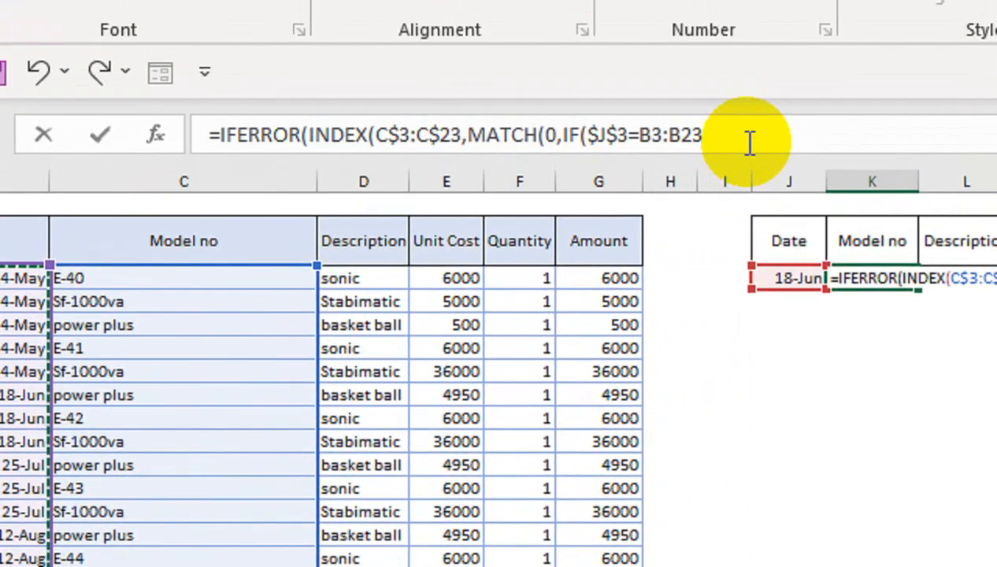
pyautogui.press('F4')
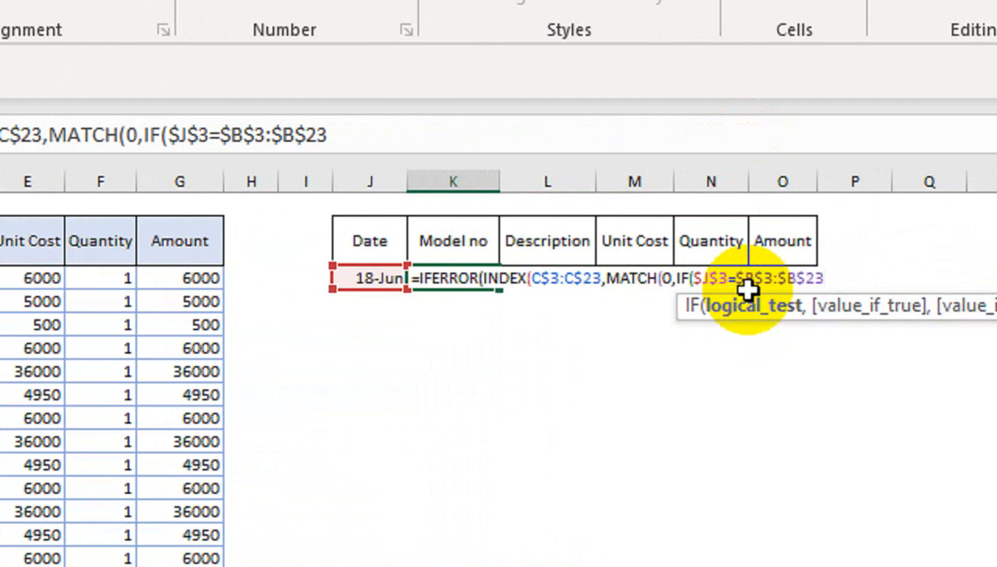
pyautogui.write(',')
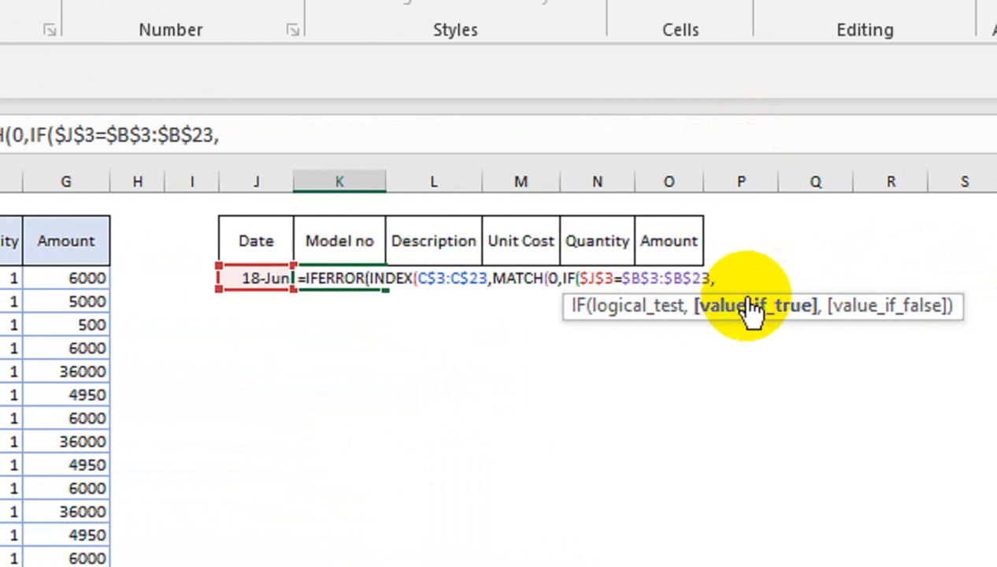
# - Add COUNTIF as the IF's true value, with the expanding range $K$2:K2
pyautogui.write('COUNTIF(')
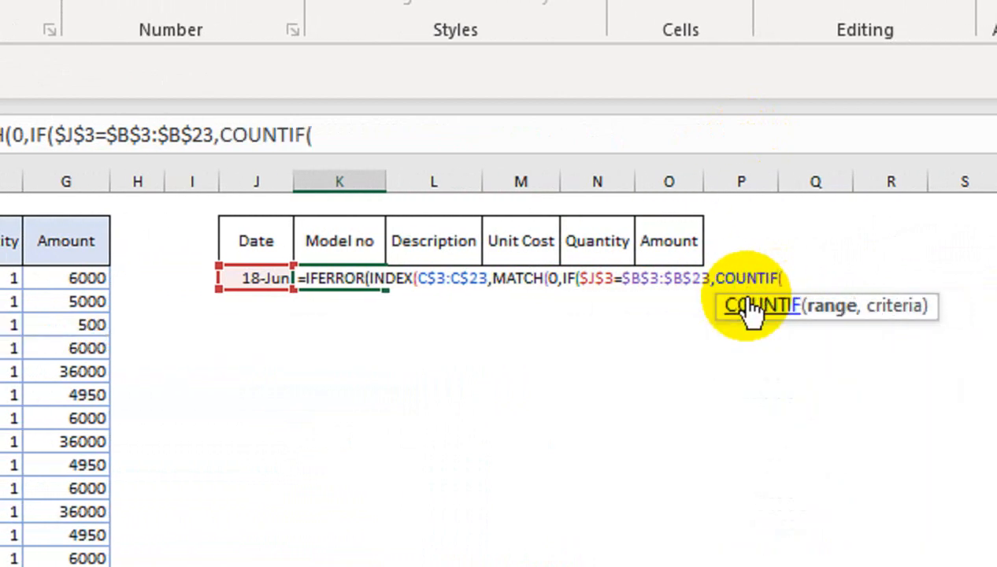
pyautogui.click(269, 249)
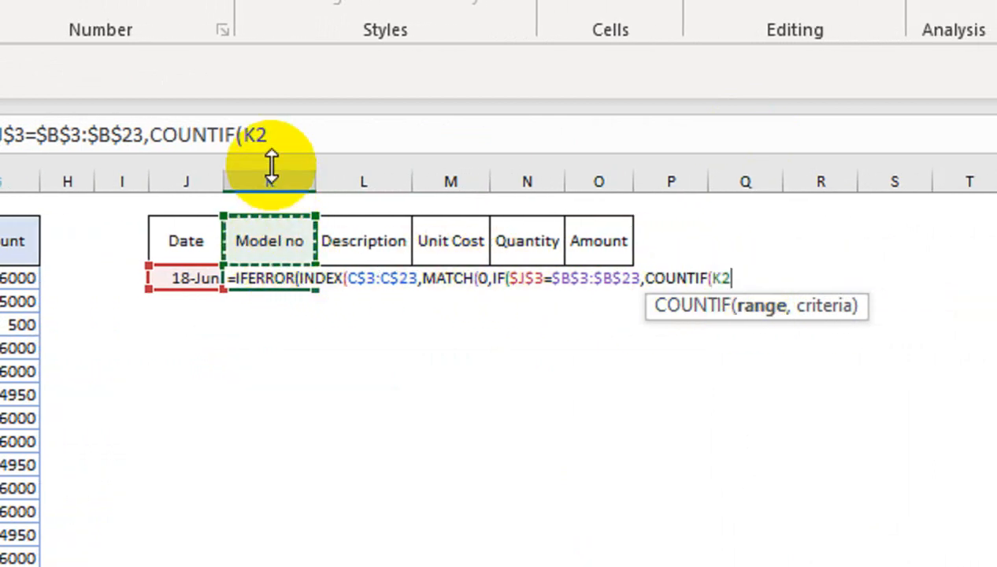
pyautogui.write(':K2')
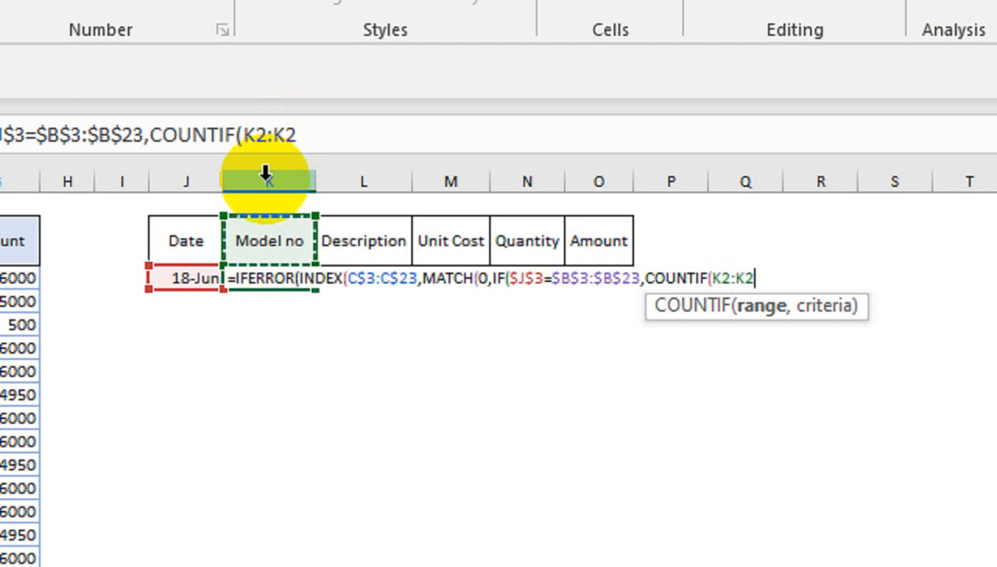
pyautogui.doubleClick(257, 136)
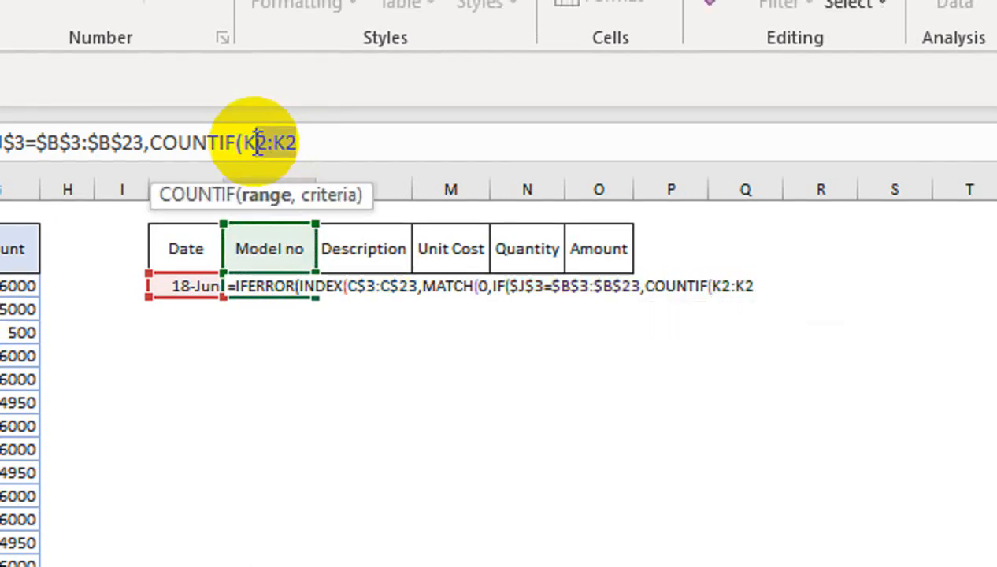
pyautogui.press('F4')
pyautogui.click(336, 146)
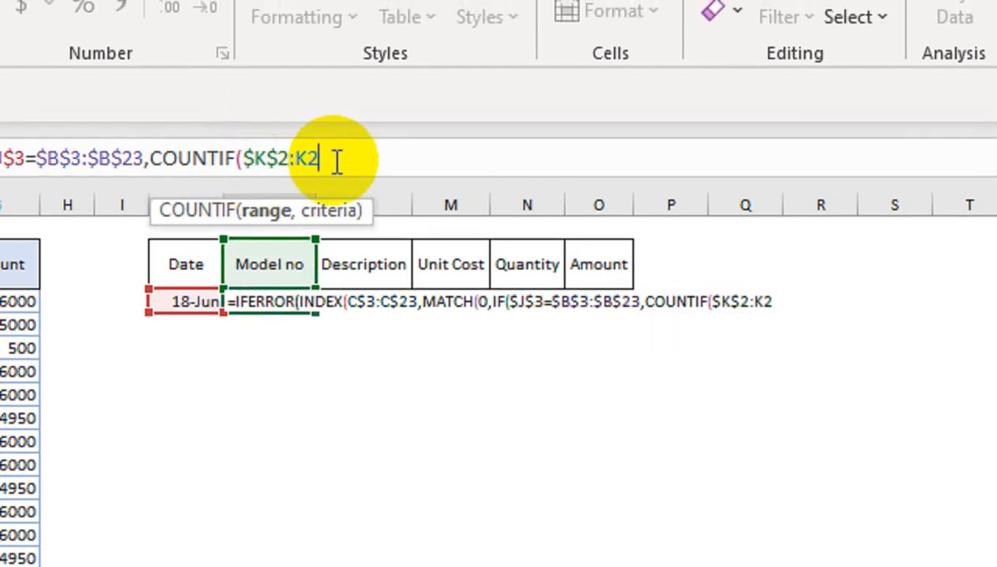
pyautogui.write(',')
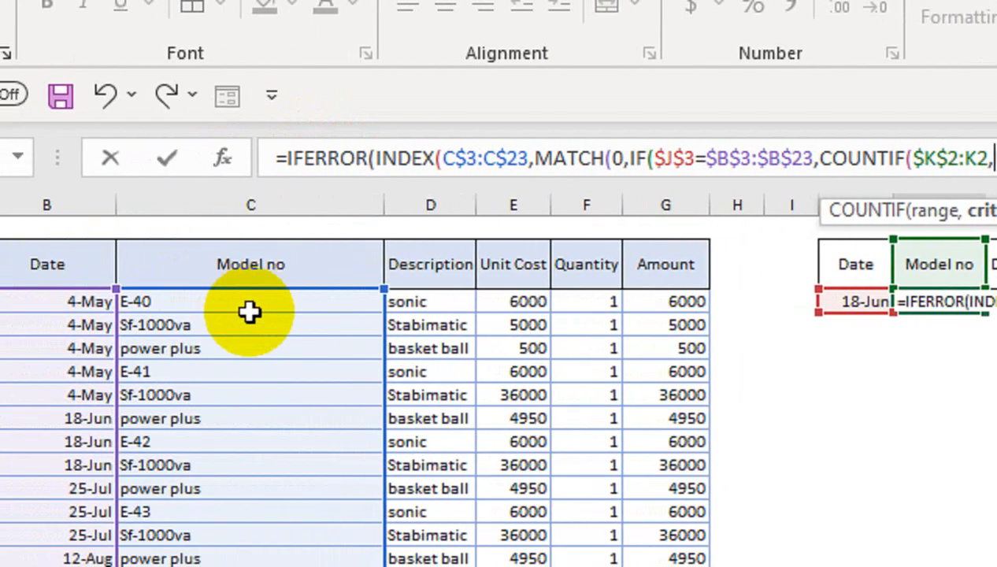
# - Set the COUNTIF criteria to $C$3:$C$23 and give the IF an empty string "" as its false value
pyautogui.moveTo(249, 311); pyautogui.dragTo(302, 563)
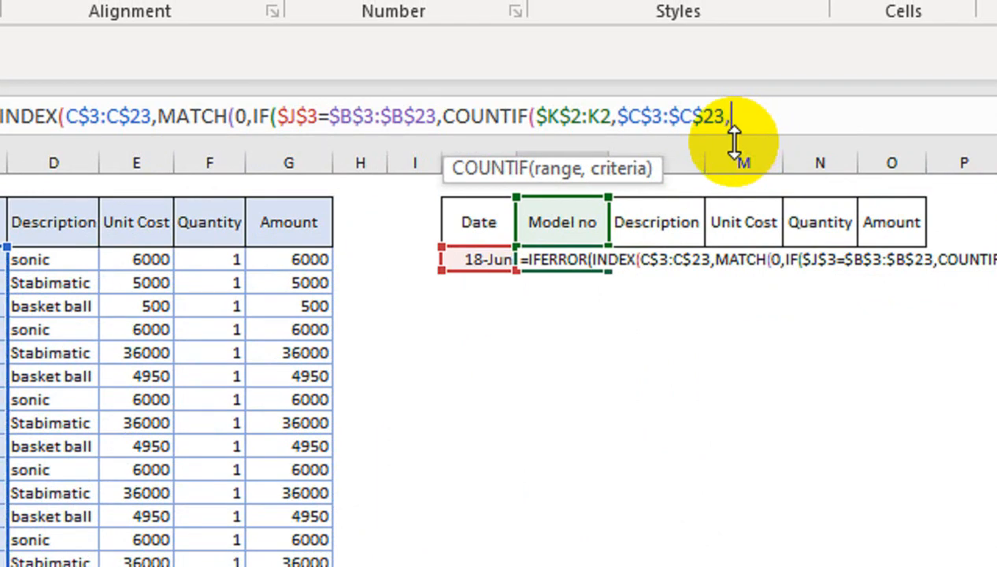
pyautogui.write(')')
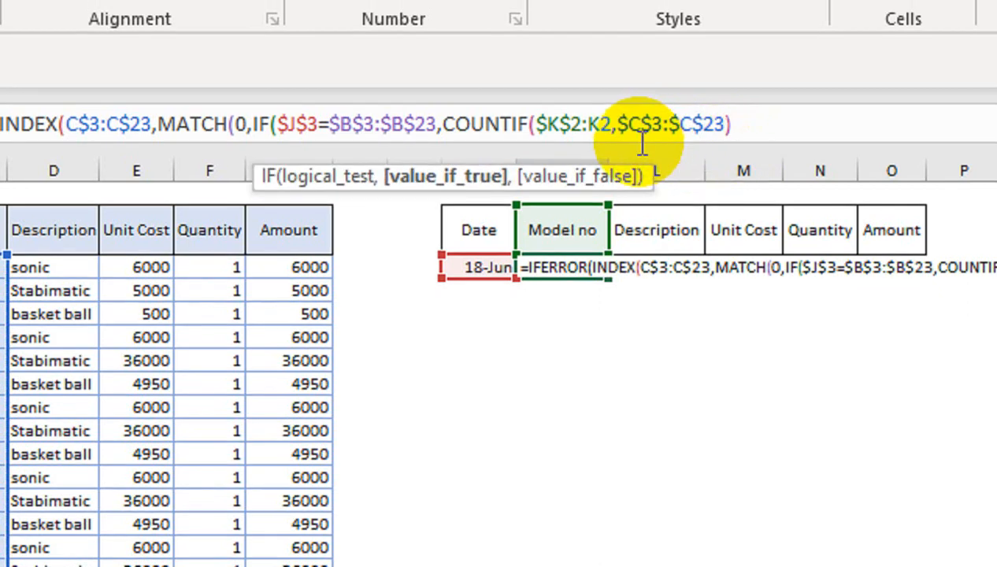
pyautogui.write(',')
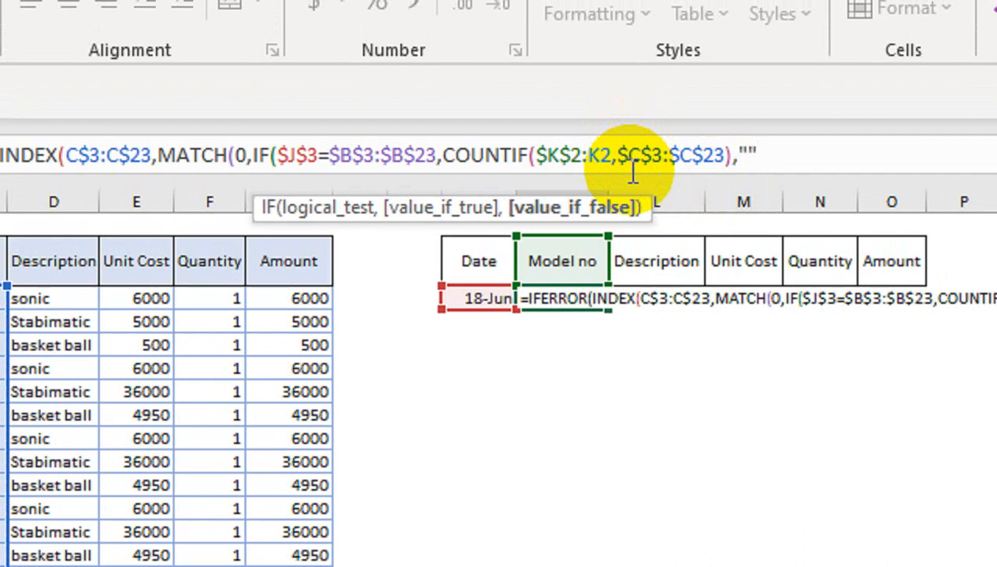
# - Close the IF and set the MATCH type to 0 for an exact match
pyautogui.write('"")')
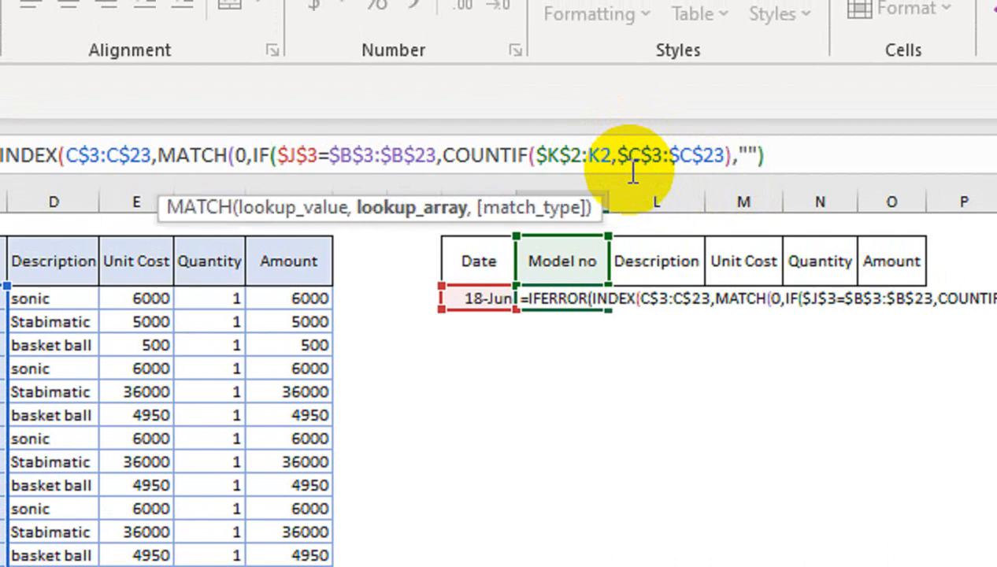
pyautogui.write(',')
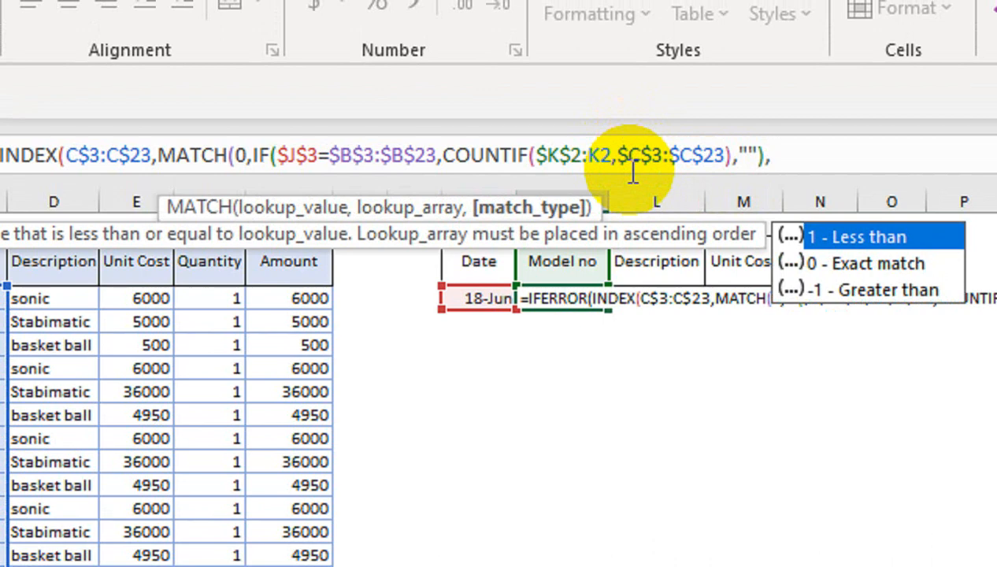
pyautogui.press('Down')
pyautogui.press('Tab')
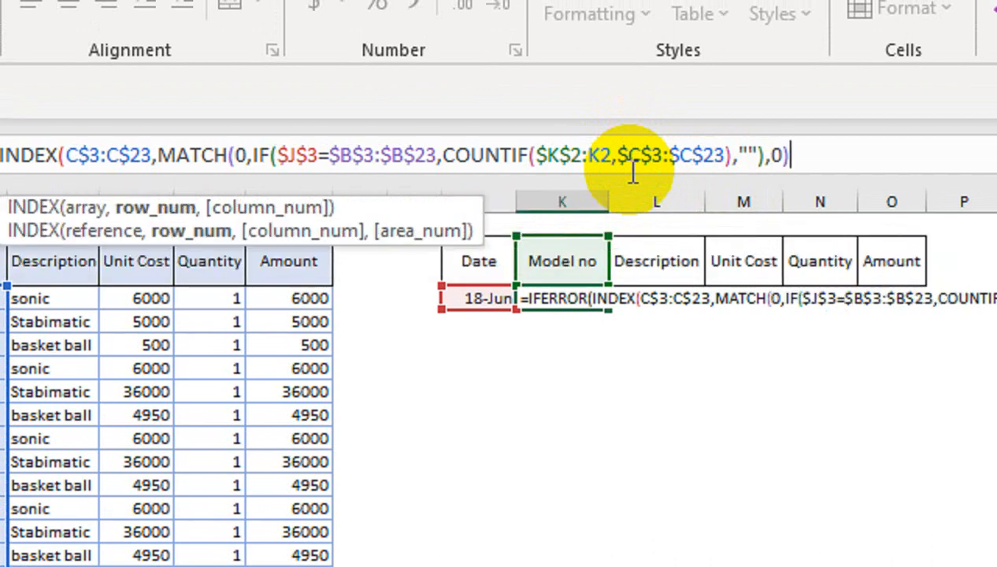
# - Close the INDEX, give IFERROR an empty string "" as its error value, and enter K3 as an array formula
pyautogui.write(')')
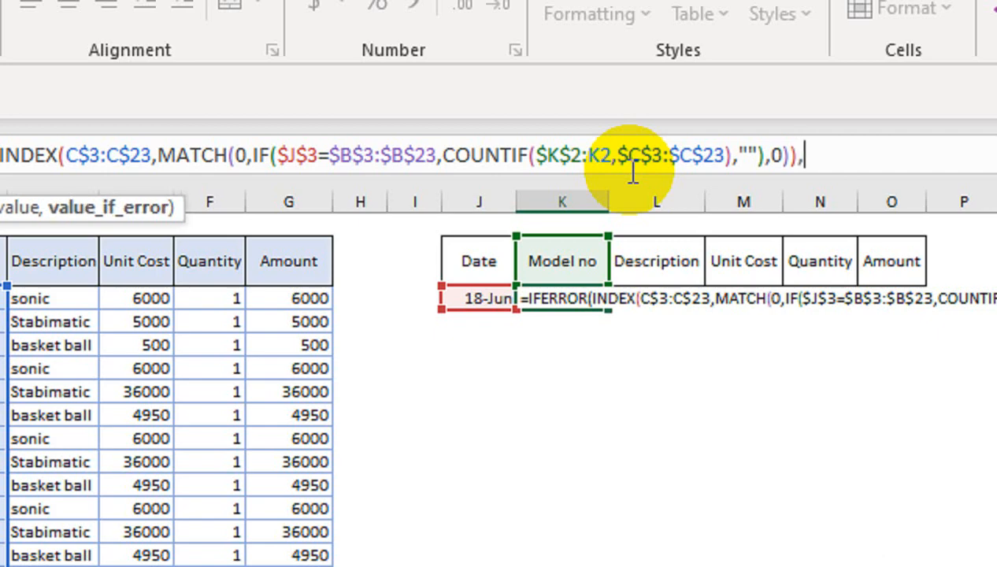
pyautogui.write(',"")')
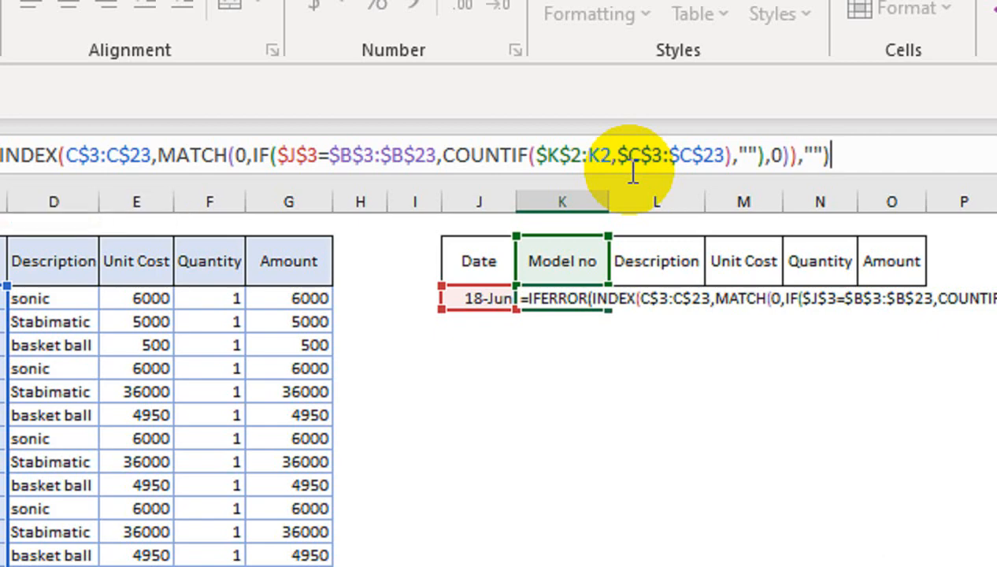
pyautogui.hotkey('ctrl', 'shift', 'Return')
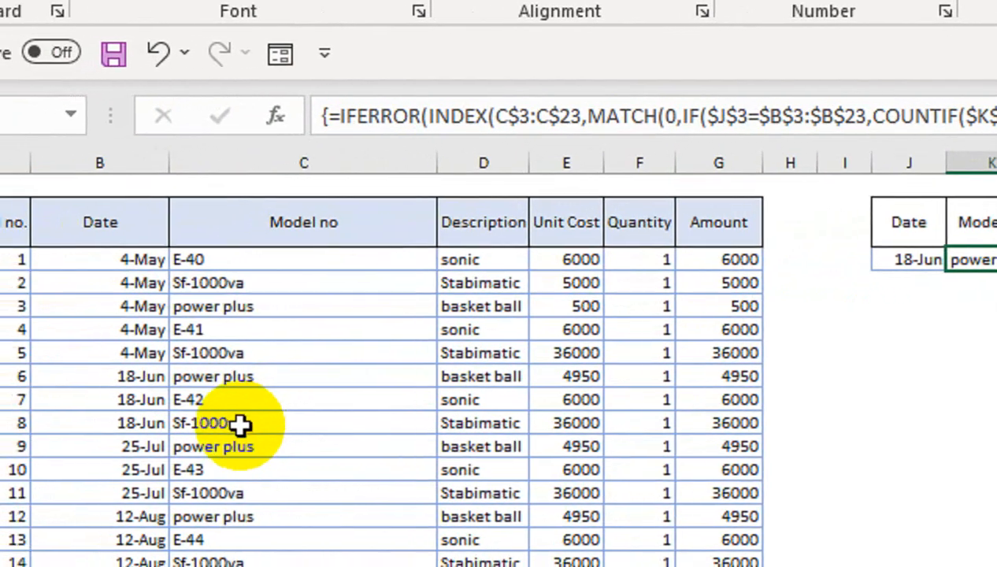
# - Fill the Model no formula from K3 down to K19
pyautogui.moveTo(223, 378); pyautogui.dragTo(220, 411)
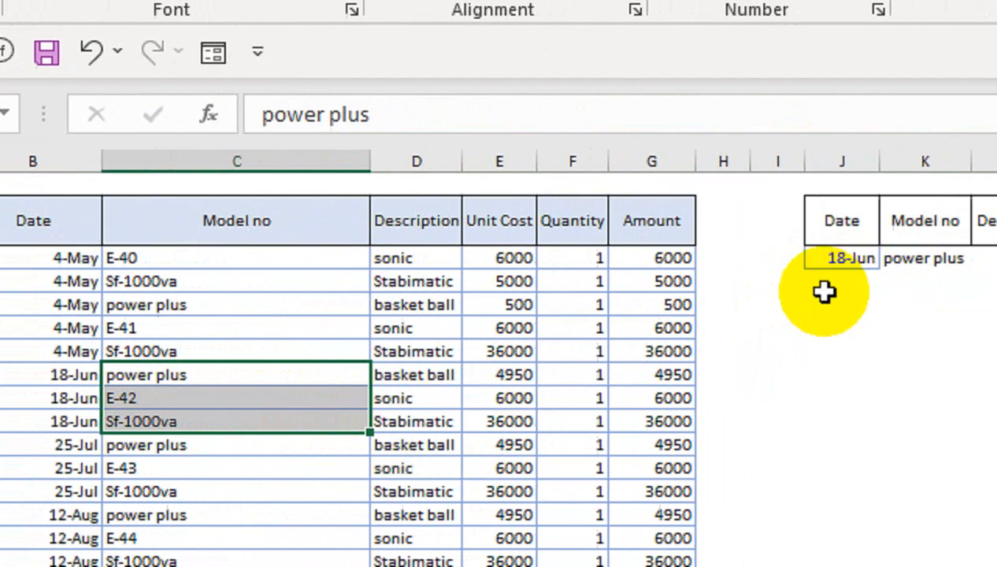
pyautogui.click(954, 260)
pyautogui.moveTo(972, 269); pyautogui.dragTo(977, 382)
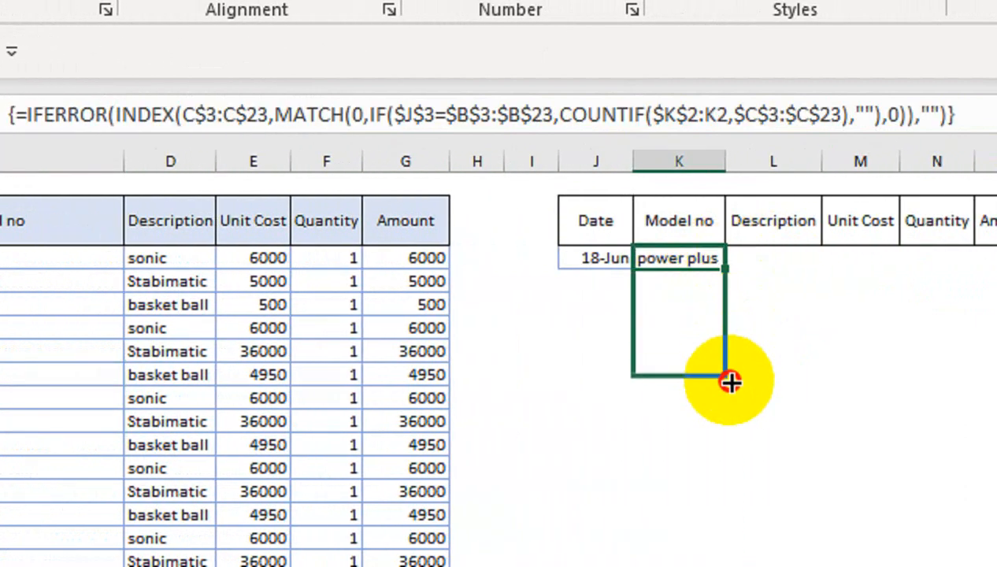
pyautogui.moveTo(732, 382); pyautogui.dragTo(748, 448)
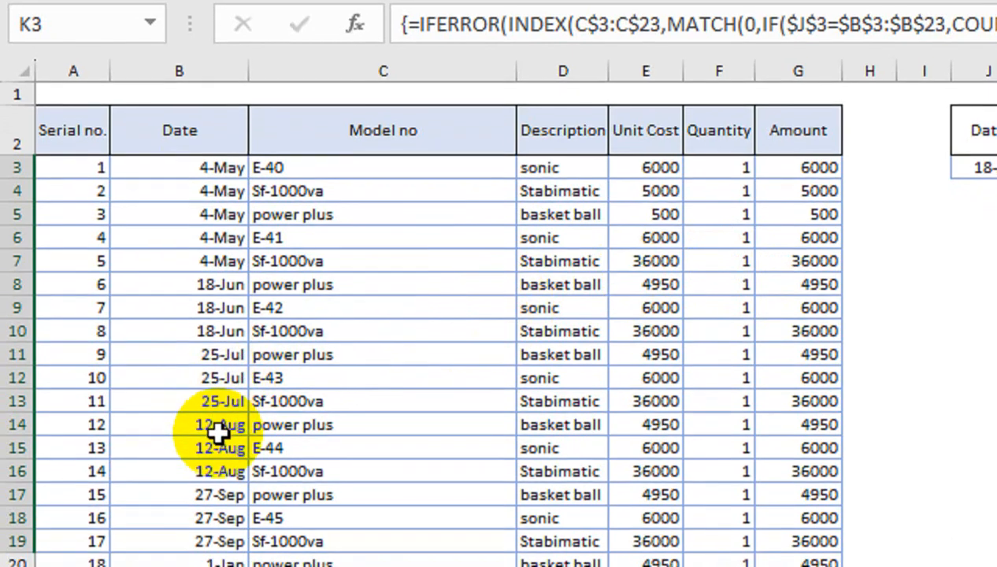
# - Copy the 12-Aug date from B14 into the lookup date cell J3
pyautogui.click(231, 442)
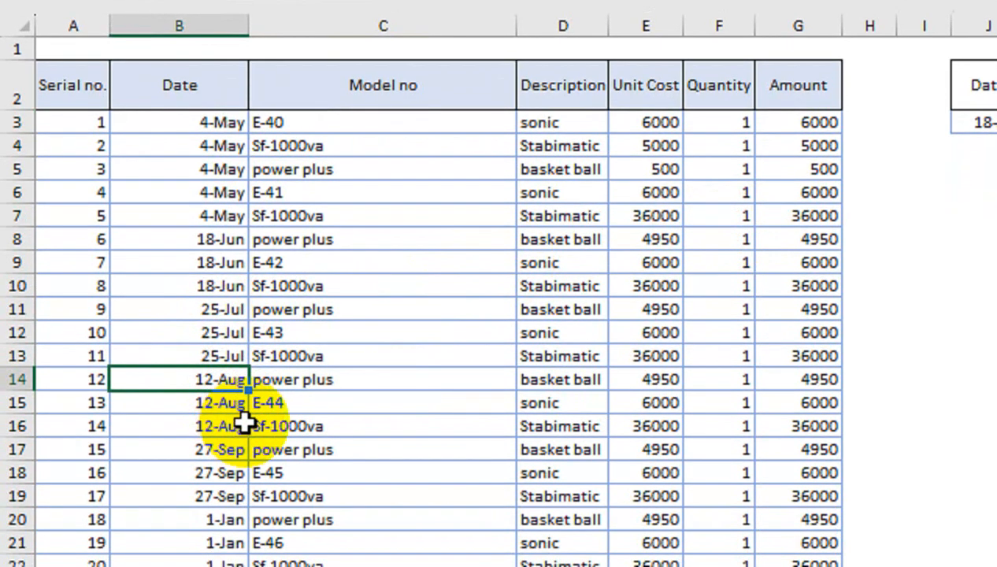
pyautogui.hotkey('ctrl', 'c')
pyautogui.click(984, 122)
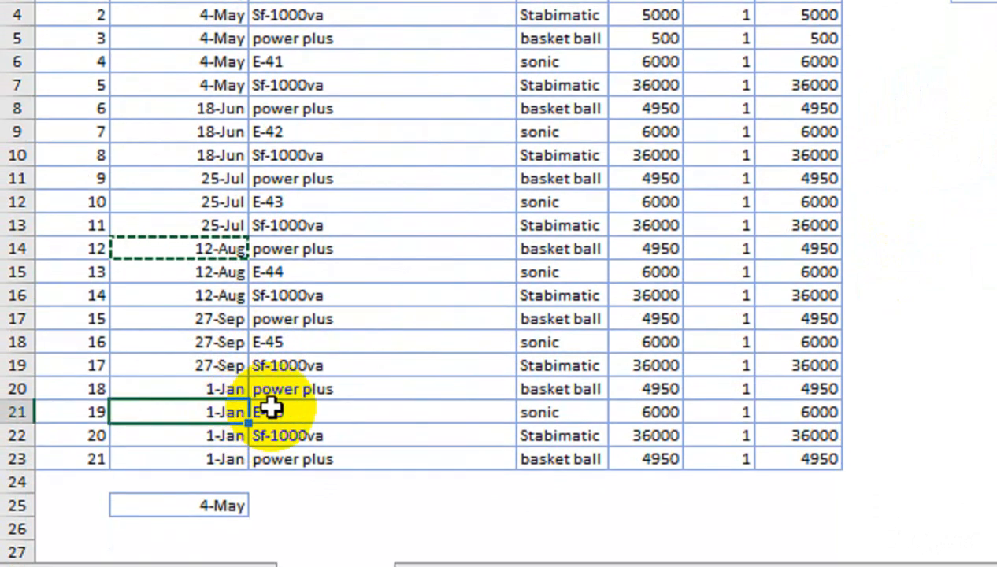
# - Try to paste the 1-Jan date from B21 into the lookup date cell J3
pyautogui.hotkey('ctrl', 'c')
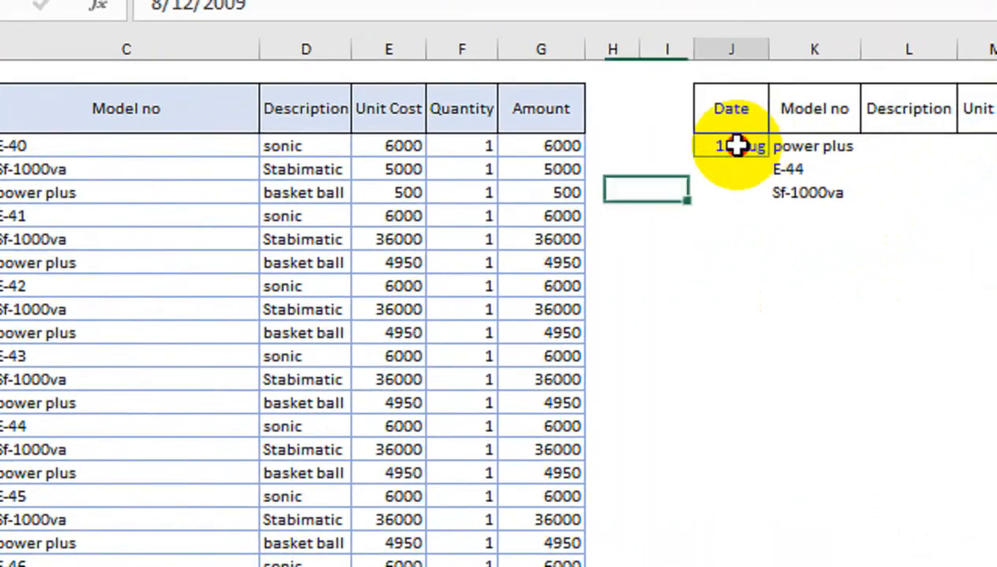
pyautogui.click(733, 146)
pyautogui.hotkey('ctrl', 'v')
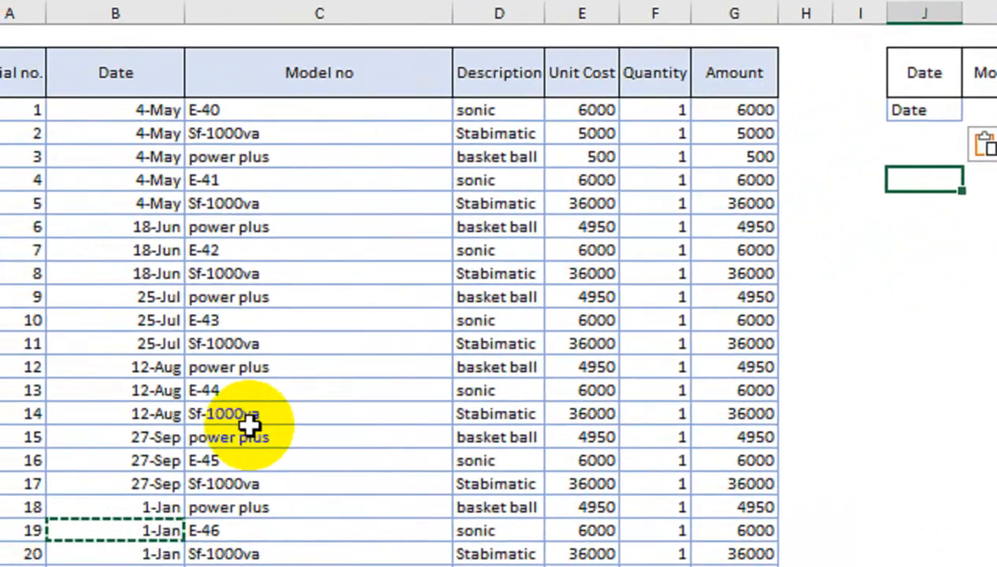
pyautogui.hotkey('ctrl', 'z')
pyautogui.click(210, 422)
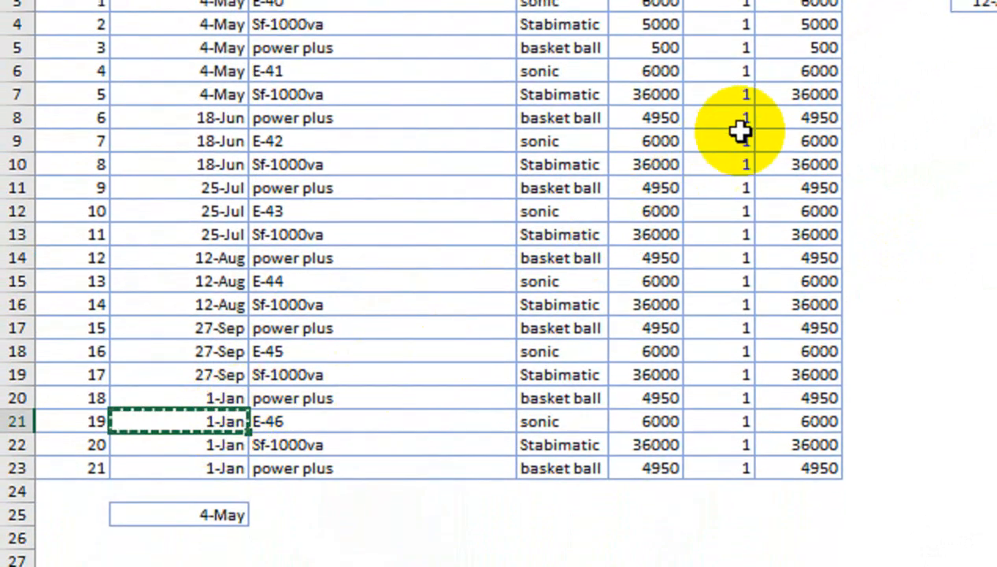
pyautogui.click(779, 128)
pyautogui.hotkey('ctrl', 'v')
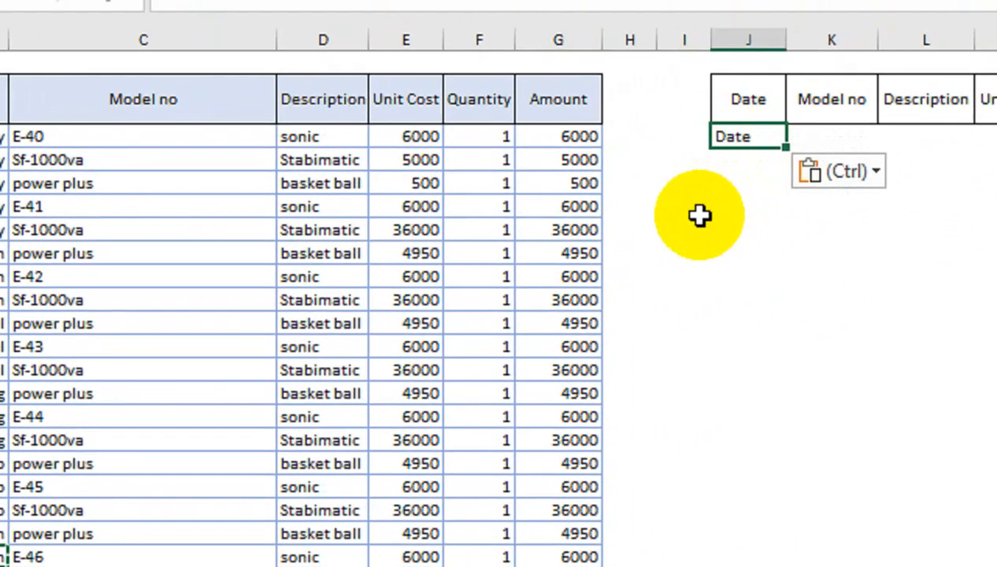
pyautogui.click(695, 209)
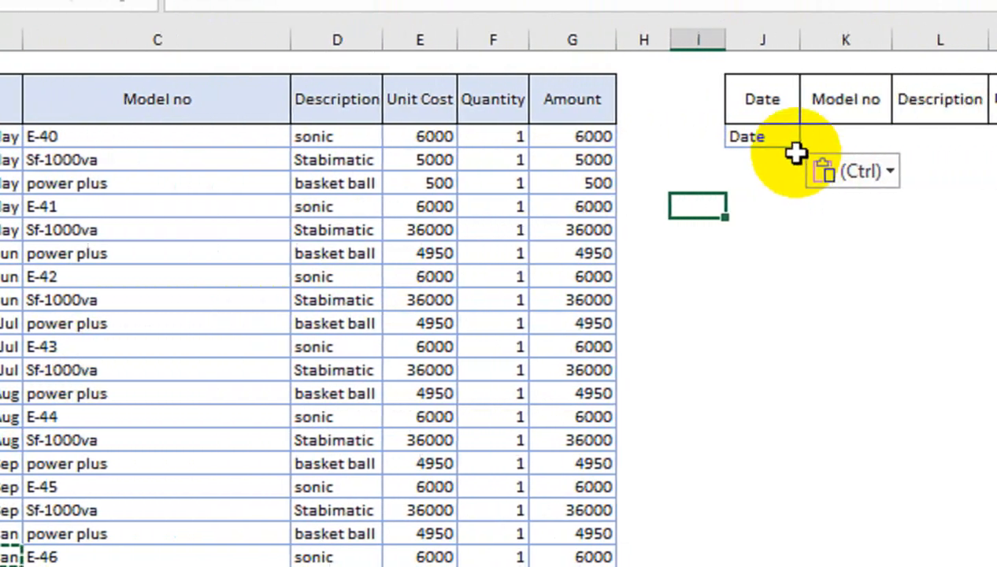
pyautogui.click(781, 136)
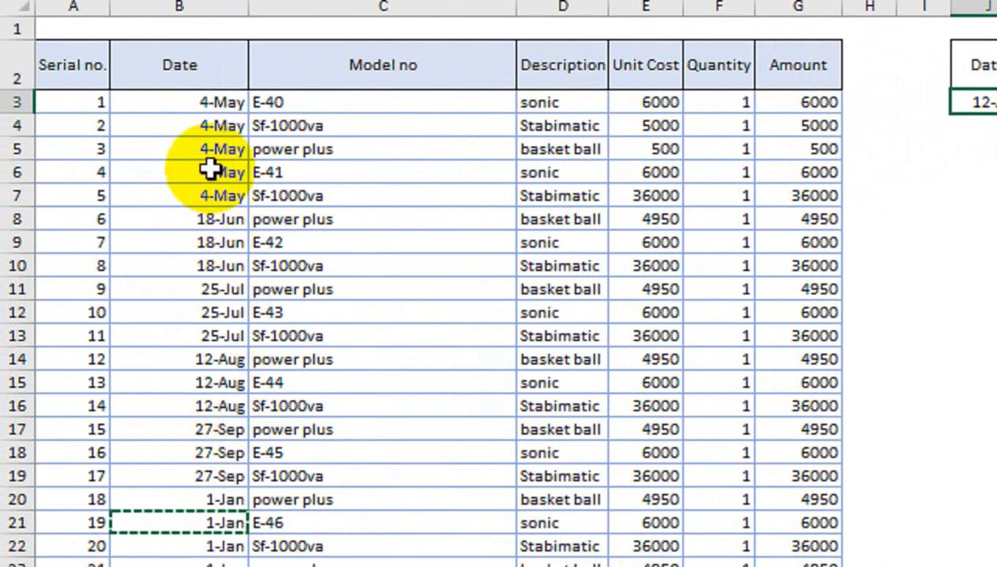
# - Replace the lookup date in J3 with the 4-May date copied from B3
pyautogui.click(221, 121)
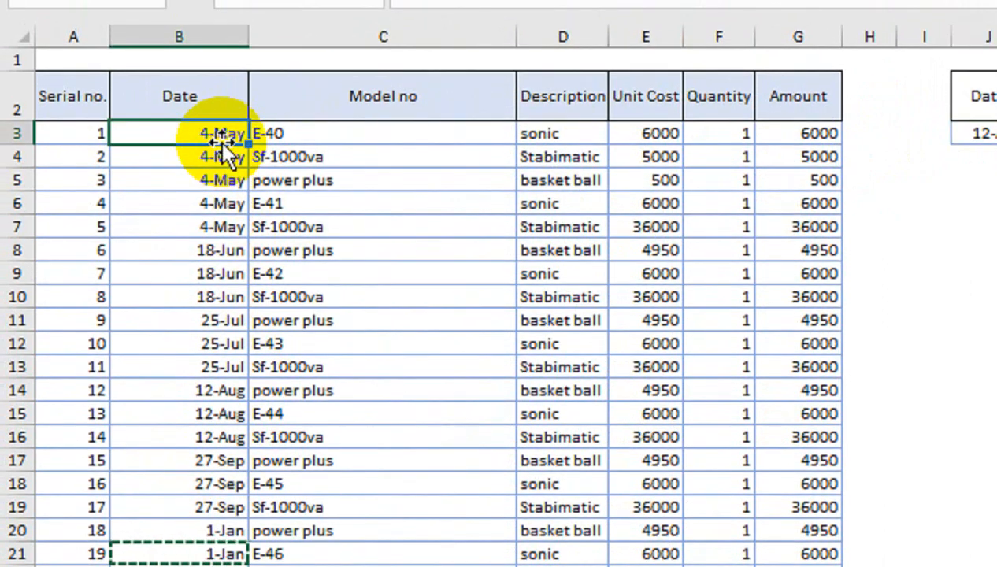
pyautogui.hotkey('ctrl', 'c')
pyautogui.click(980, 133)
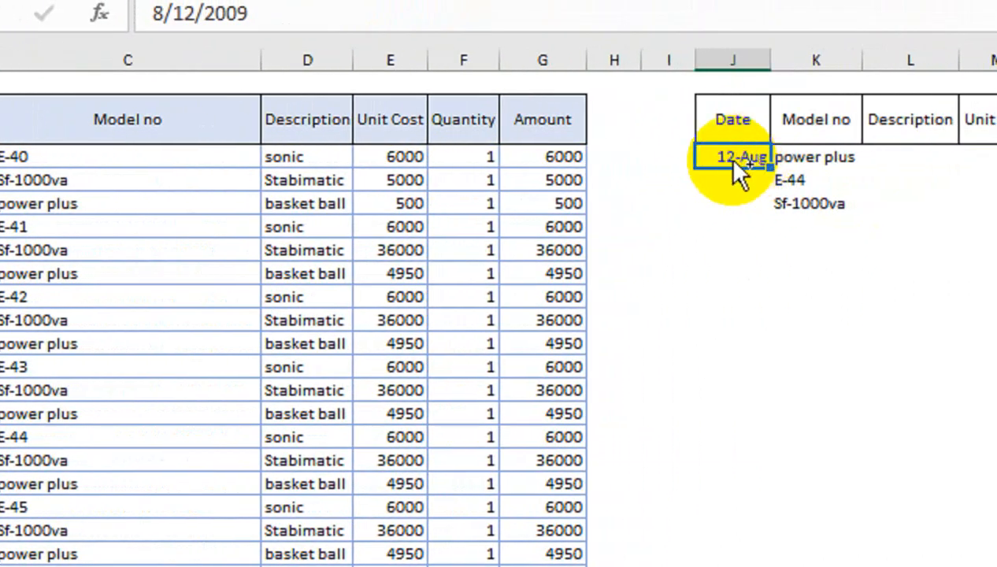
pyautogui.hotkey('ctrl', 'v')
pyautogui.click(398, 228)
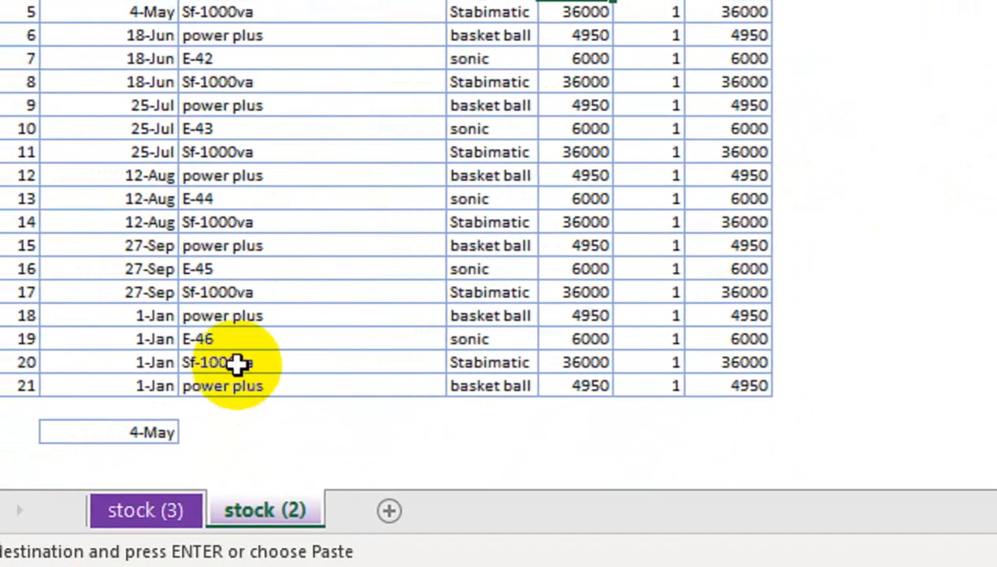
# - Copy the 1-Jan date from B20 into the lookup date cell J3
pyautogui.click(236, 245)
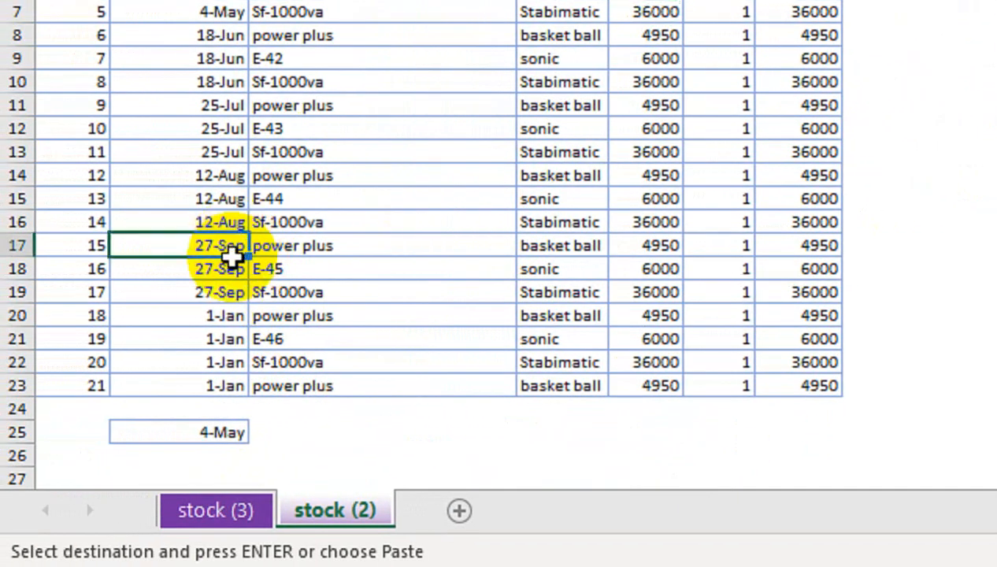
pyautogui.click(234, 316)
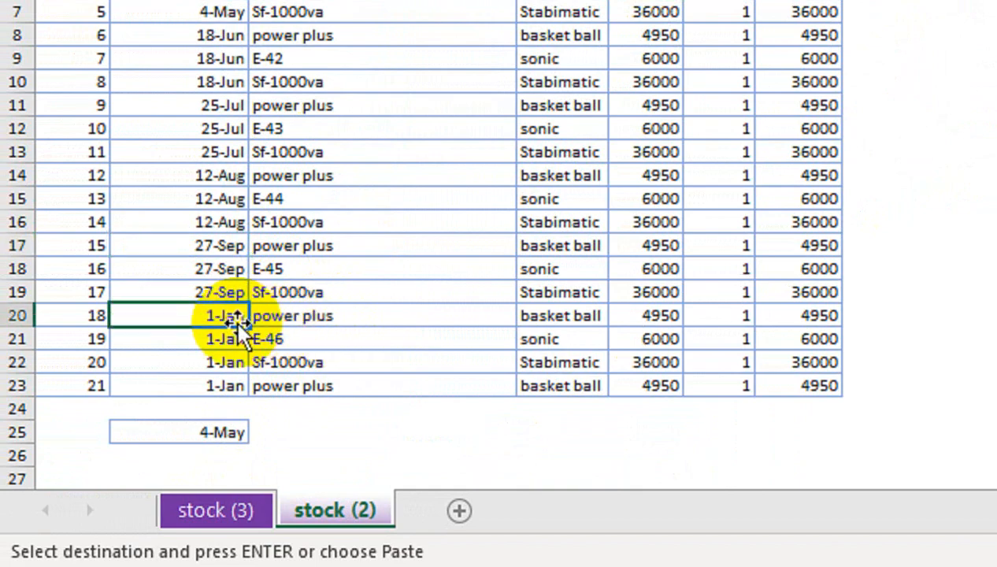
pyautogui.hotkey('ctrl', 'c')
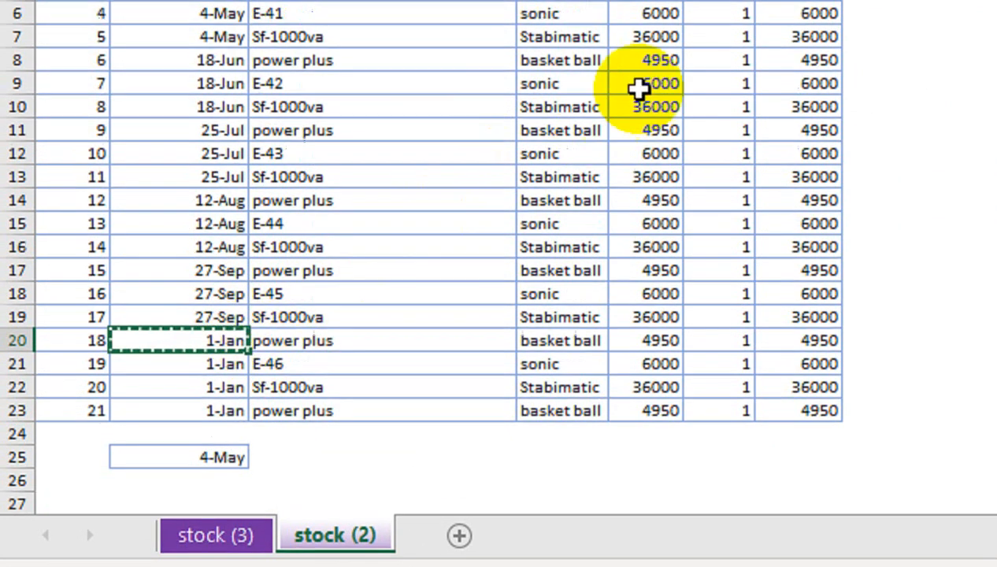
pyautogui.click(784, 139)
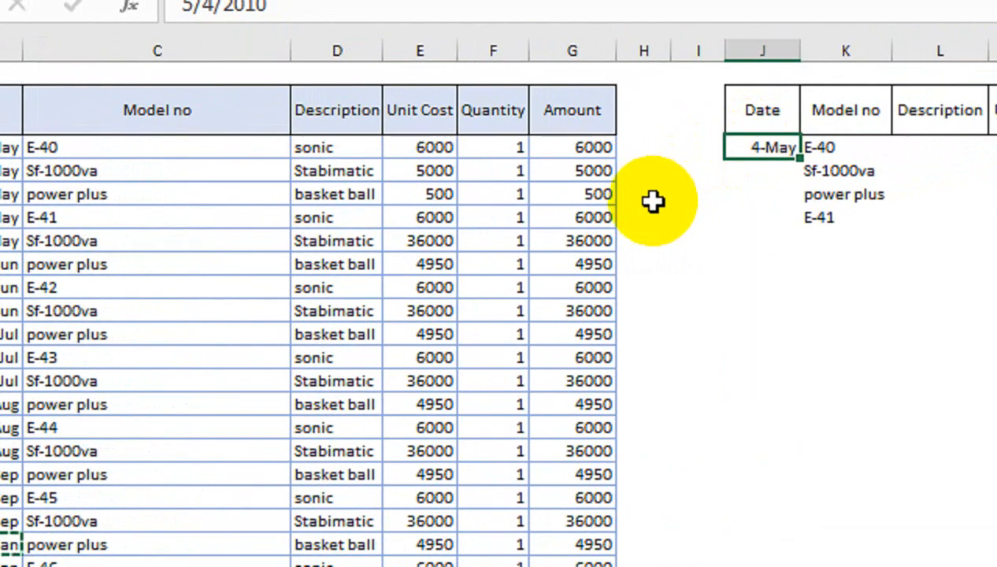
pyautogui.hotkey('ctrl', 'v')
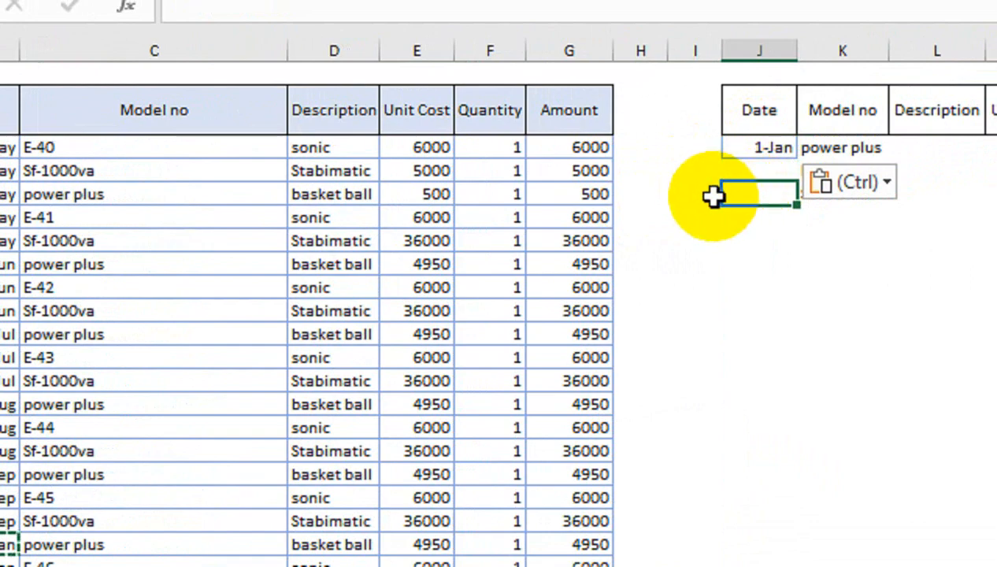
pyautogui.click(150, 288)
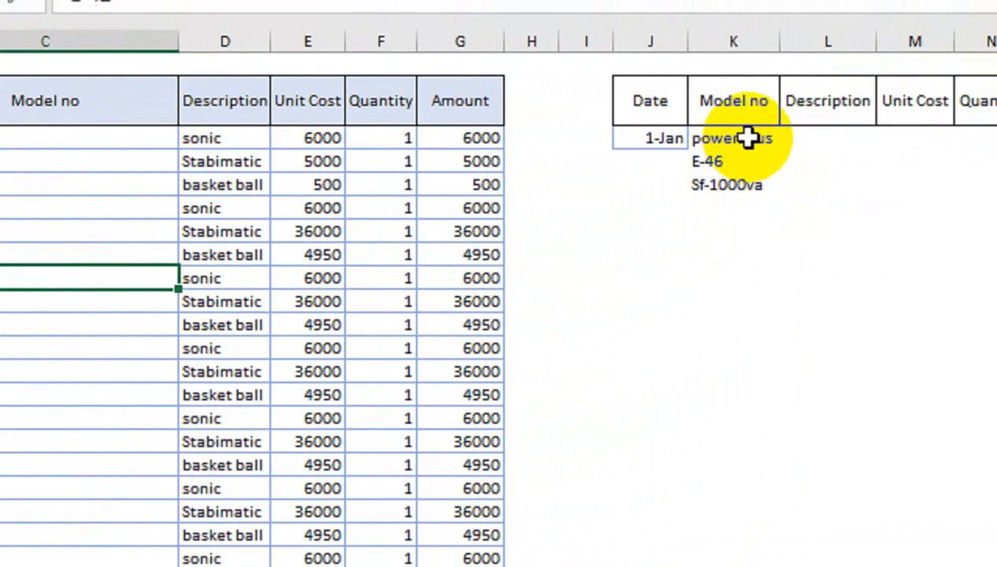
pyautogui.moveTo(747, 138); pyautogui.dragTo(729, 313)
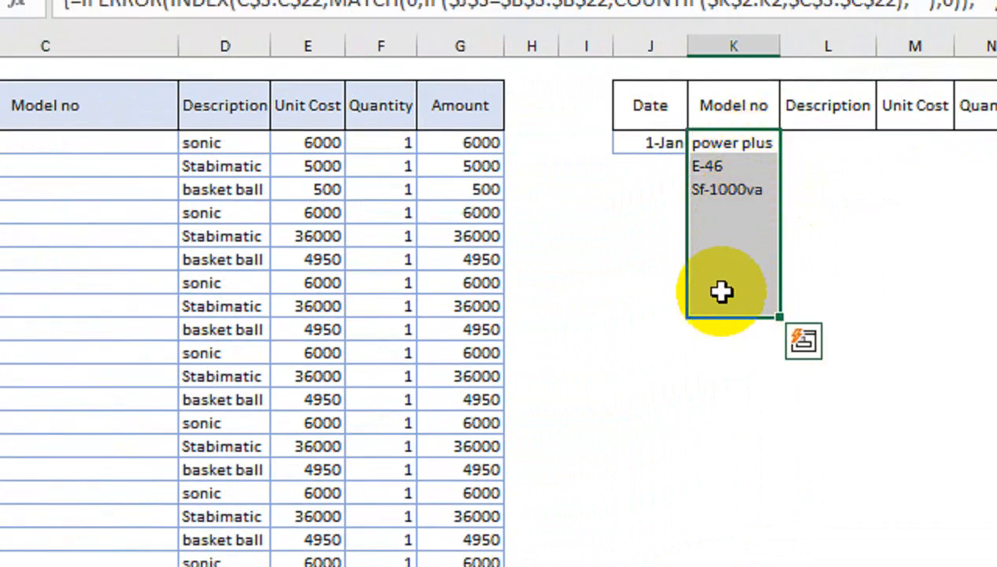
pyautogui.click(720, 276)
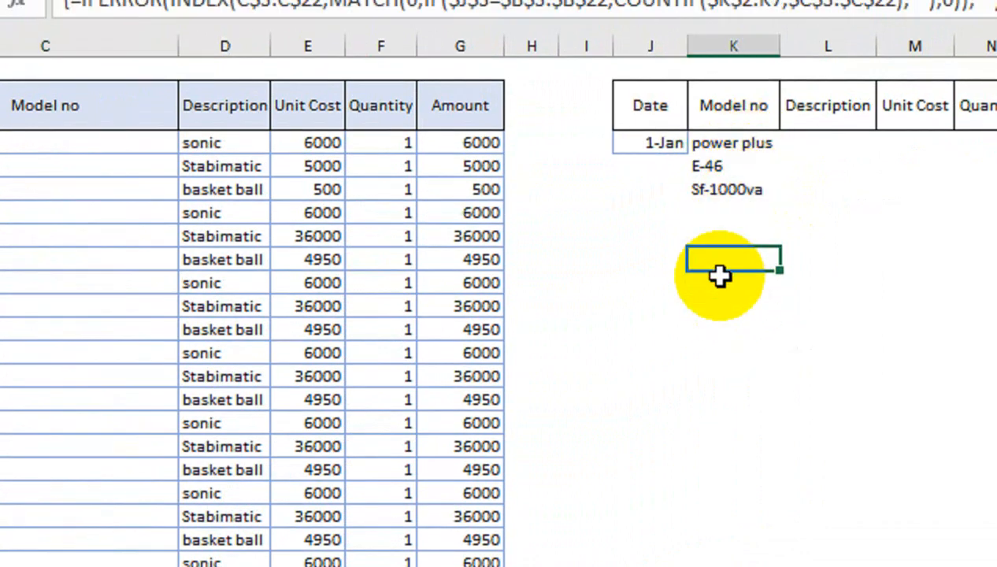
pyautogui.hotkey('ctrl', 'Up')
pyautogui.hotkey('ctrl', 'Down')
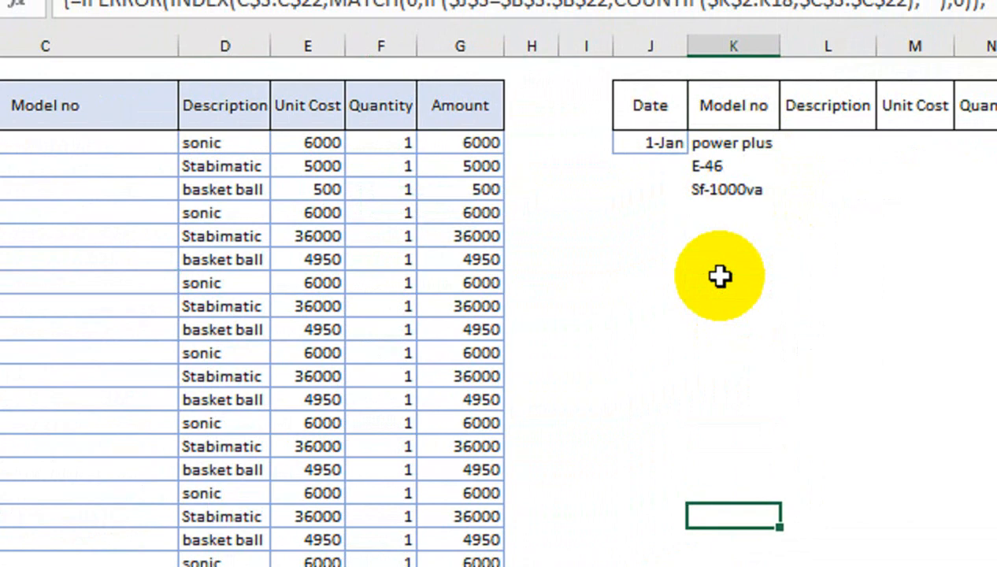
pyautogui.hotkey('ctrl', 'shift', 'Up')
pyautogui.hotkey('shift', 'Right')
pyautogui.hotkey('shift', 'Right')
pyautogui.hotkey('shift', 'Right')
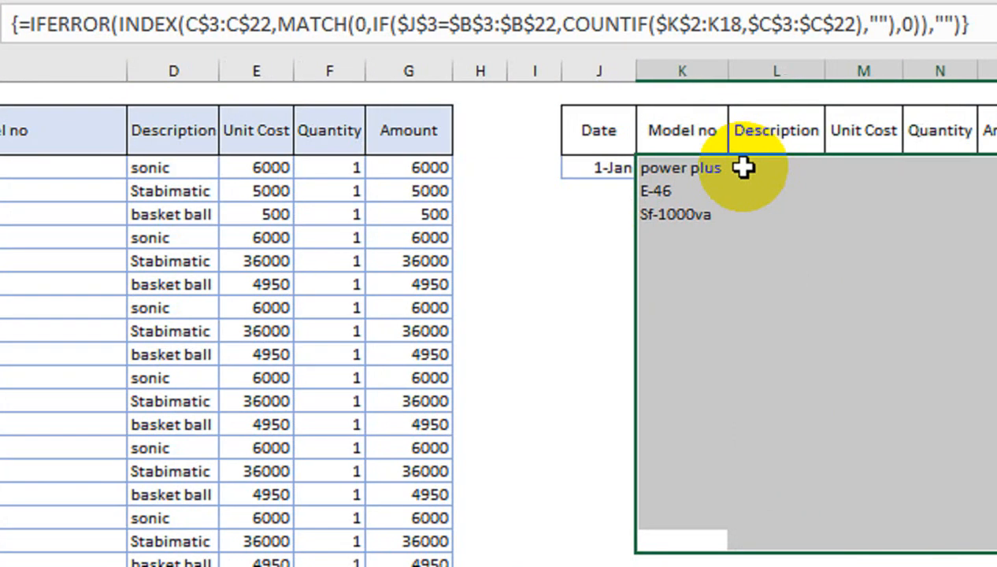
pyautogui.hotkey('ctrl', 'q')
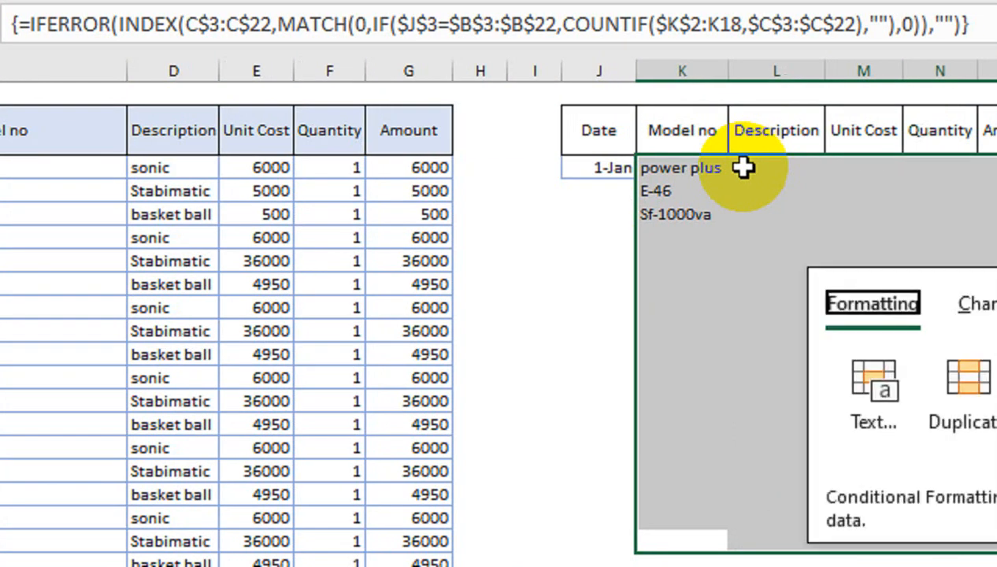
# - Fill the Model no formulas right across K3:O19 to cover Description, Unit Cost, Quantity and Amount
pyautogui.moveTo(718, 167); pyautogui.dragTo(996, 535)
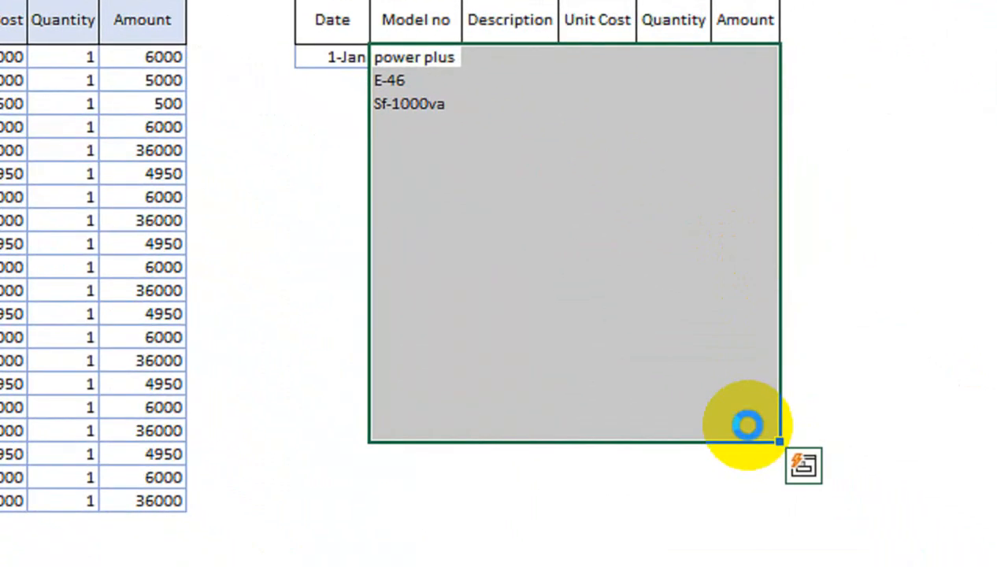
pyautogui.hotkey('ctrl', 'r')
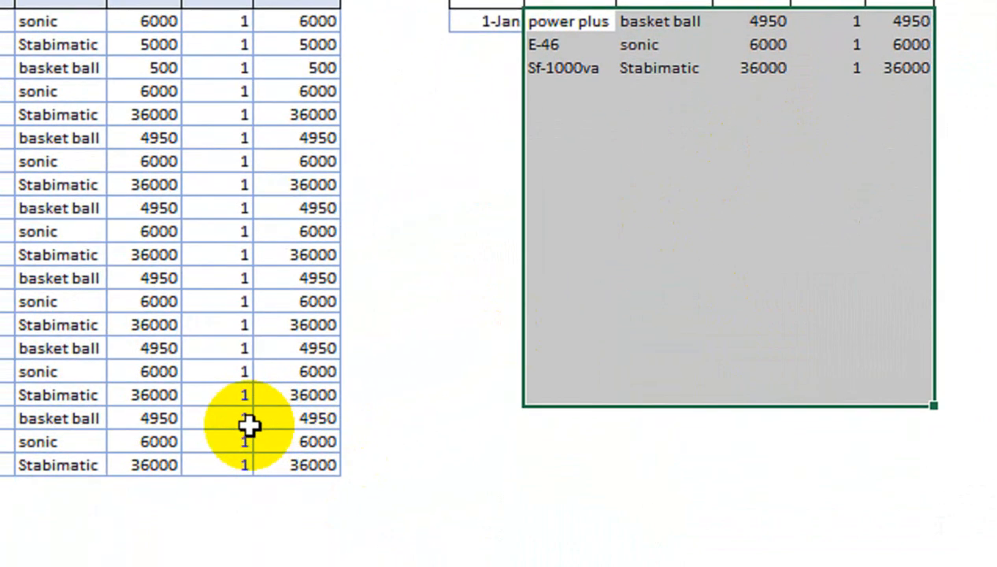
# - Change the quantities of the 1-Jan records in F20:F22 to 2, 3 and 5, and check their amounts against the lookup table
pyautogui.click(249, 426)
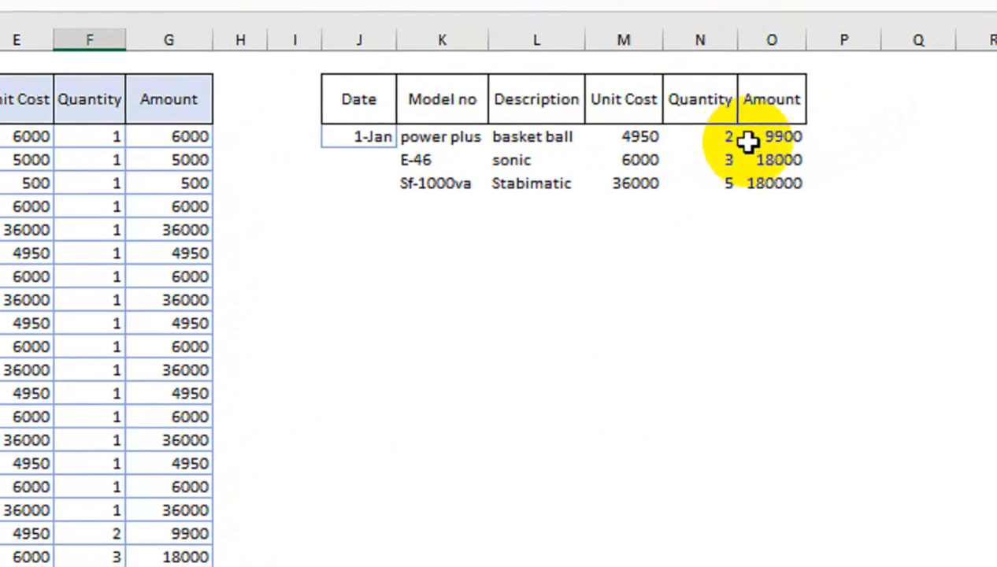
pyautogui.click(745, 134)
pyautogui.click(186, 529)
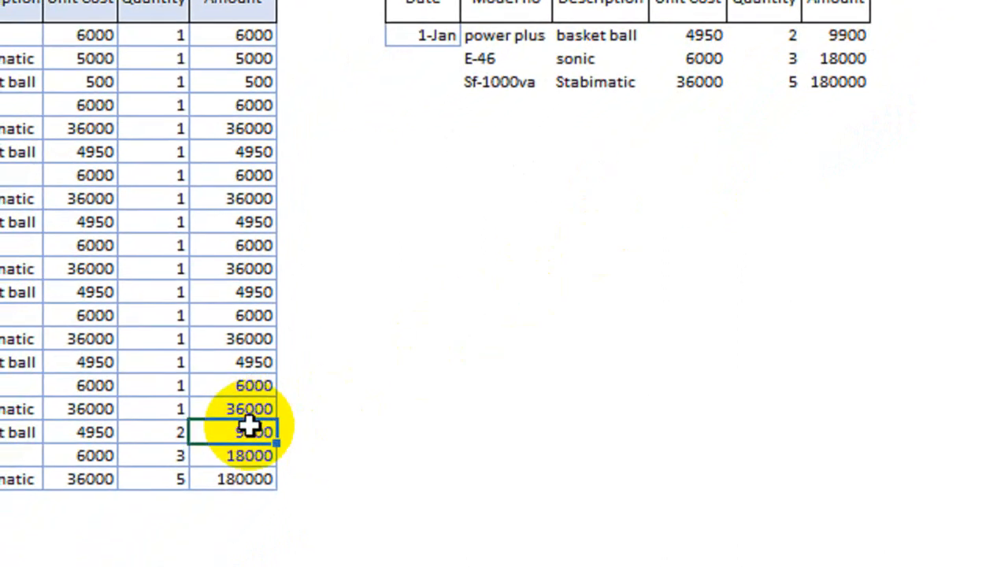
# - Set the quantity of the 1-Jan power plus record in F20 to 1, and open the stock (3) sheet
pyautogui.click(168, 432)
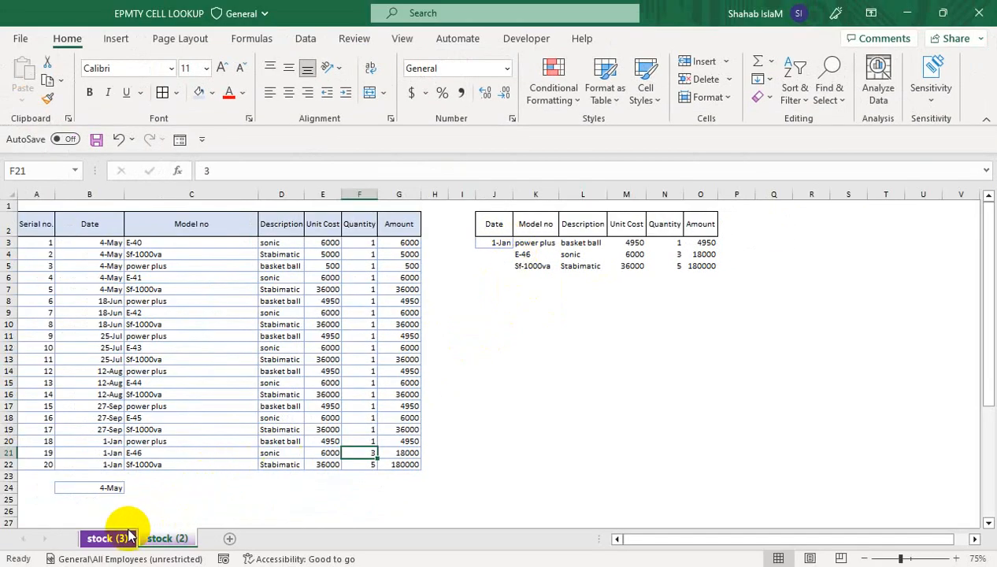
pyautogui.click(126, 536)
pyautogui.click(512, 268)
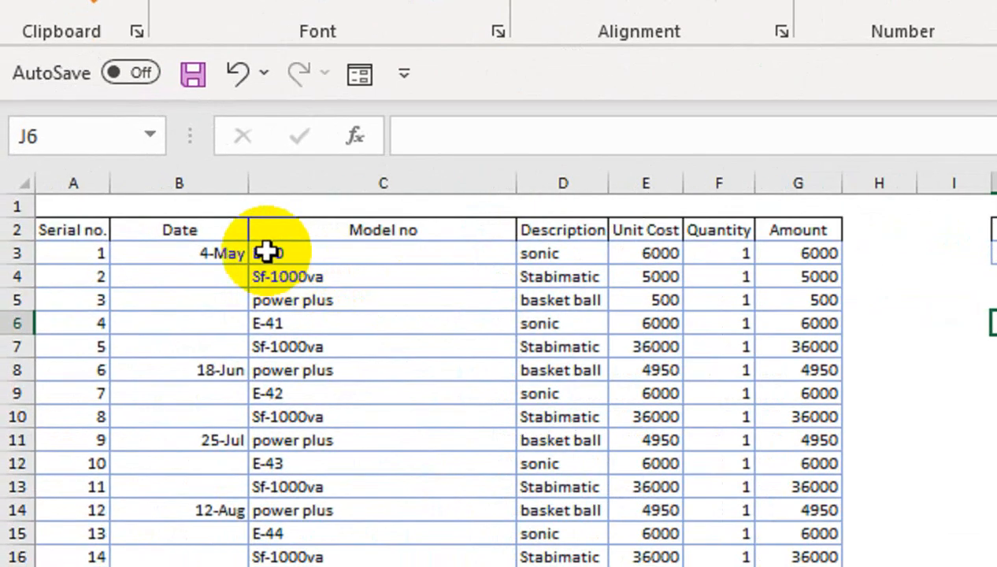
# - Select the blank cells in the date range B3:B23 with Go To Special and fill each with the date above using =B3
pyautogui.moveTo(190, 253); pyautogui.dragTo(227, 425)
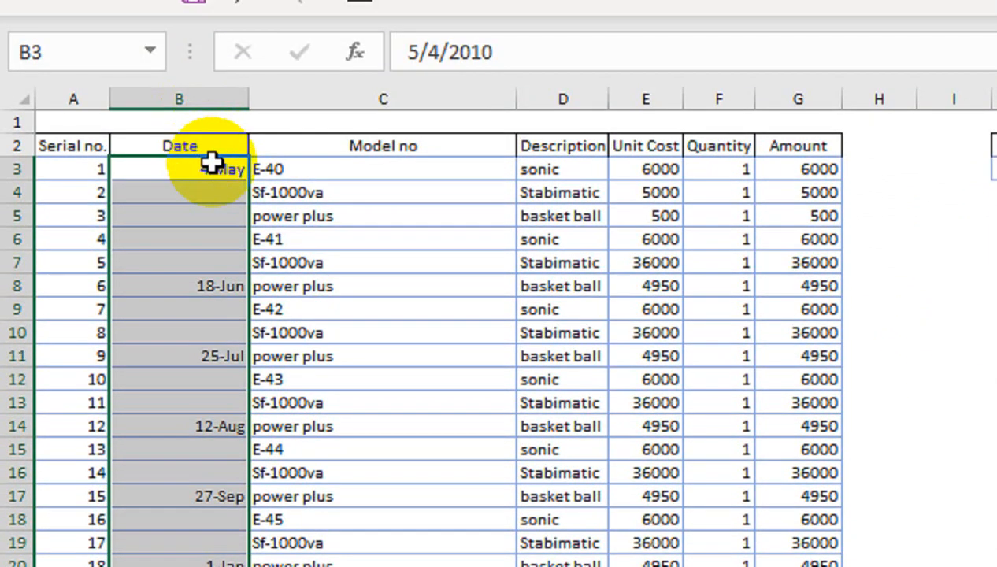
pyautogui.hotkey('ctrl', 'g')
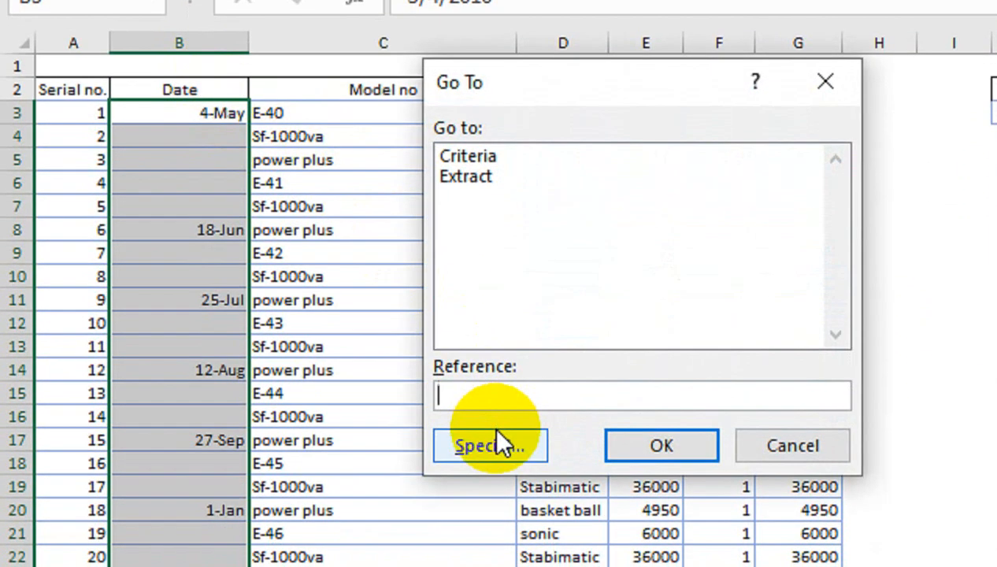
pyautogui.click(496, 502)
pyautogui.click(463, 313)
pyautogui.click(684, 482)
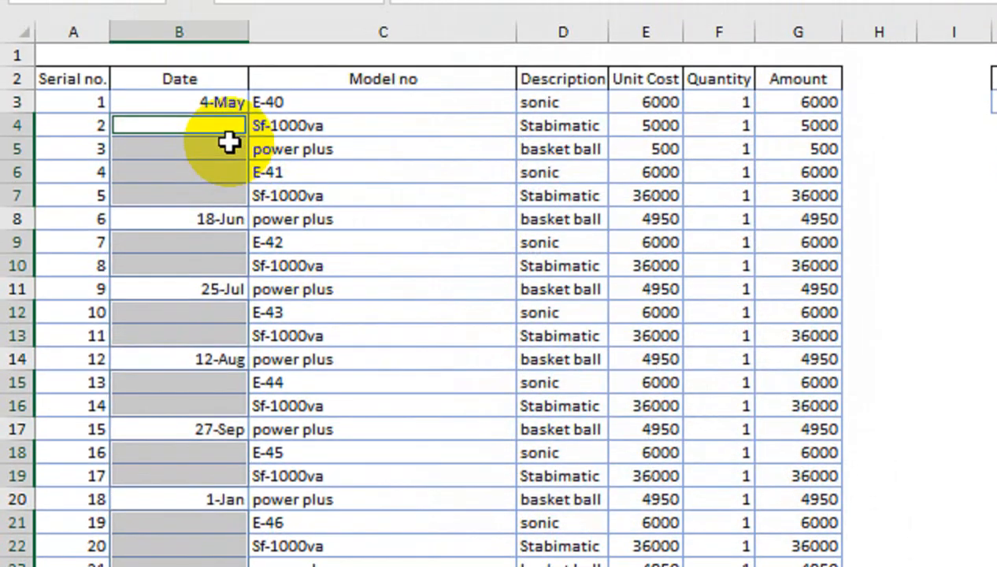
pyautogui.write('=')
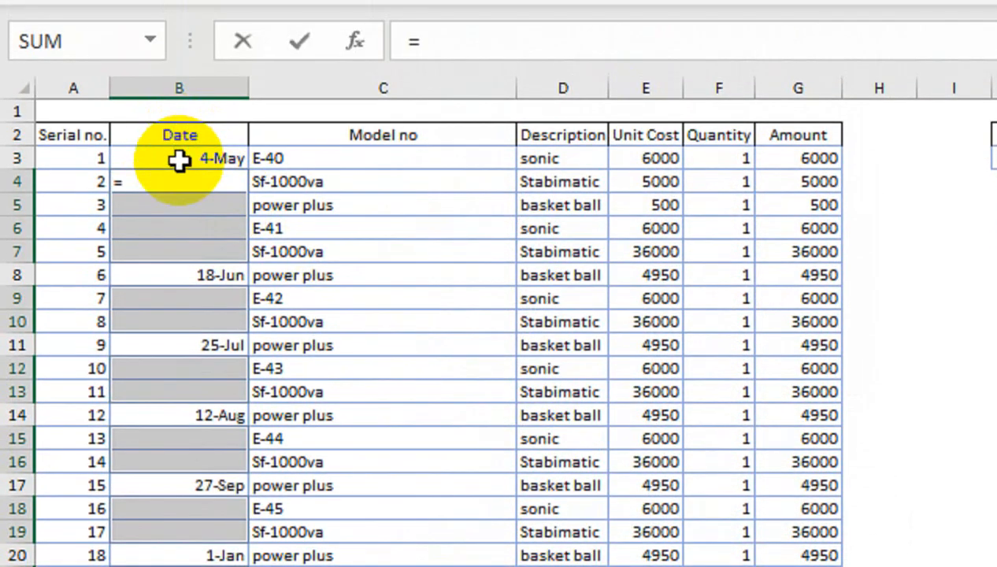
pyautogui.click(180, 86)
pyautogui.hotkey('ctrl', 'Return')
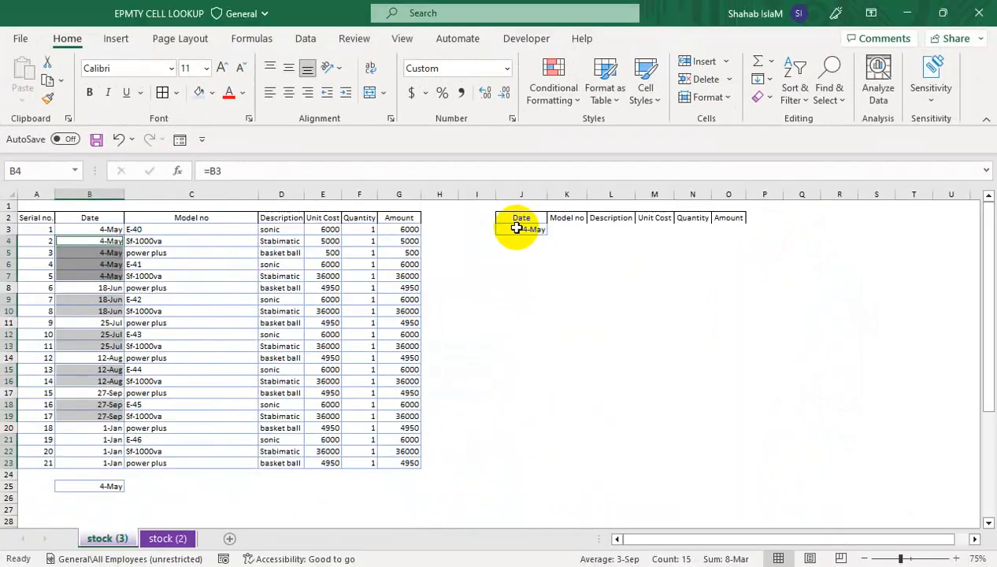
# - Open the Advanced Filter from lookup cell J3 and clear its existing list, criteria and copy-to ranges
pyautogui.click(746, 156)
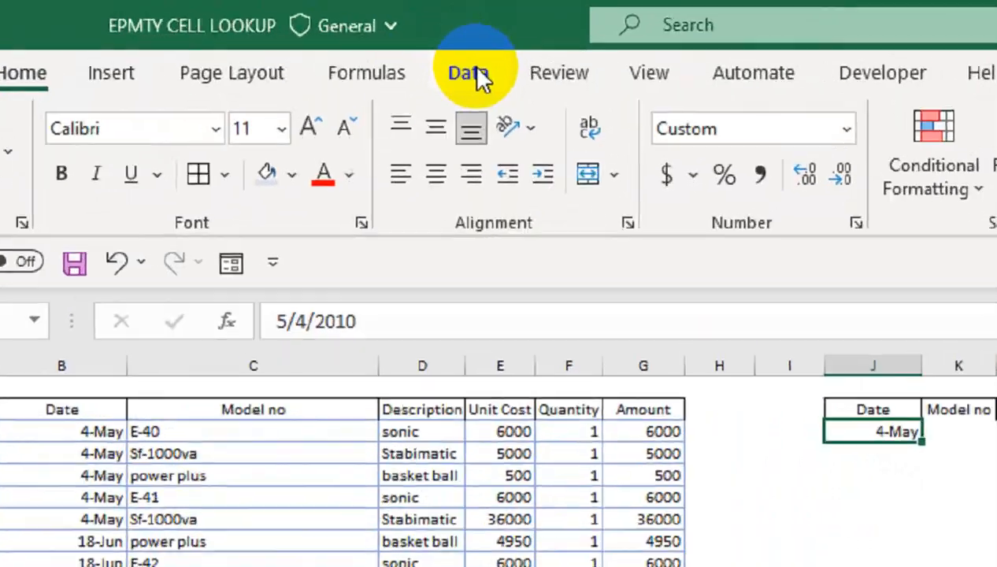
pyautogui.click(307, 39)
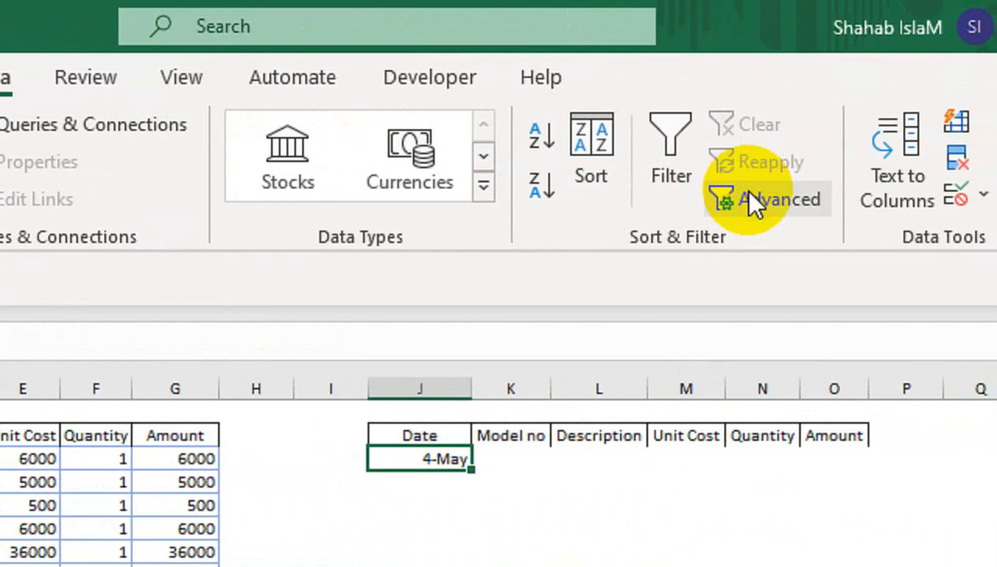
pyautogui.click(756, 199)
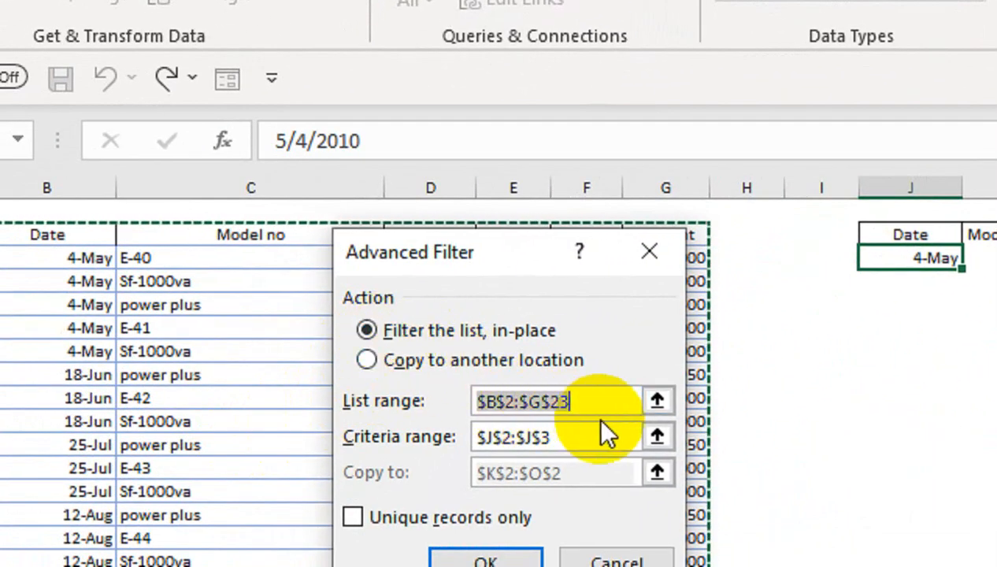
pyautogui.press('BackSpace')
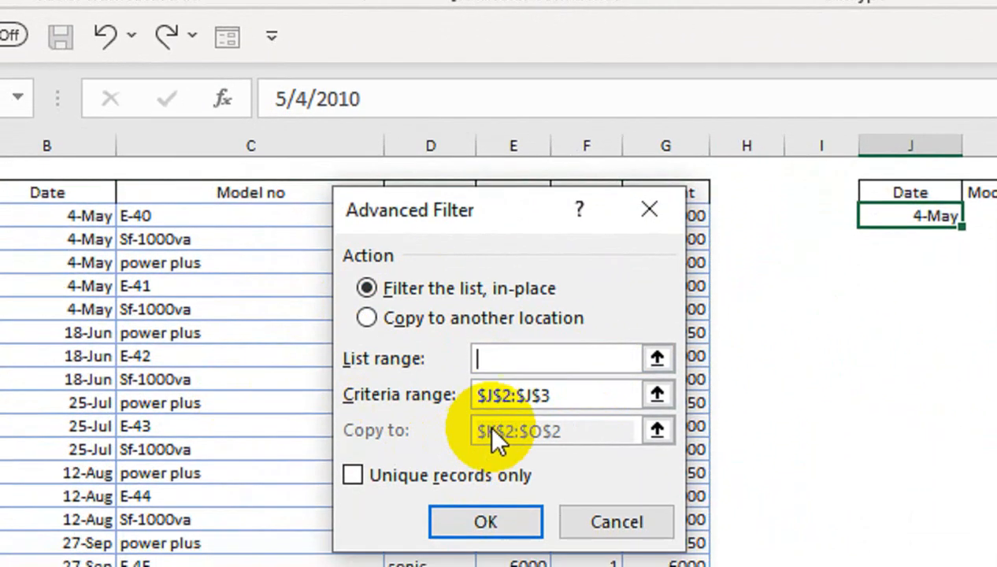
pyautogui.moveTo(554, 389); pyautogui.dragTo(442, 393)
pyautogui.press('BackSpace')
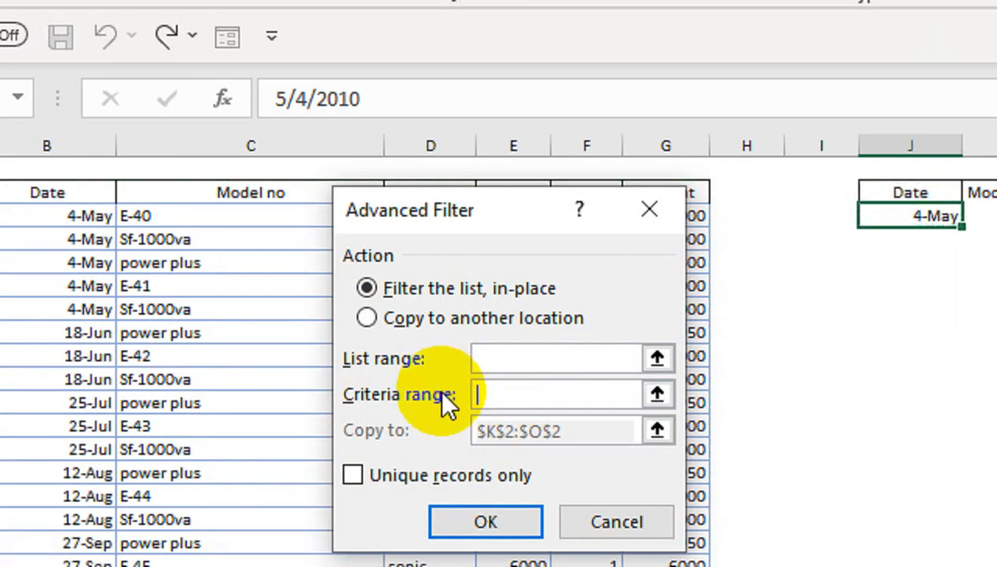
pyautogui.click(384, 318)
pyautogui.moveTo(610, 399); pyautogui.dragTo(468, 402)
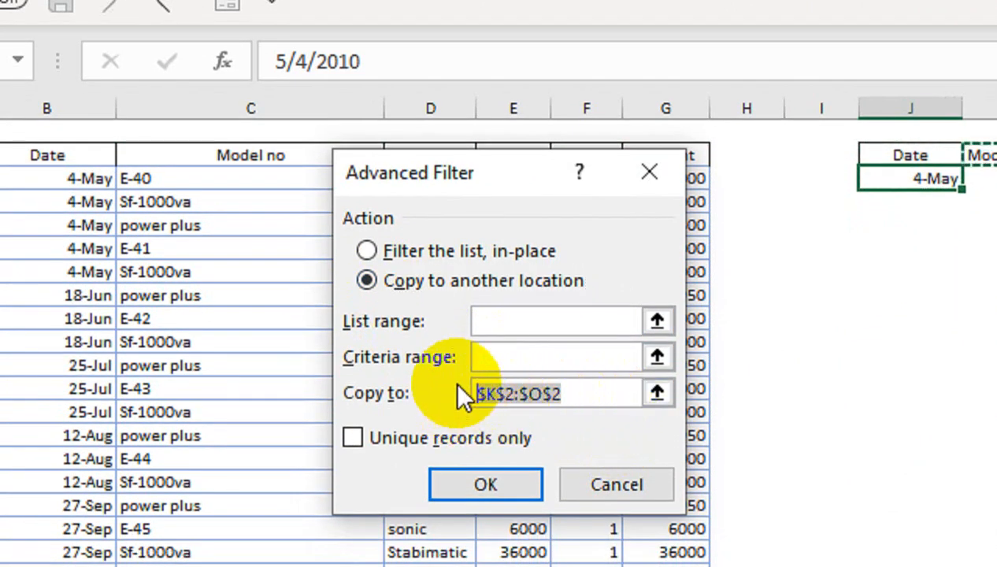
pyautogui.press('BackSpace')
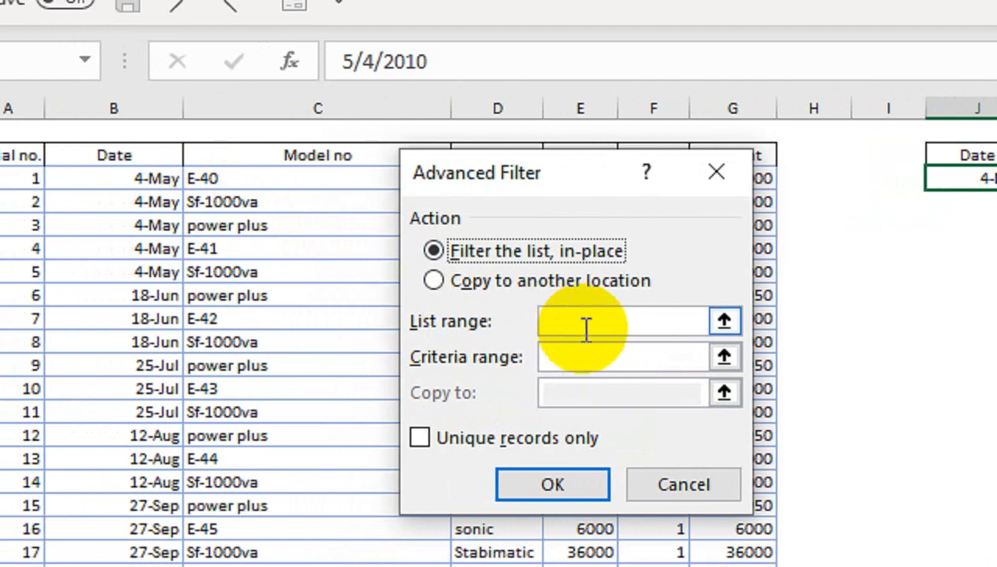
# - Set the Advanced Filter's list range to B2:G23 and its criteria range to J2:J3
pyautogui.click(519, 323)
pyautogui.moveTo(196, 156); pyautogui.dragTo(735, 484)
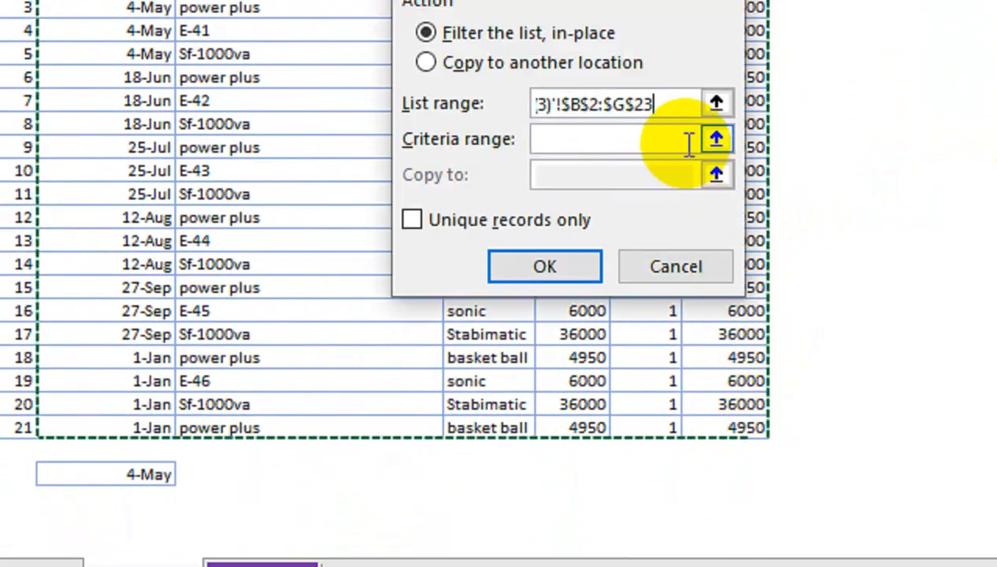
pyautogui.click(564, 242)
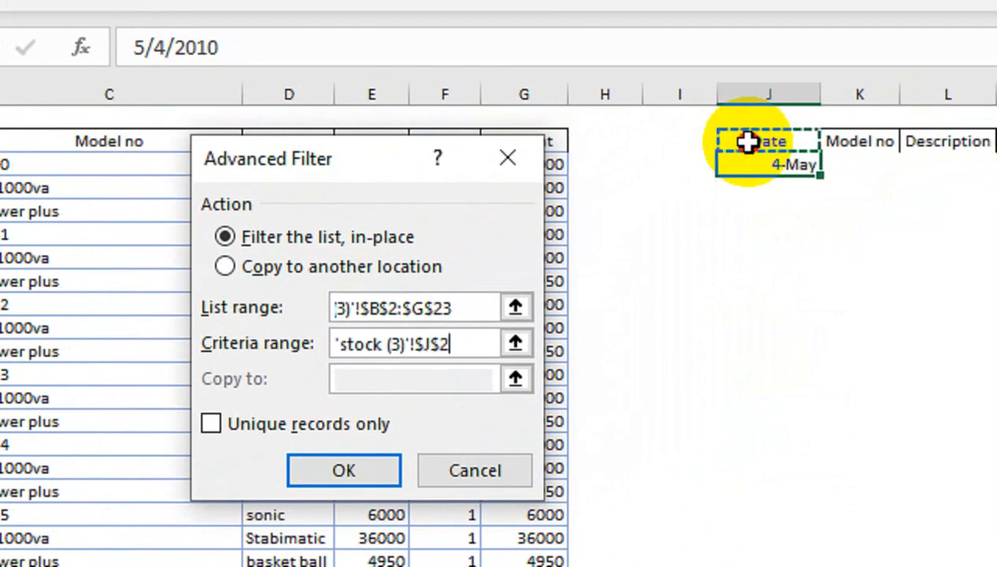
pyautogui.moveTo(746, 141); pyautogui.dragTo(746, 163)
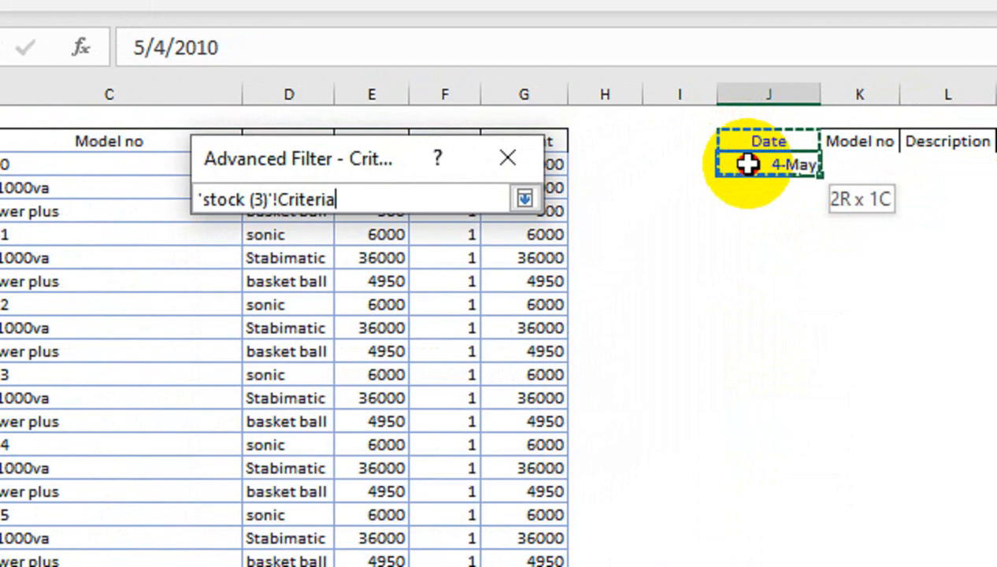
pyautogui.moveTo(747, 164); pyautogui.dragTo(747, 164)
# - Set the Advanced Filter to copy its results to another location, under the headers K2:O2, and run it
pyautogui.click(268, 267)
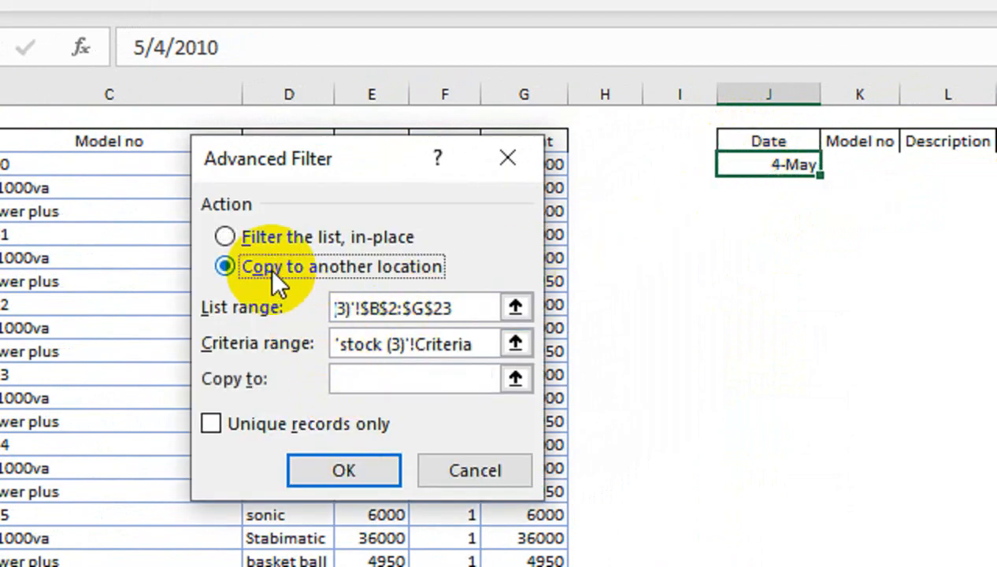
pyautogui.click(346, 378)
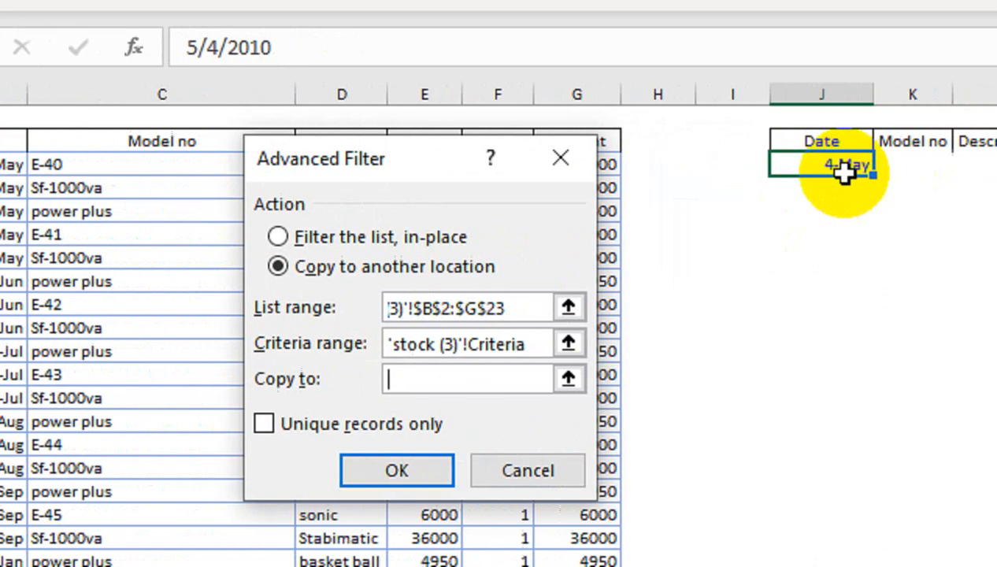
pyautogui.moveTo(768, 144); pyautogui.dragTo(996, 142)
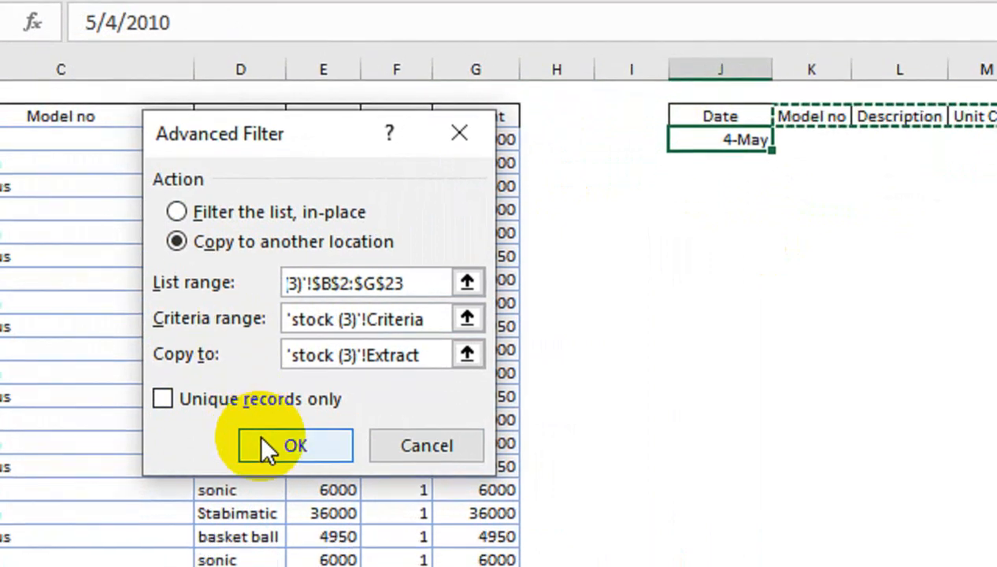
pyautogui.click(267, 451)
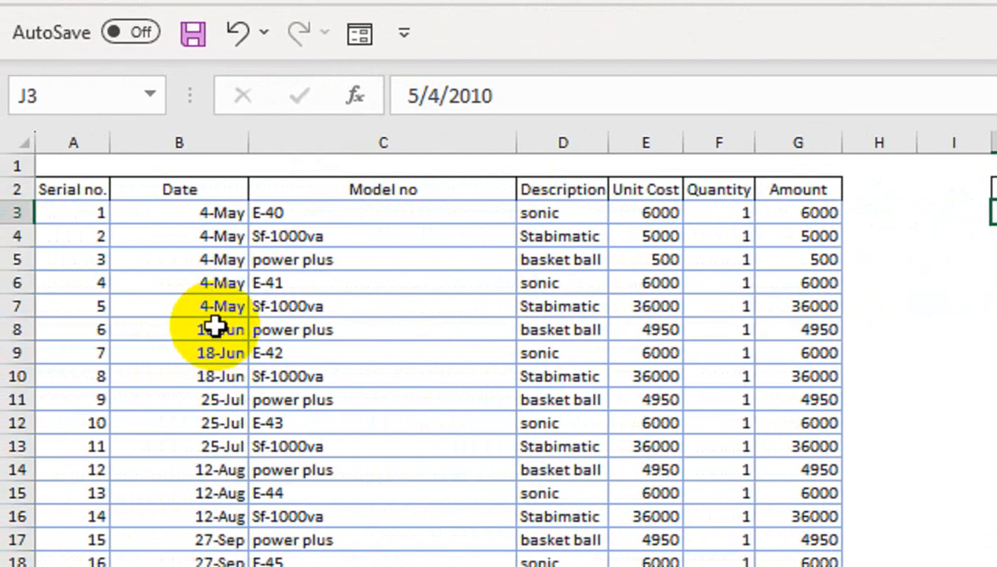
# - Copy the 25-Jul date from B11 into the lookup date cell J3
pyautogui.click(238, 376)
pyautogui.click(235, 402)
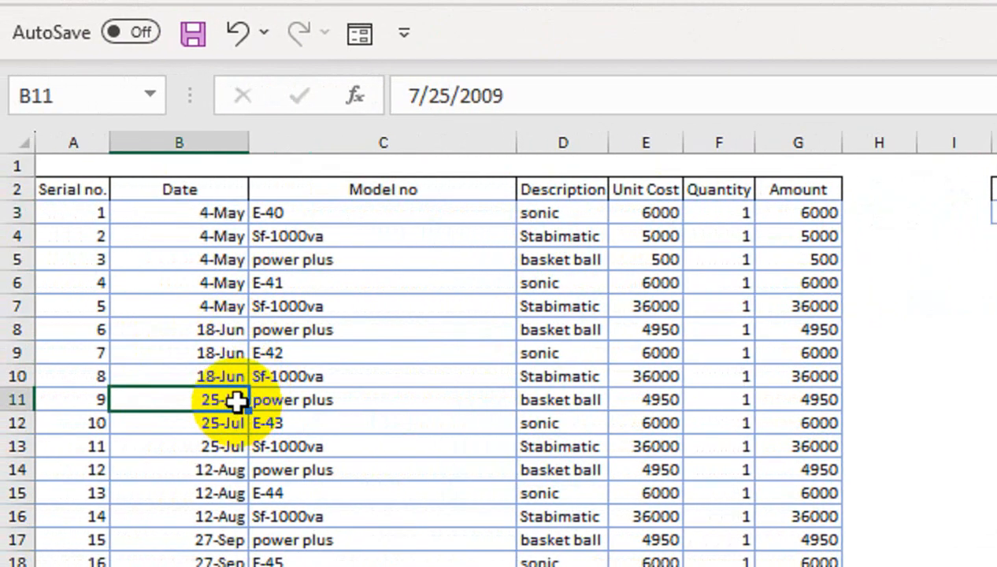
pyautogui.hotkey('ctrl', 'c')
pyautogui.click(748, 211)
pyautogui.hotkey('ctrl', 'v')
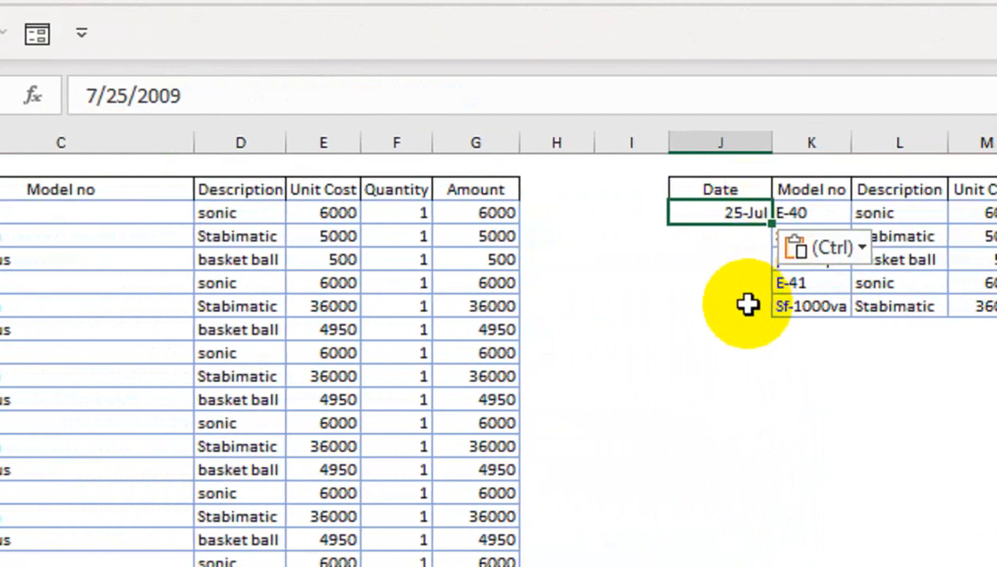
pyautogui.click(748, 304)
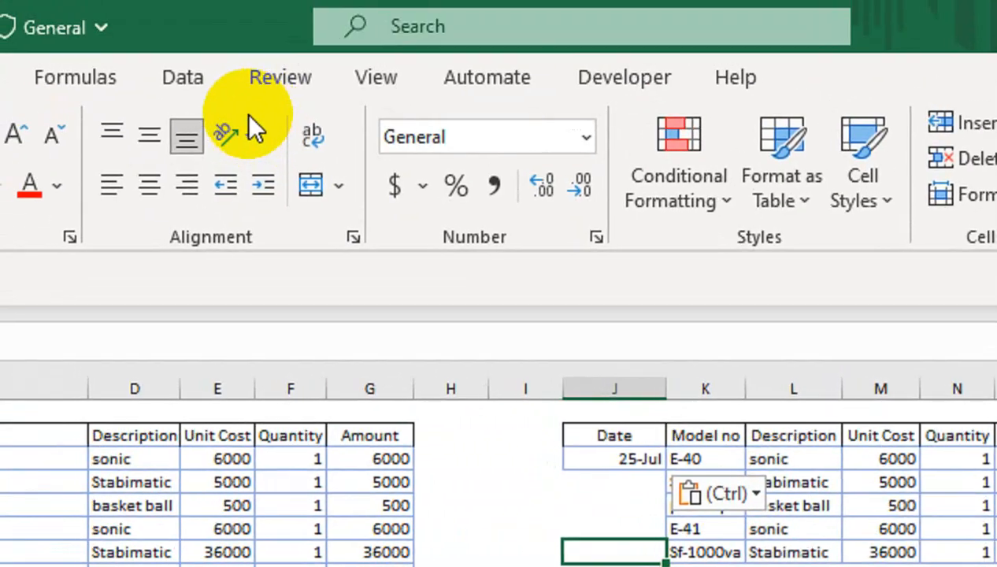
pyautogui.click(190, 85)
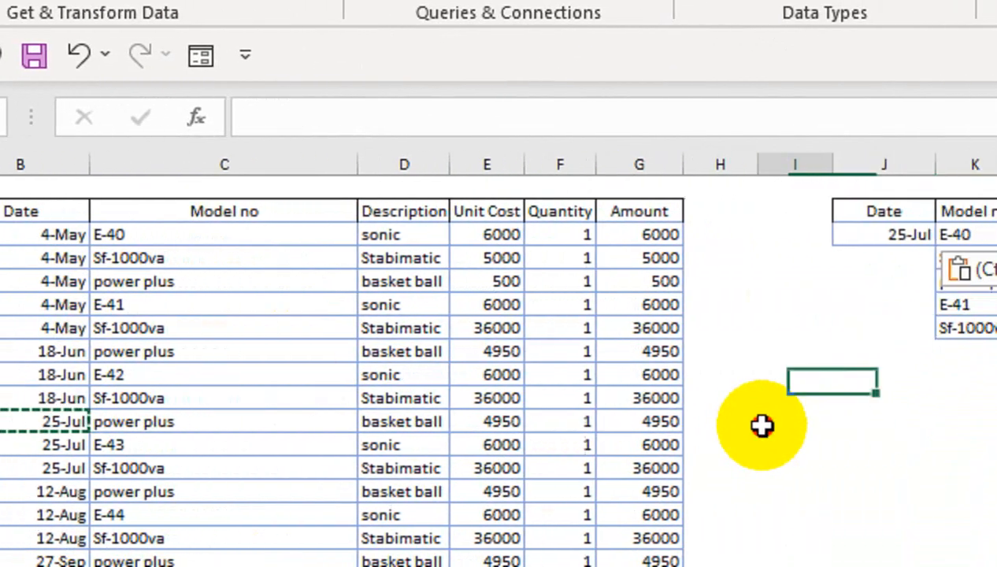
# - Enter =UNIQUE(B3:B23) in I11 to list each distinct date from the Date column
pyautogui.click(756, 423)
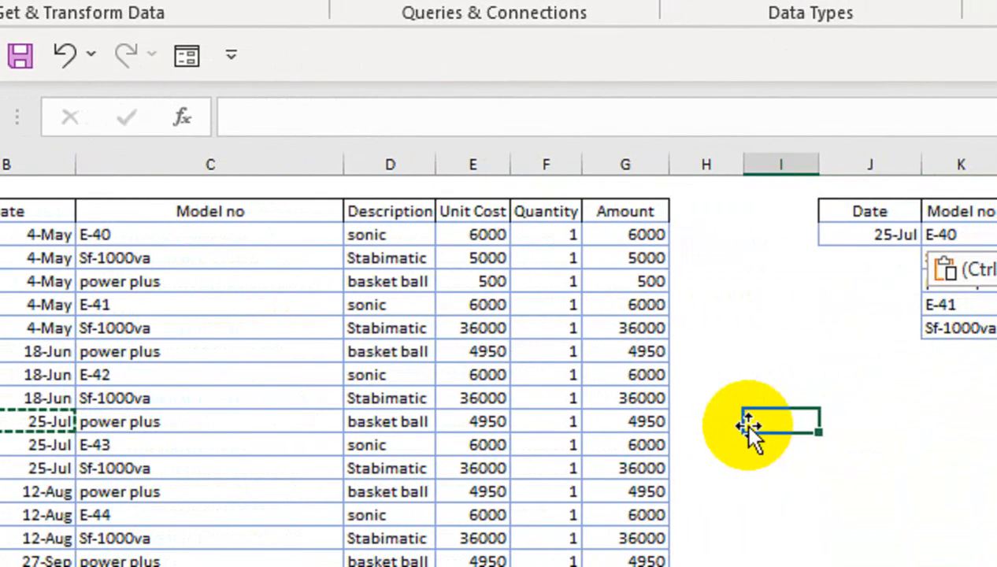
pyautogui.write('=U')
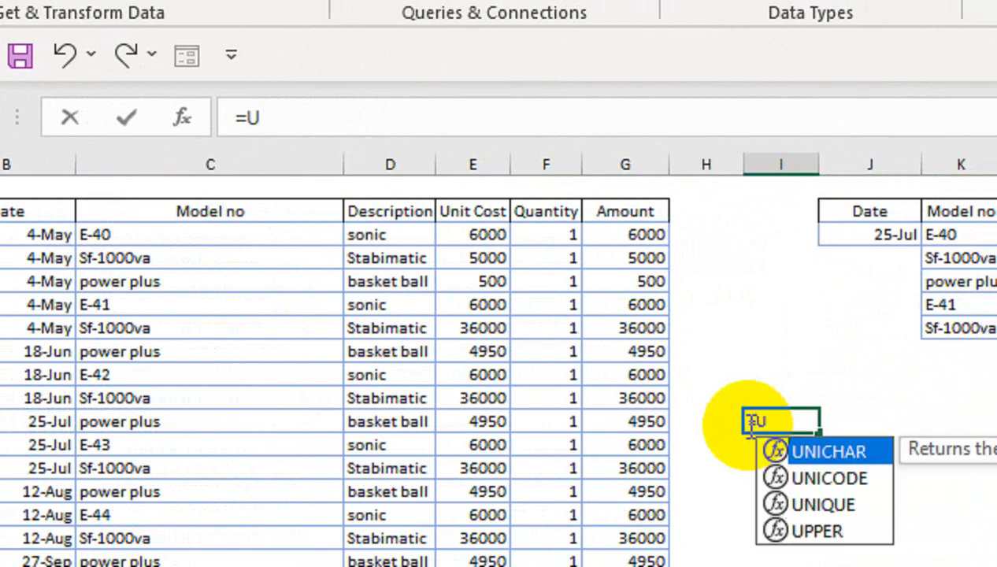
pyautogui.write('NI')
pyautogui.press('Down')
pyautogui.press('Down')
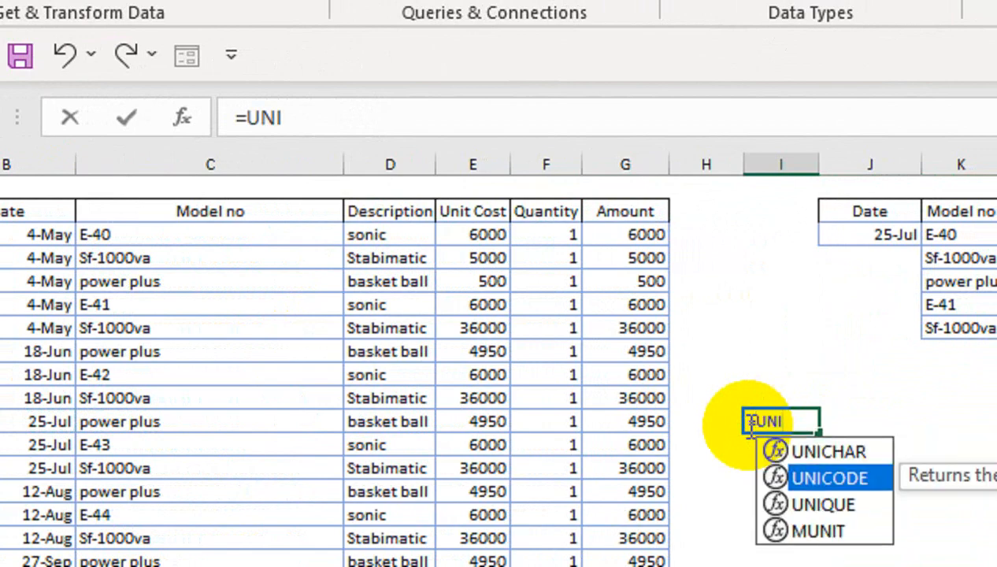
pyautogui.press('Tab')
pyautogui.moveTo(47, 234); pyautogui.dragTo(55, 424)
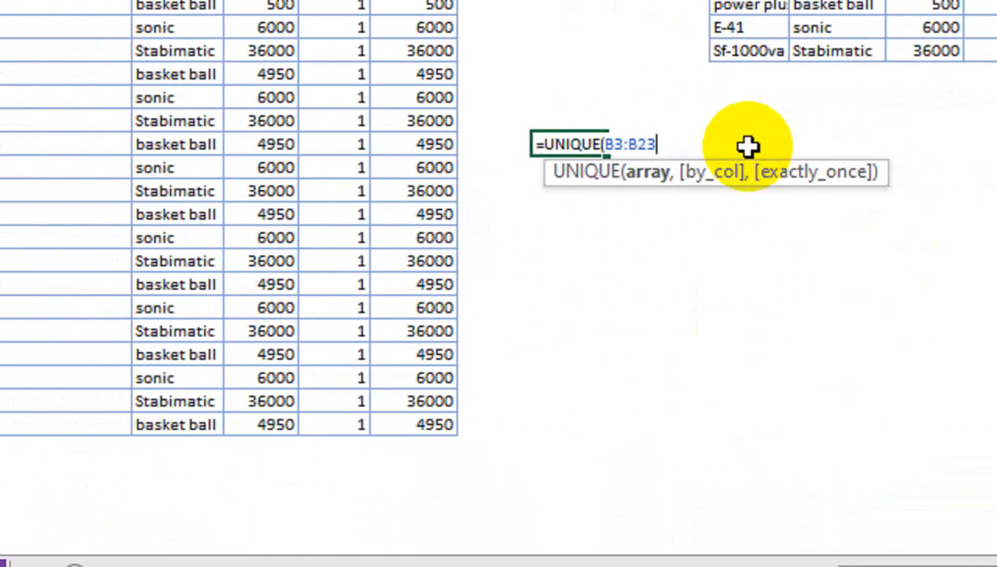
pyautogui.write(')')
pyautogui.press('Return')
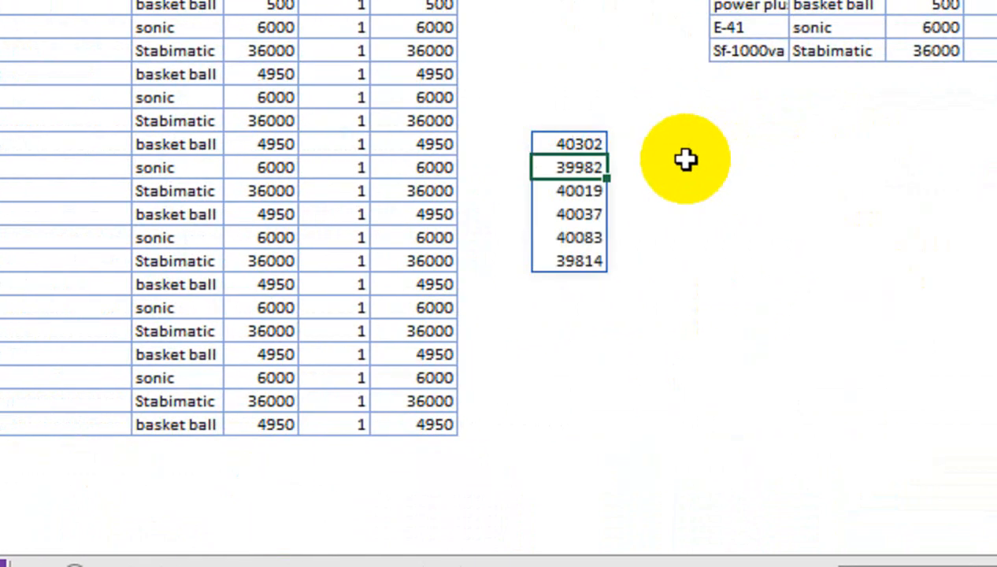
# - Copy the date format of B3 onto the unique date list in I11:I16 with Format Painter
pyautogui.moveTo(579, 145); pyautogui.dragTo(575, 254)
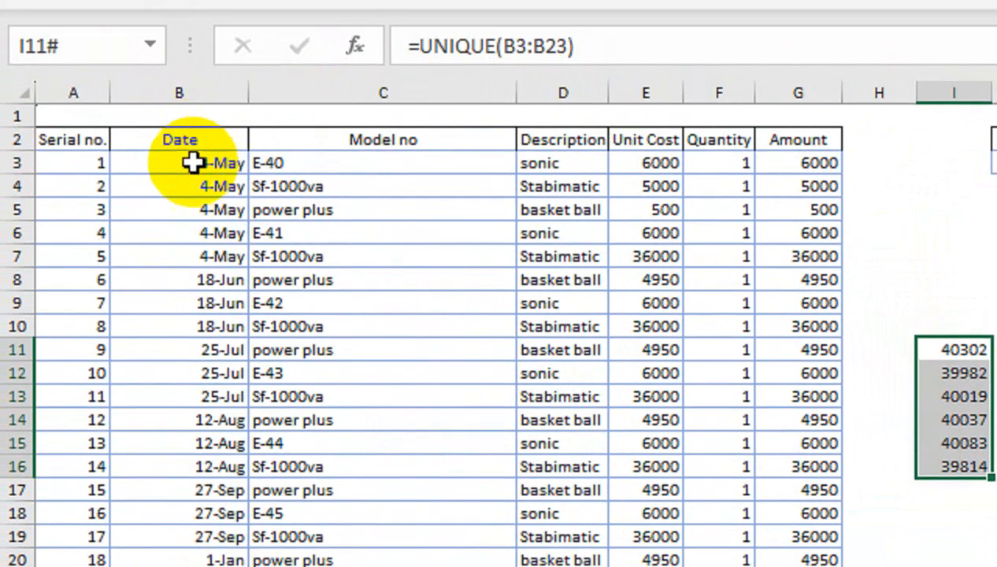
pyautogui.click(193, 162)
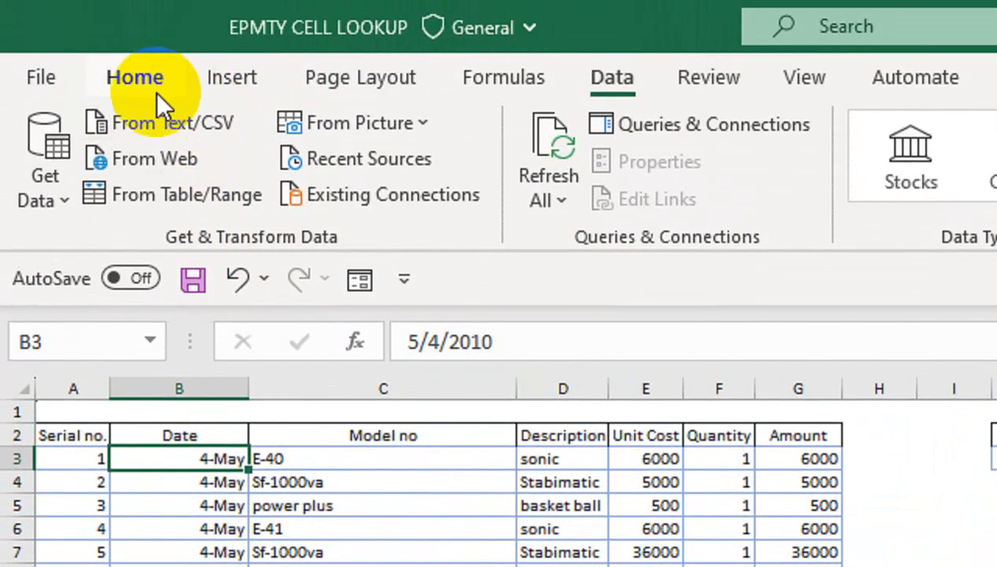
pyautogui.click(135, 77)
pyautogui.click(102, 194)
pyautogui.moveTo(712, 429)
pyautogui.mouseDown()
pyautogui.moveTo(746, 435)
pyautogui.moveTo(741, 378)
pyautogui.mouseUp()
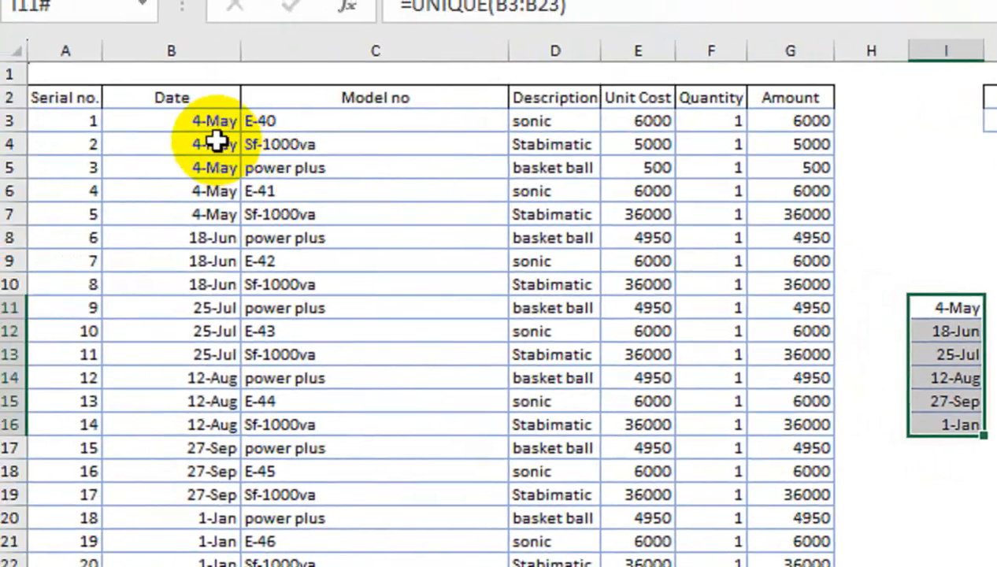
# - Add a list data validation to the lookup date cell J3 with I11:I16 as its source, and check its date choices
pyautogui.click(992, 118)
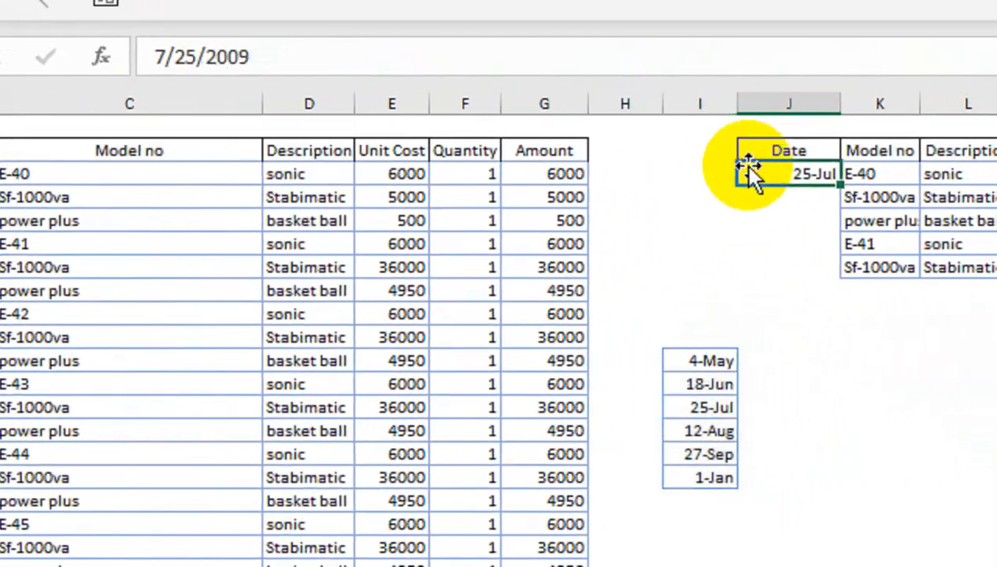
pyautogui.click(350, 73)
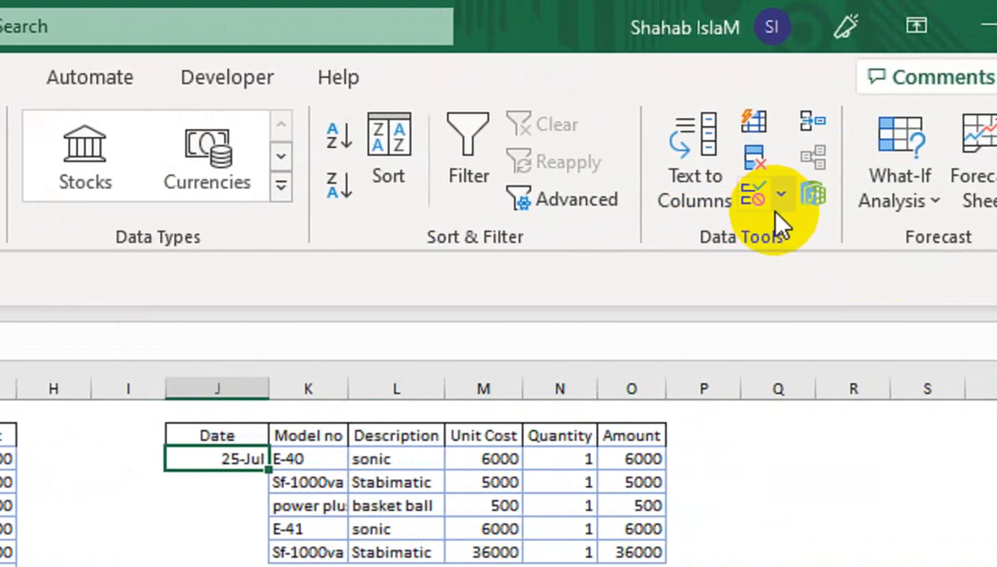
pyautogui.click(779, 198)
pyautogui.click(787, 235)
pyautogui.click(414, 339)
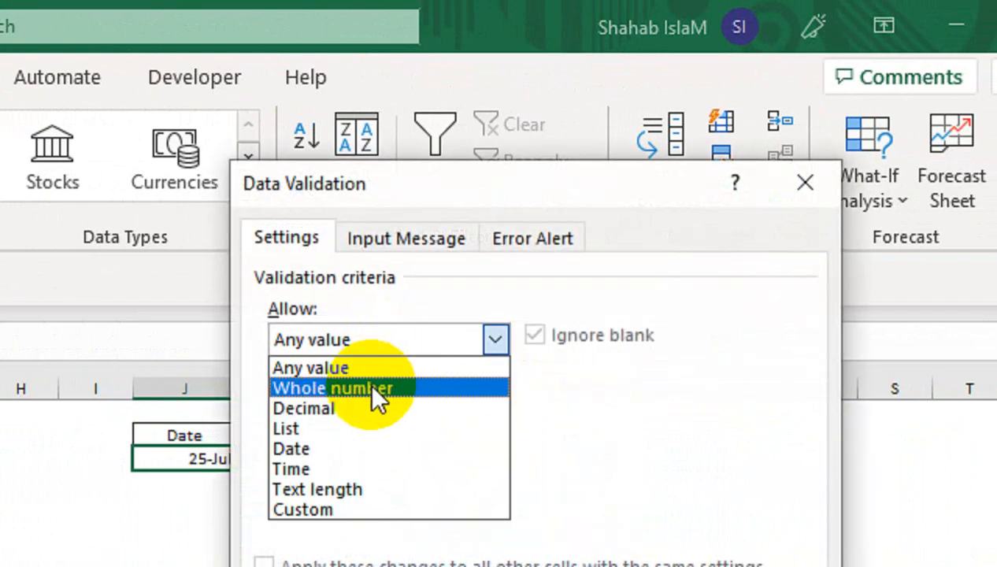
pyautogui.click(347, 428)
pyautogui.click(338, 466)
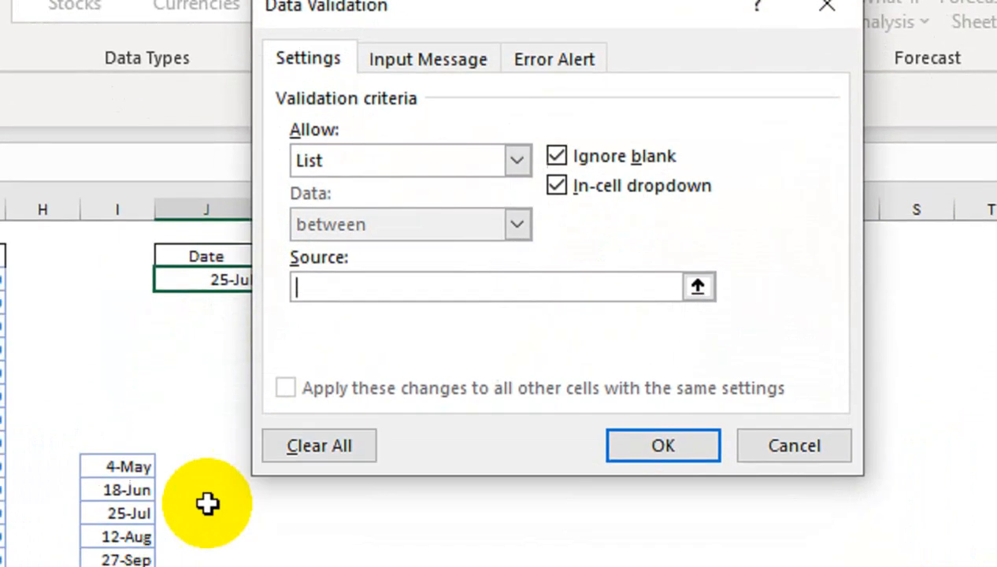
pyautogui.moveTo(138, 466); pyautogui.dragTo(148, 566)
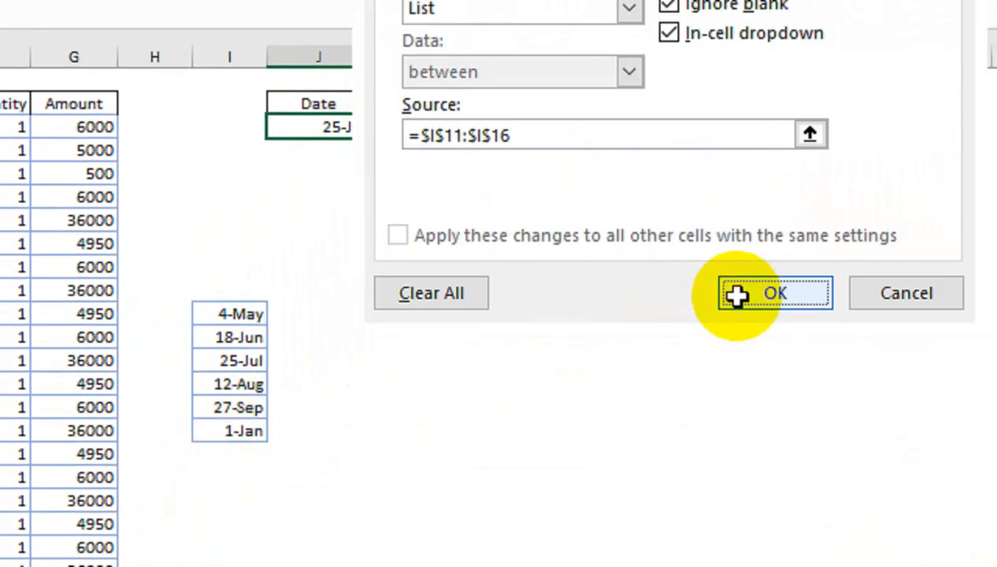
pyautogui.click(737, 295)
pyautogui.click(381, 126)
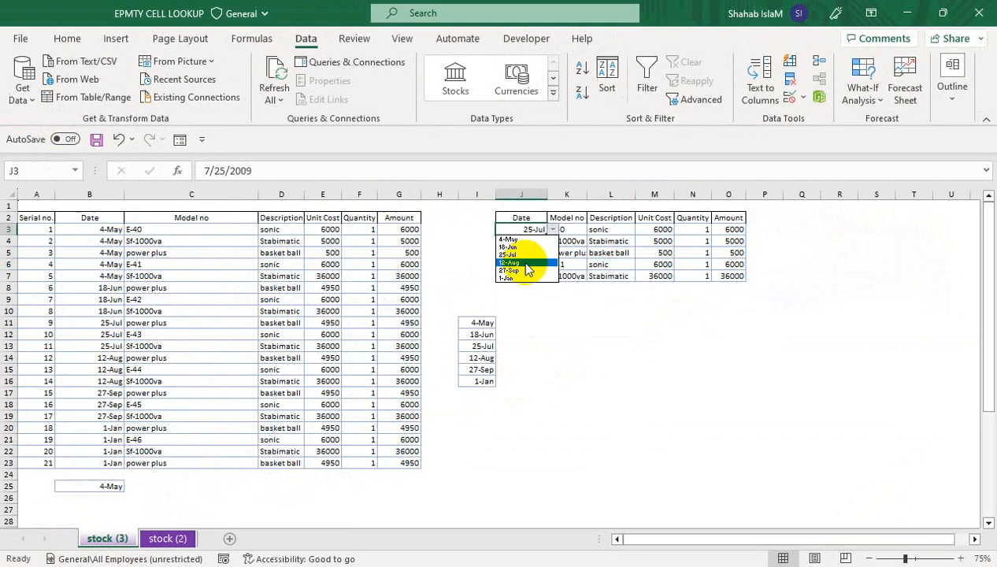
pyautogui.click(324, 260)
# - Format the lookup date in J3 as 16-point Arial
pyautogui.click(76, 40)
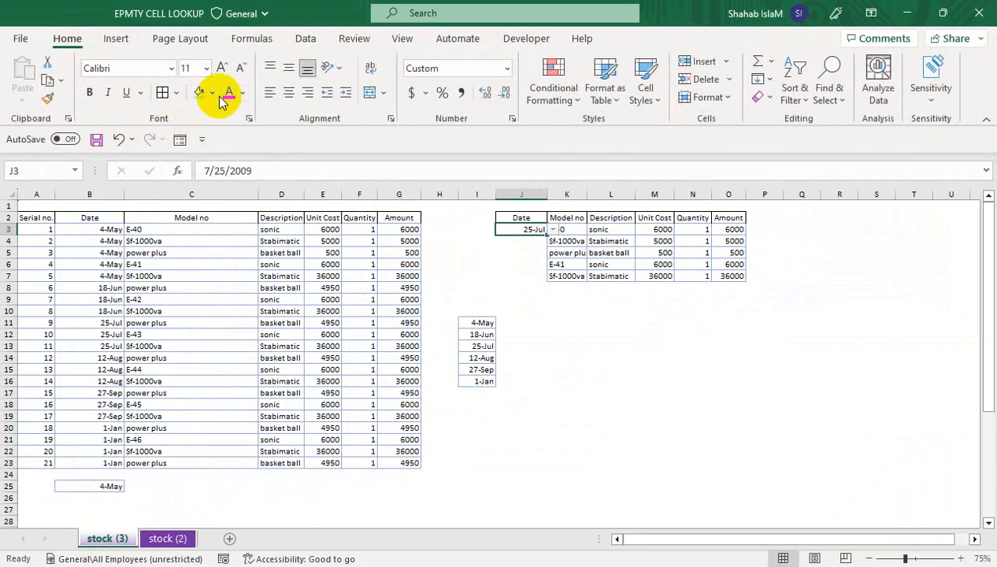
pyautogui.click(218, 69)
pyautogui.click(218, 70)
pyautogui.click(218, 70)
pyautogui.click(170, 69)
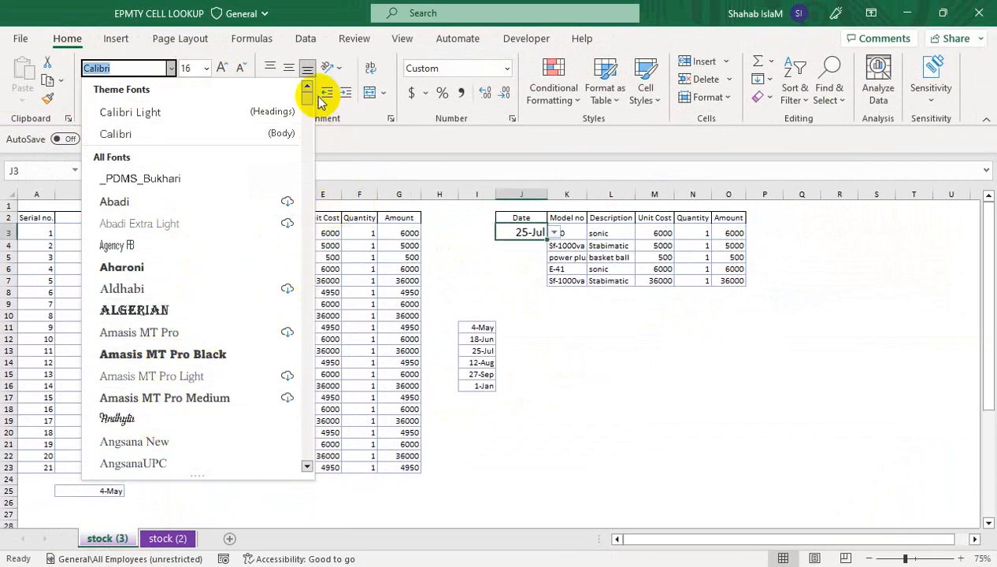
pyautogui.moveTo(307, 101); pyautogui.dragTo(307, 104)
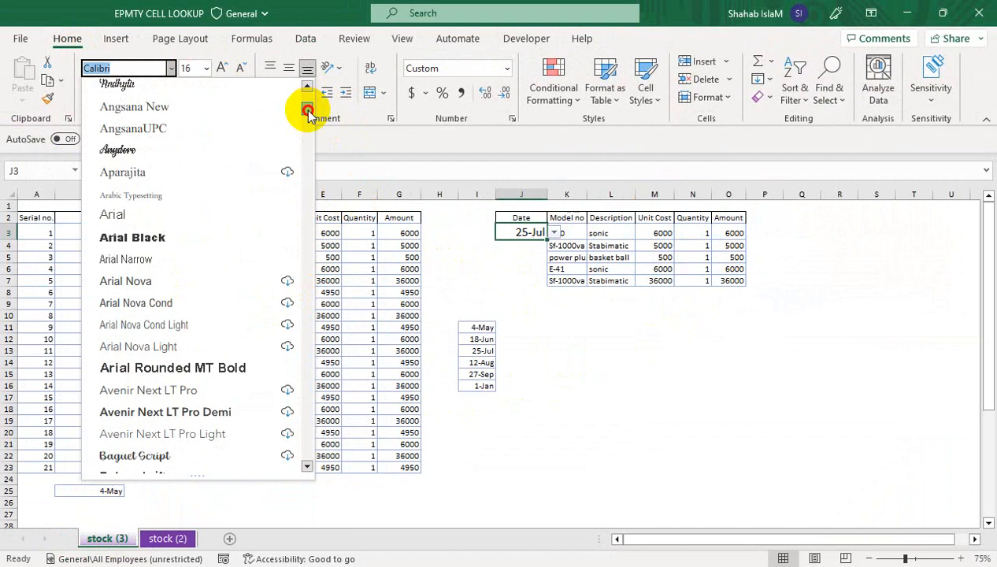
pyautogui.click(170, 217)
pyautogui.moveTo(577, 233); pyautogui.dragTo(729, 280)
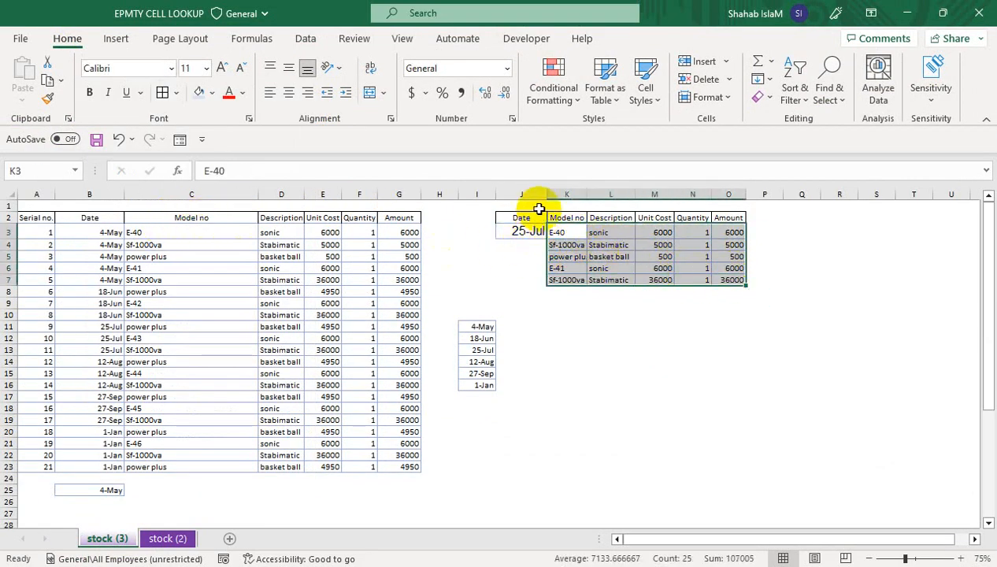
# - Set the header rows of both tables, A2:G2 and J2:O2, to 16-point Arial
pyautogui.moveTo(42, 213); pyautogui.dragTo(391, 215)
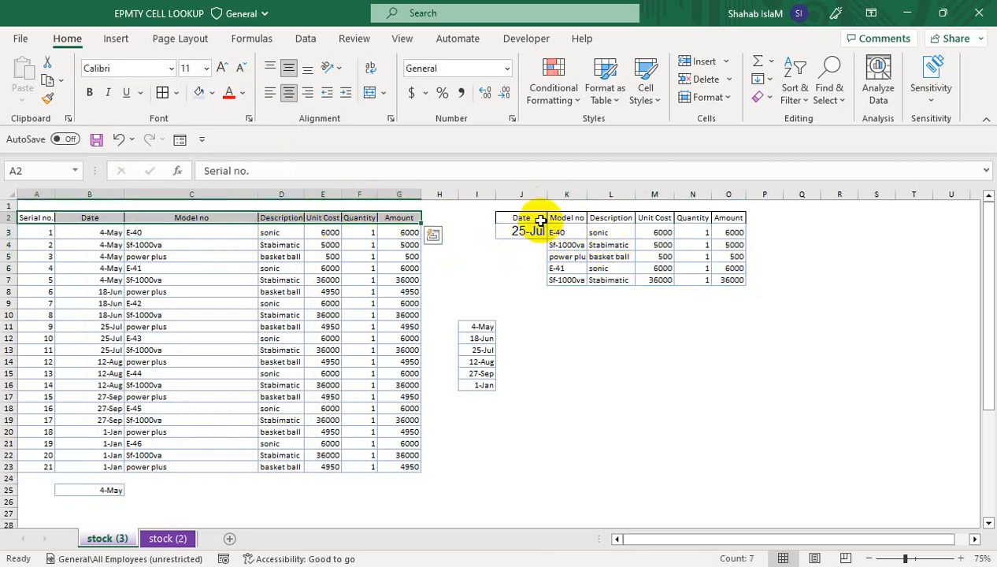
pyautogui.moveTo(540, 221); pyautogui.dragTo(734, 216)
pyautogui.click(222, 67)
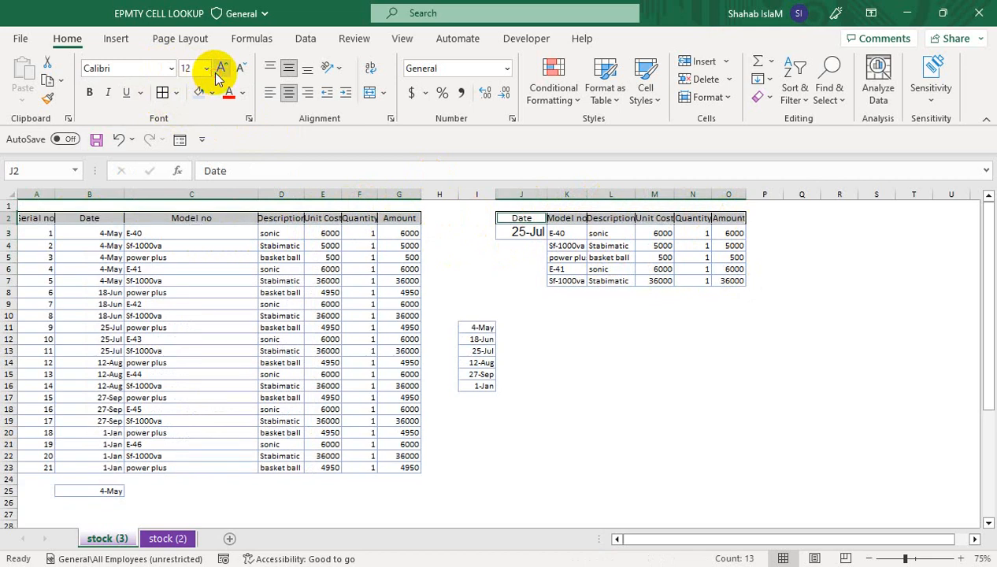
pyautogui.click(221, 68)
pyautogui.click(222, 68)
pyautogui.click(170, 68)
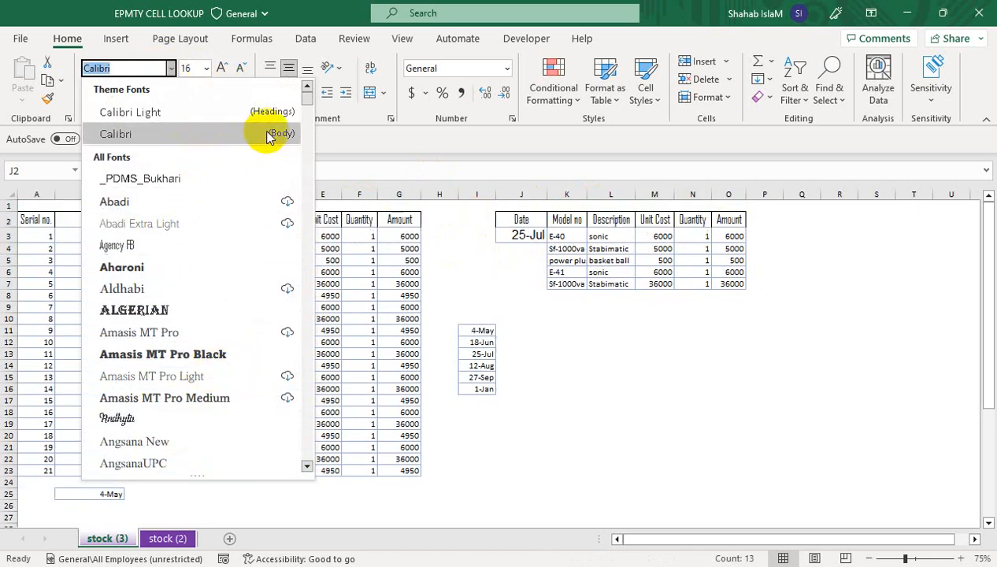
pyautogui.moveTo(313, 93); pyautogui.dragTo(314, 99)
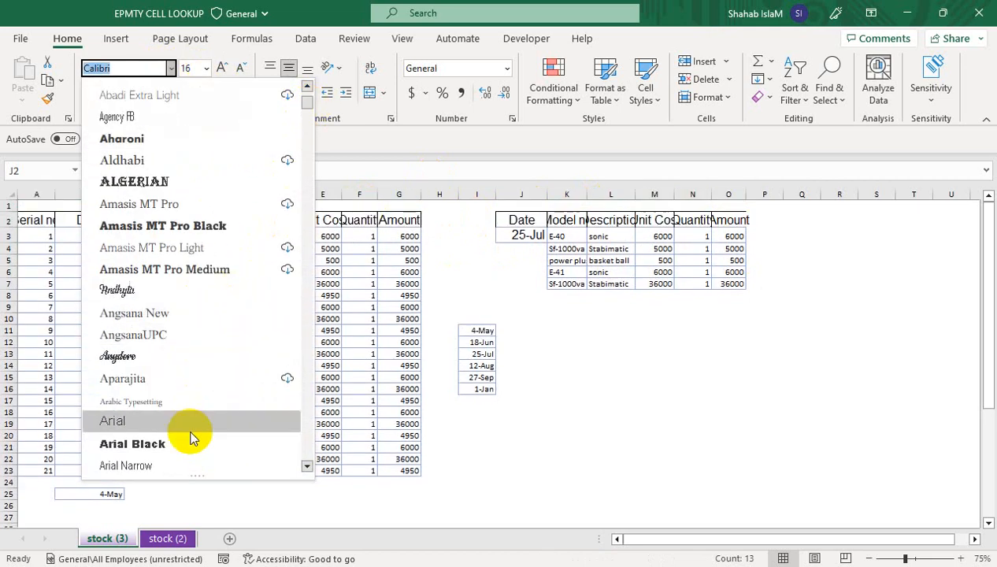
pyautogui.click(191, 429)
# - Autofit columns J:O and D:G to their contents, and narrow the source table's Model no column C
pyautogui.moveTo(545, 191); pyautogui.dragTo(719, 186)
pyautogui.doubleClick(709, 191)
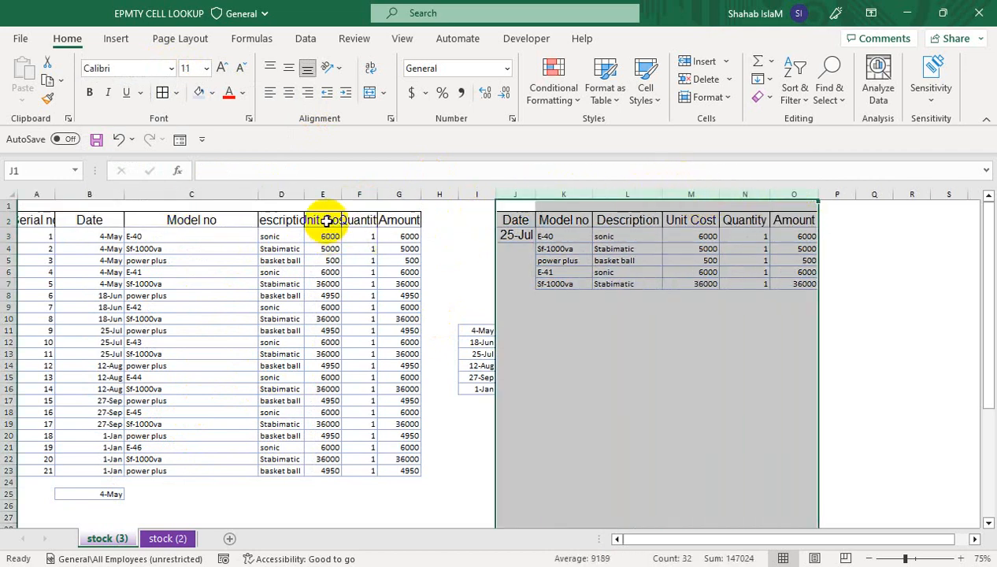
pyautogui.moveTo(280, 191); pyautogui.dragTo(398, 190)
pyautogui.doubleClick(420, 193)
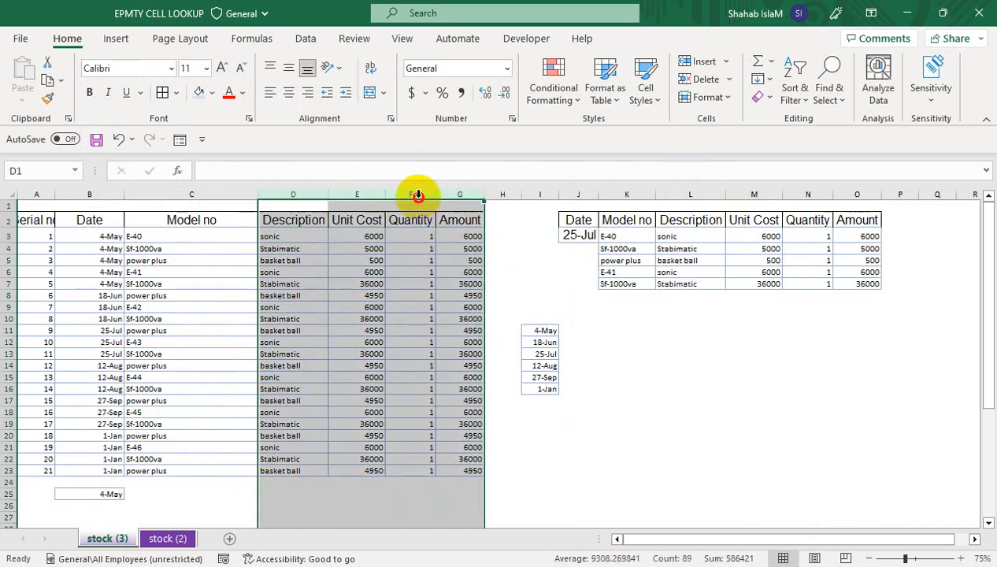
pyautogui.click(661, 352)
pyautogui.moveTo(259, 195); pyautogui.dragTo(221, 217)
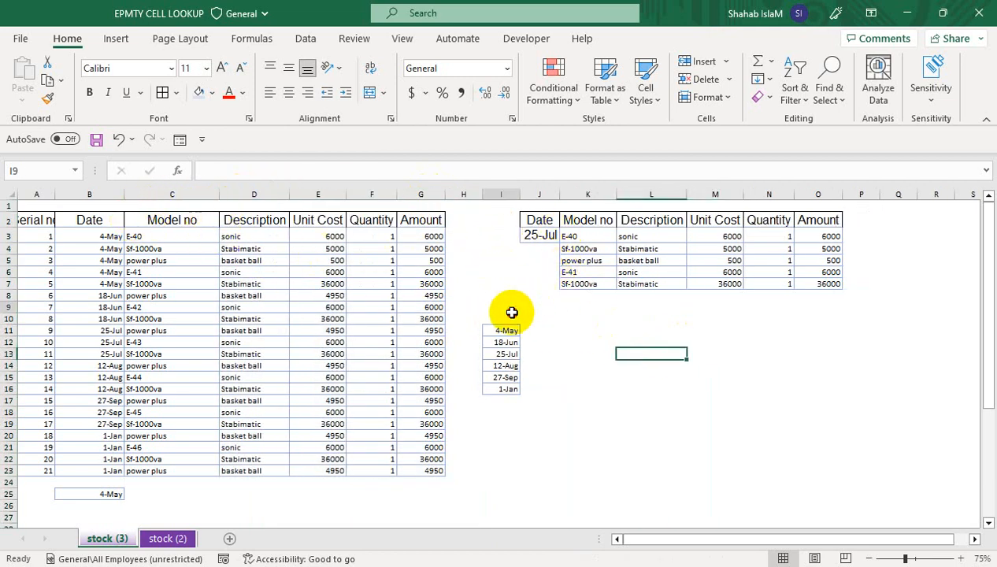
# - Hide column I with the unique date list, and widen the lookup date column J slightly
pyautogui.moveTo(512, 312); pyautogui.dragTo(498, 387)
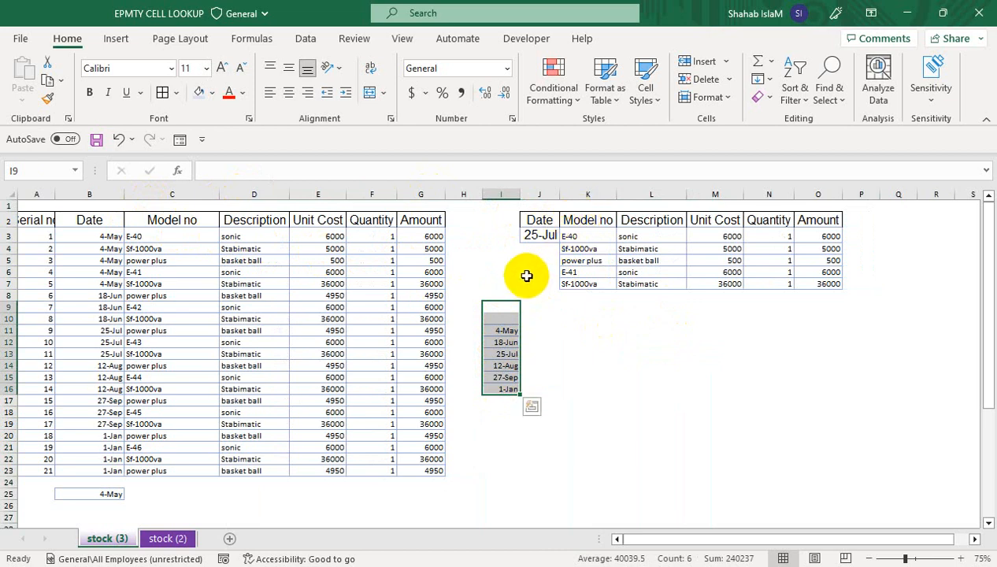
pyautogui.rightClick(496, 194)
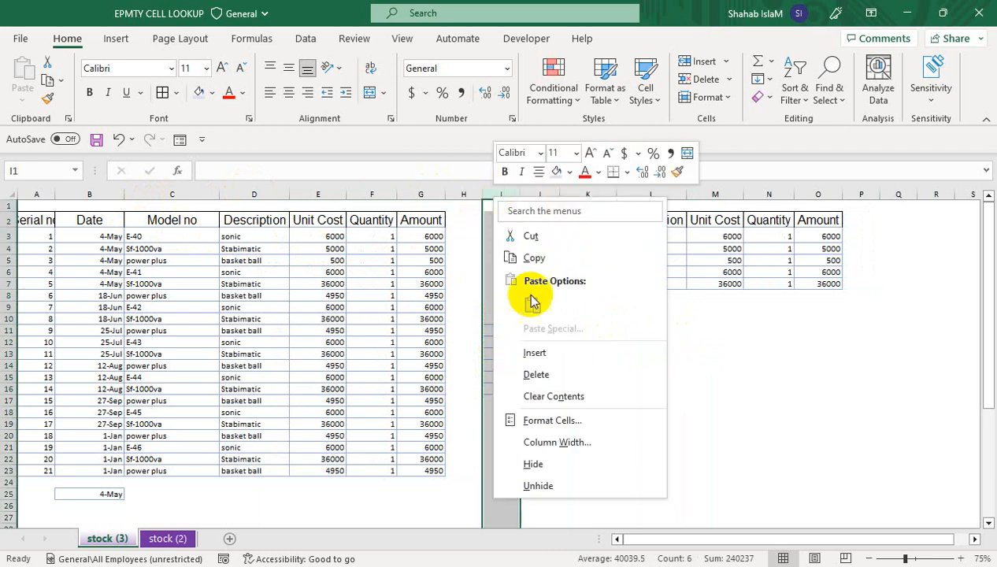
pyautogui.click(539, 486)
pyautogui.click(495, 195)
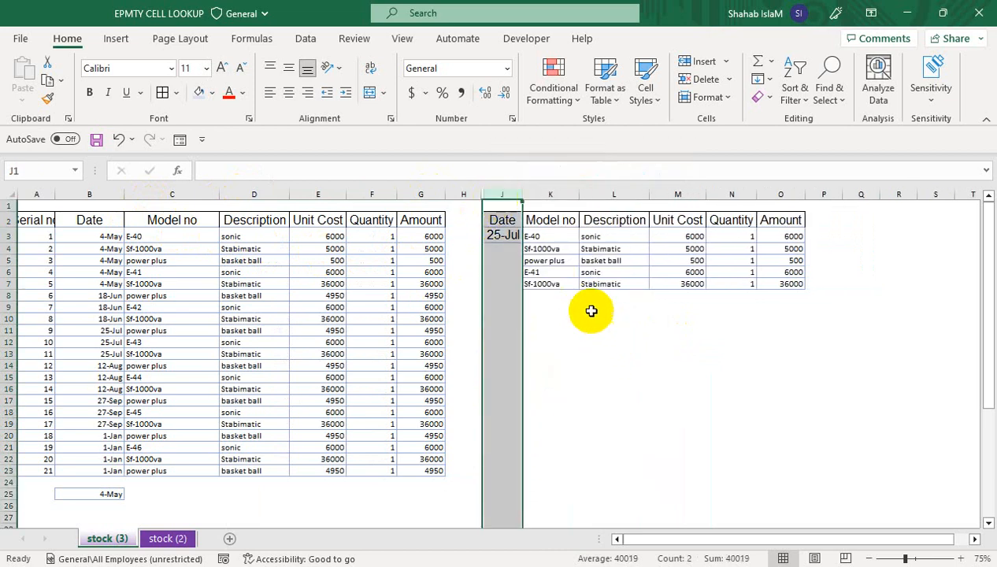
pyautogui.moveTo(522, 194); pyautogui.dragTo(541, 195)
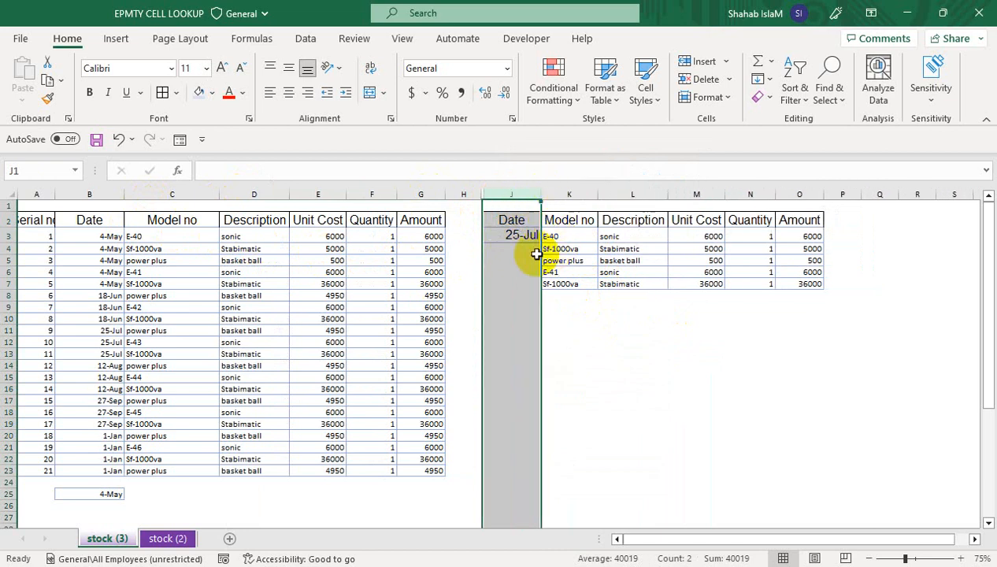
# - Choose 12-Aug from the date list in the lookup cell J3
pyautogui.click(518, 236)
pyautogui.click(547, 235)
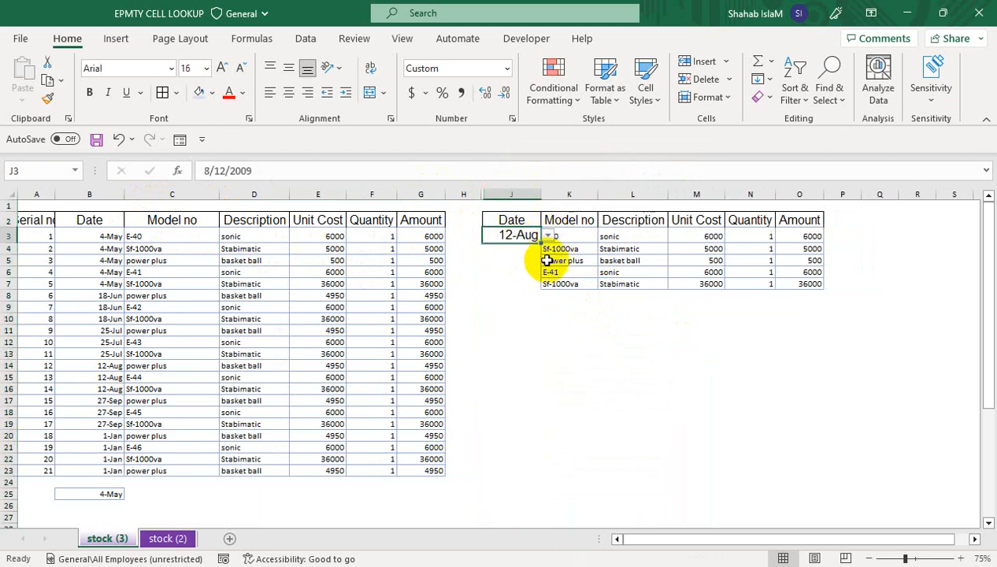
pyautogui.click(552, 237)
pyautogui.click(646, 248)
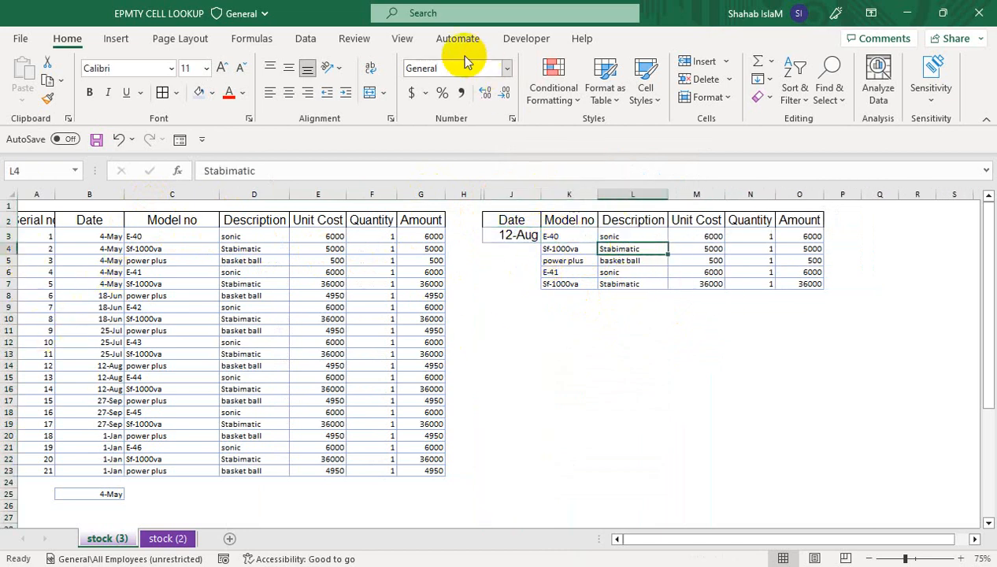
# - Start recording a macro under the default name Macro1, stored in this workbook
pyautogui.click(524, 39)
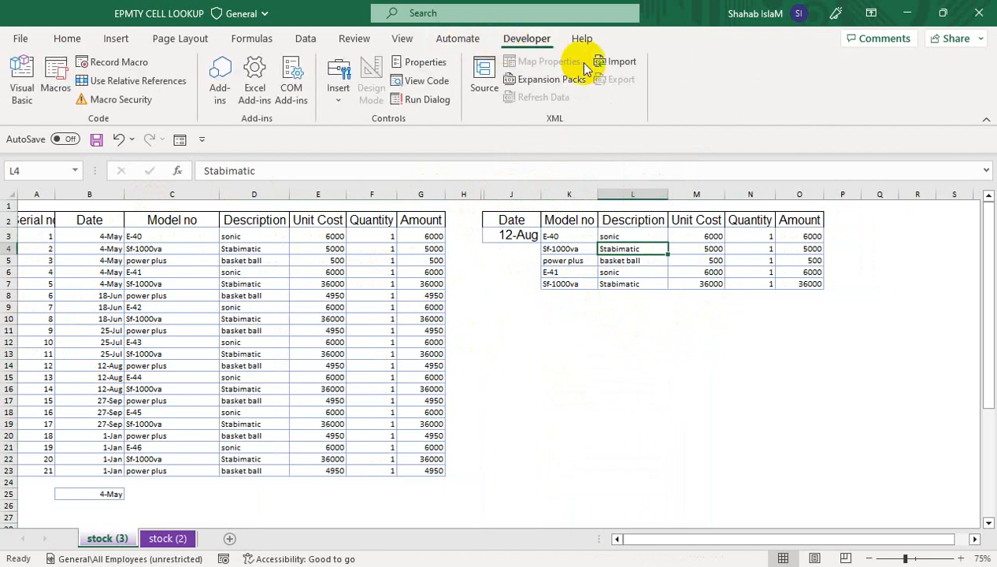
pyautogui.click(404, 39)
pyautogui.click(900, 104)
pyautogui.click(932, 94)
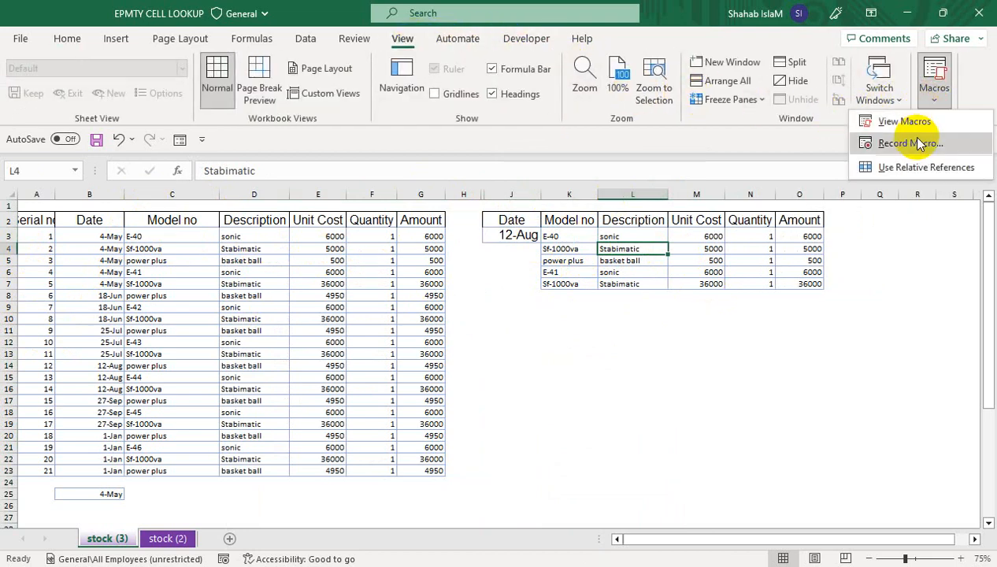
pyautogui.click(909, 143)
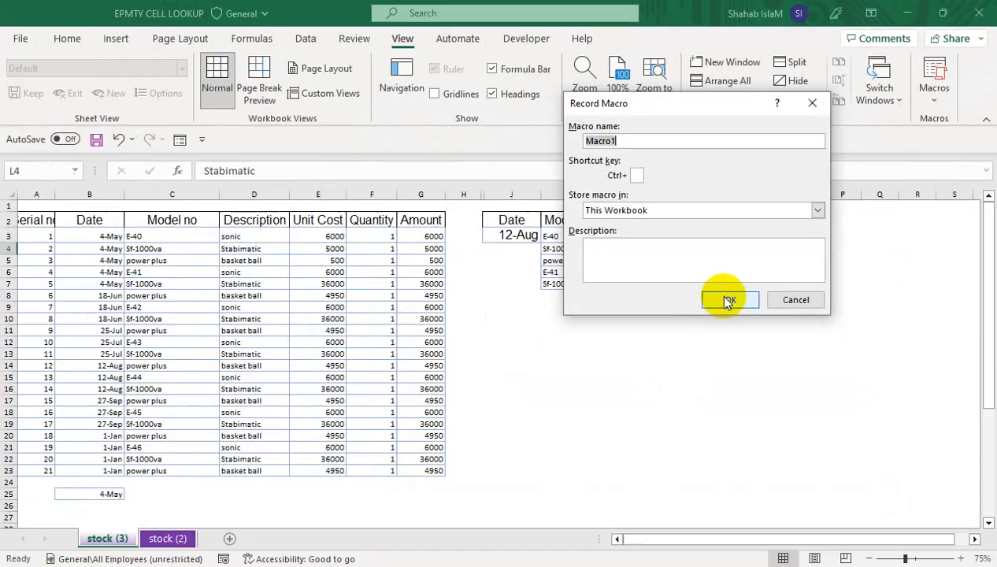
pyautogui.click(675, 431)
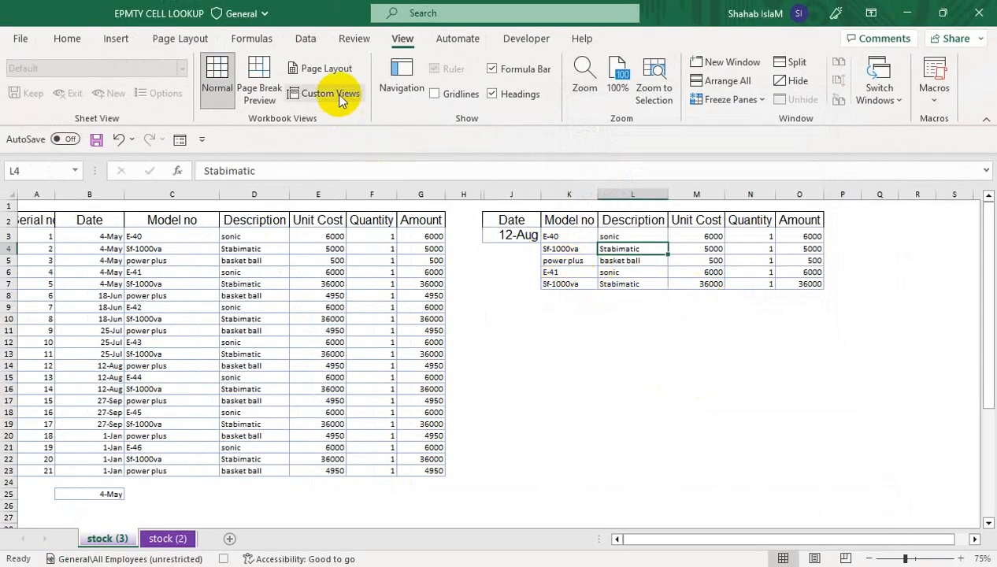
# - Run the Advanced Filter on B2:G23 with criteria J2:J3, copying the results to another location under the headers K2:O2
pyautogui.click(306, 39)
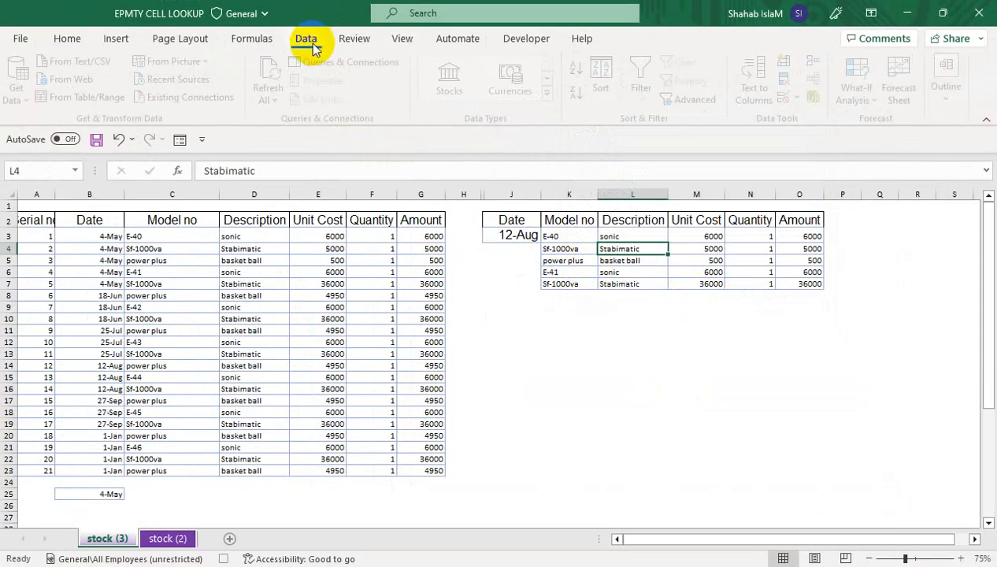
pyautogui.click(696, 104)
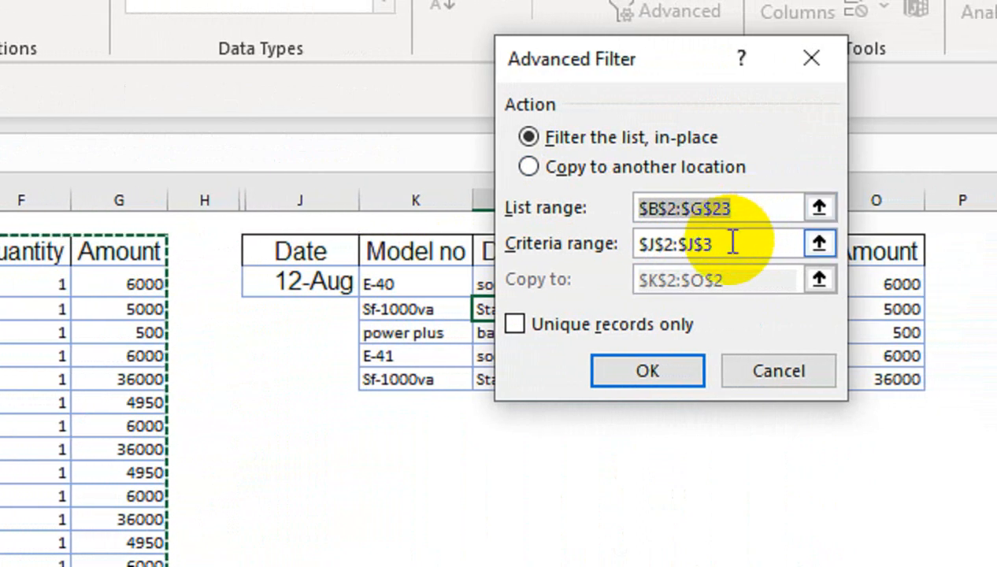
pyautogui.click(614, 244)
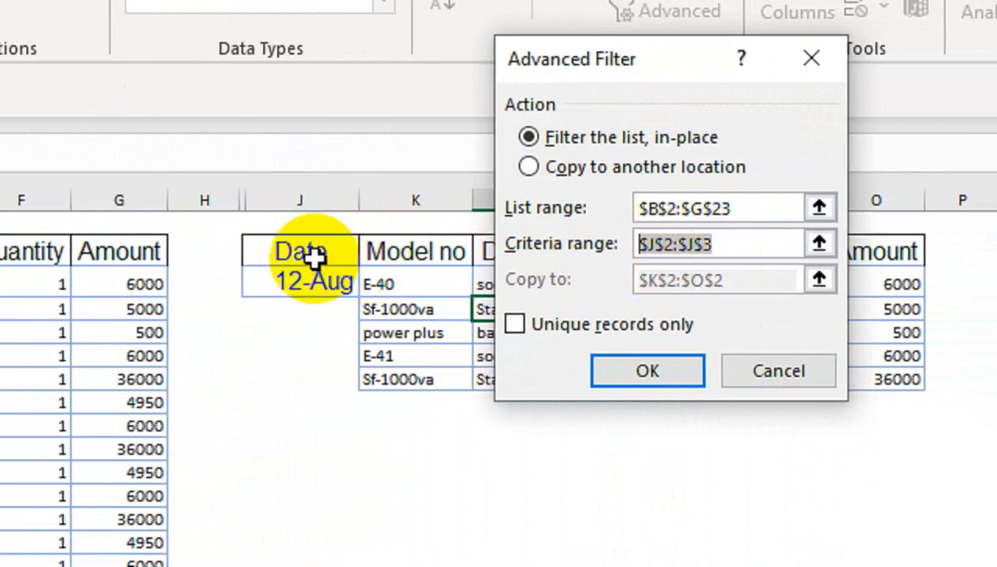
pyautogui.moveTo(314, 253); pyautogui.dragTo(321, 280)
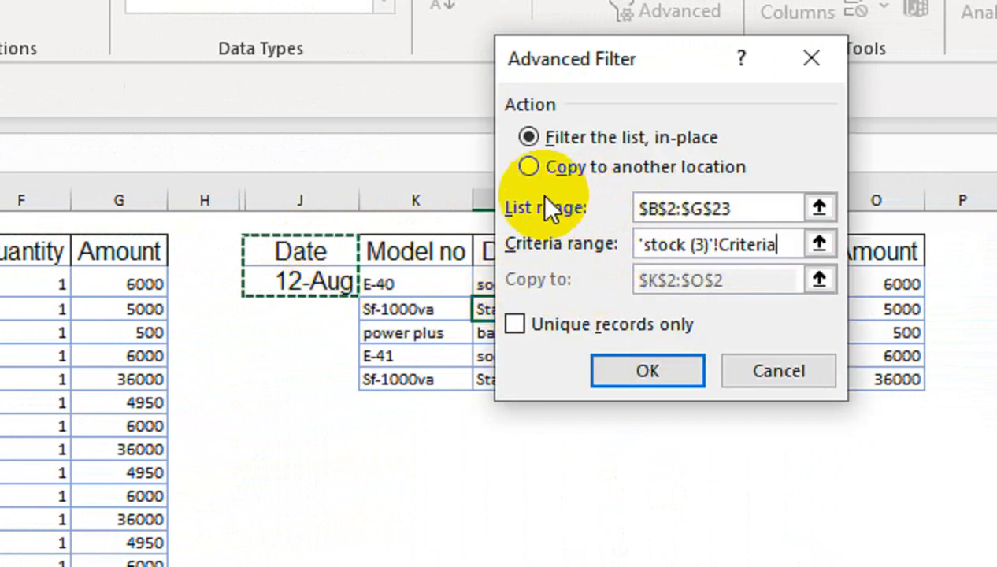
pyautogui.click(528, 167)
pyautogui.moveTo(741, 280); pyautogui.dragTo(621, 281)
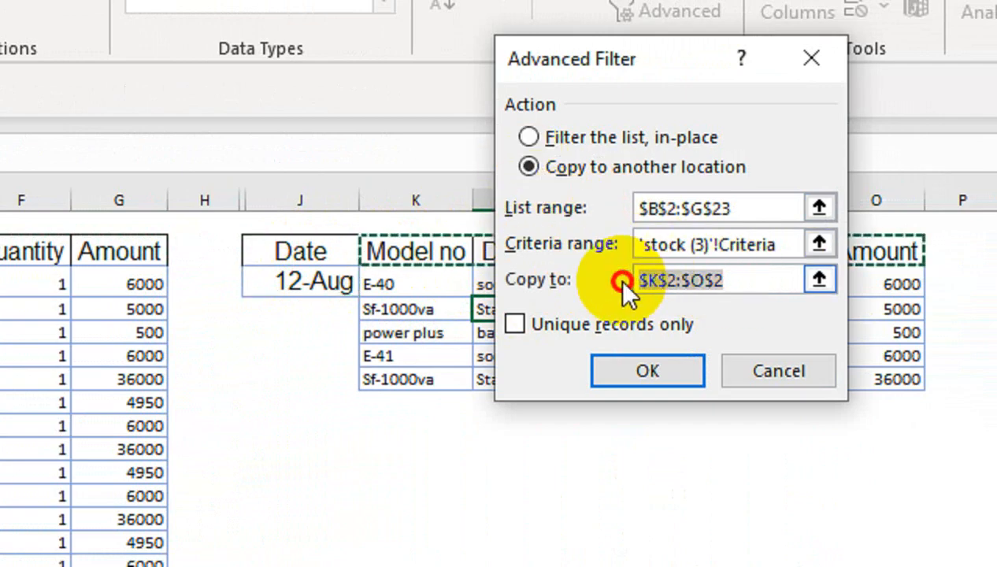
pyautogui.moveTo(525, 75); pyautogui.dragTo(456, 370)
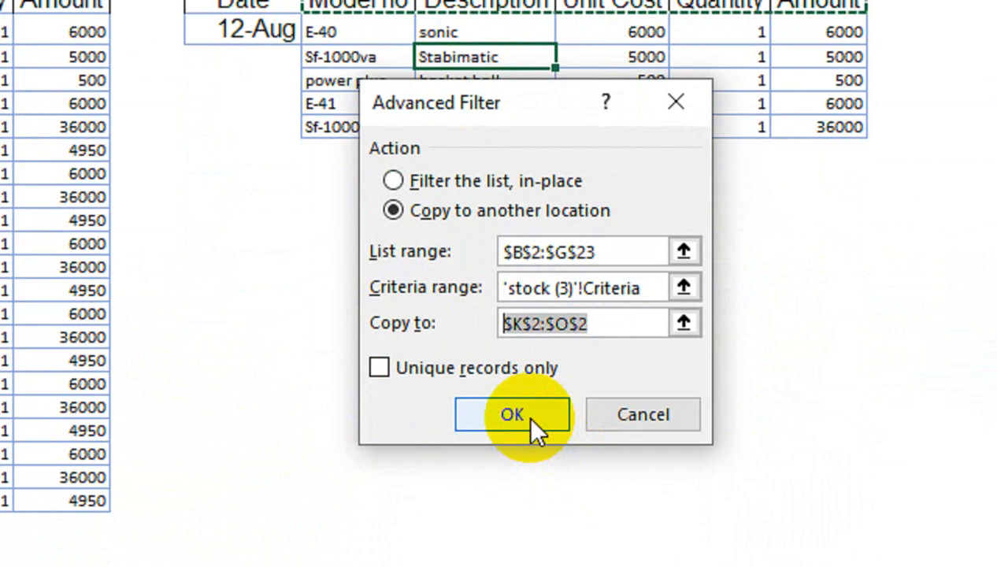
pyautogui.click(526, 416)
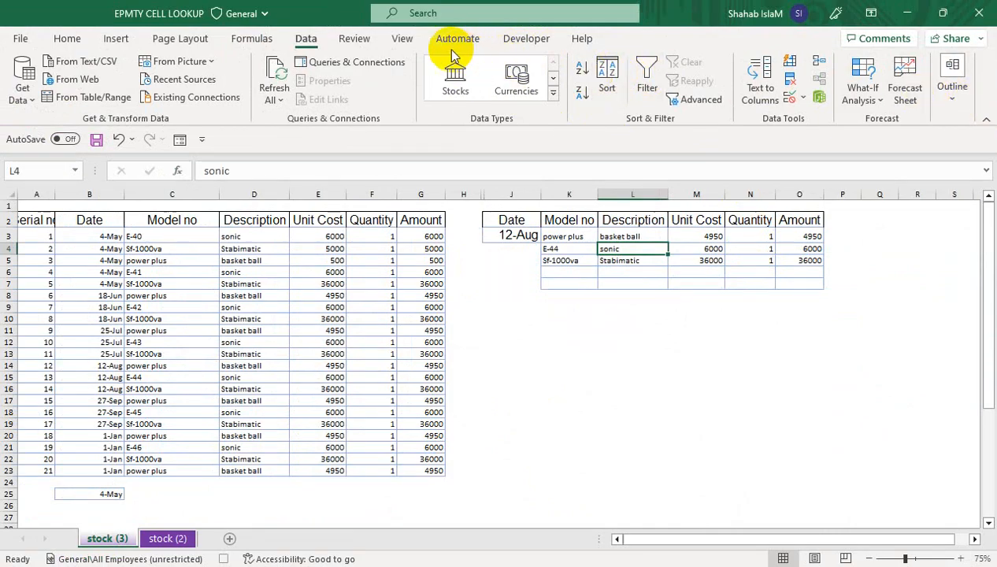
# - Stop recording the Advanced Filter macro
pyautogui.click(407, 43)
pyautogui.click(931, 93)
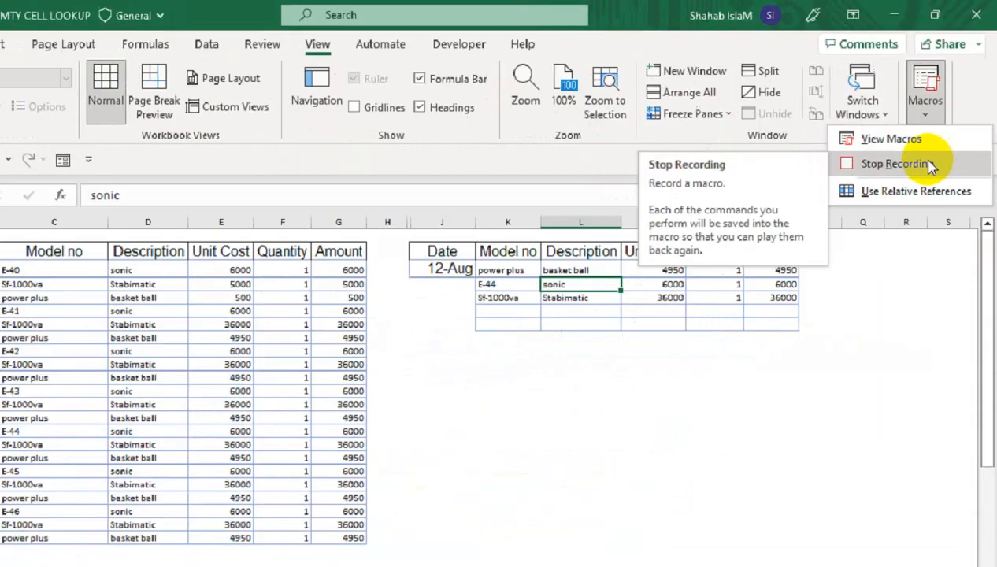
pyautogui.click(874, 287)
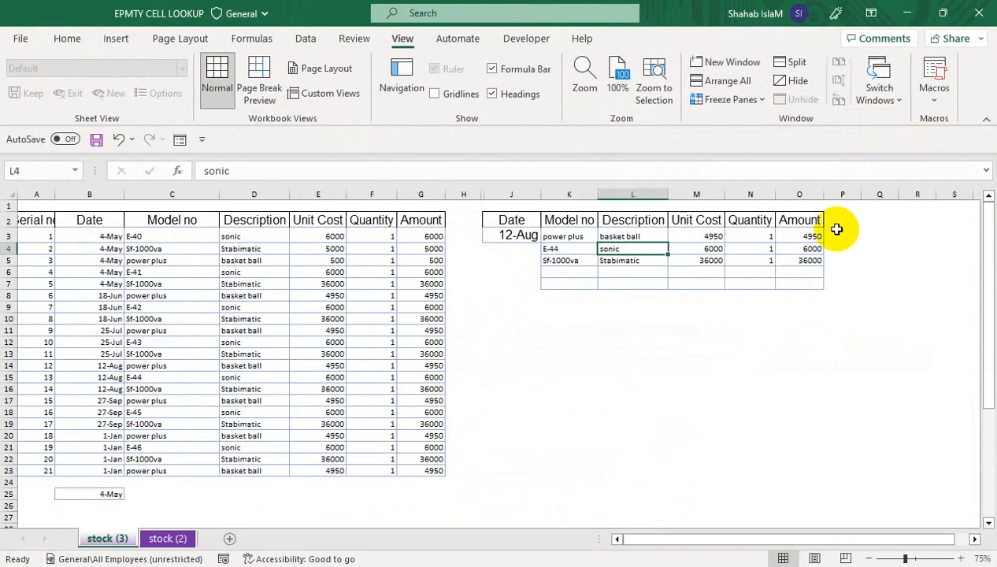
# - Draw a rounded rectangle about 0.78" high and 2.49" wide below the lookup results and label it "Serach Data"
pyautogui.click(510, 237)
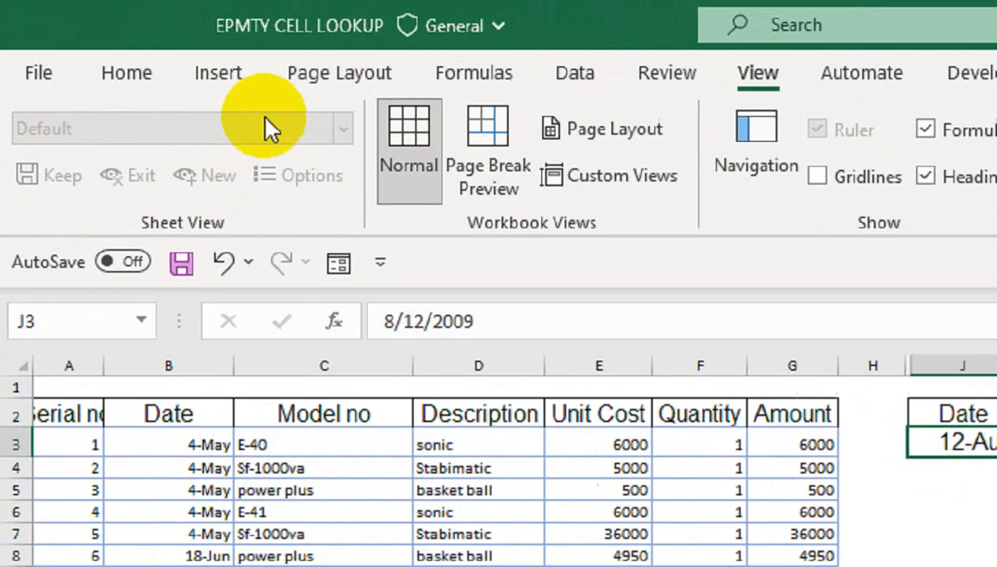
pyautogui.click(116, 38)
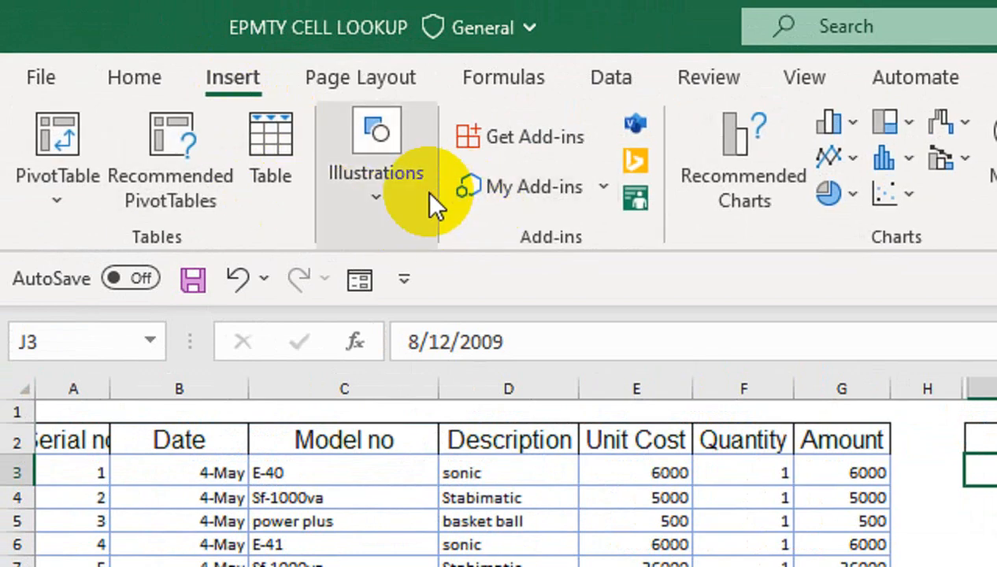
pyautogui.click(189, 113)
pyautogui.click(432, 344)
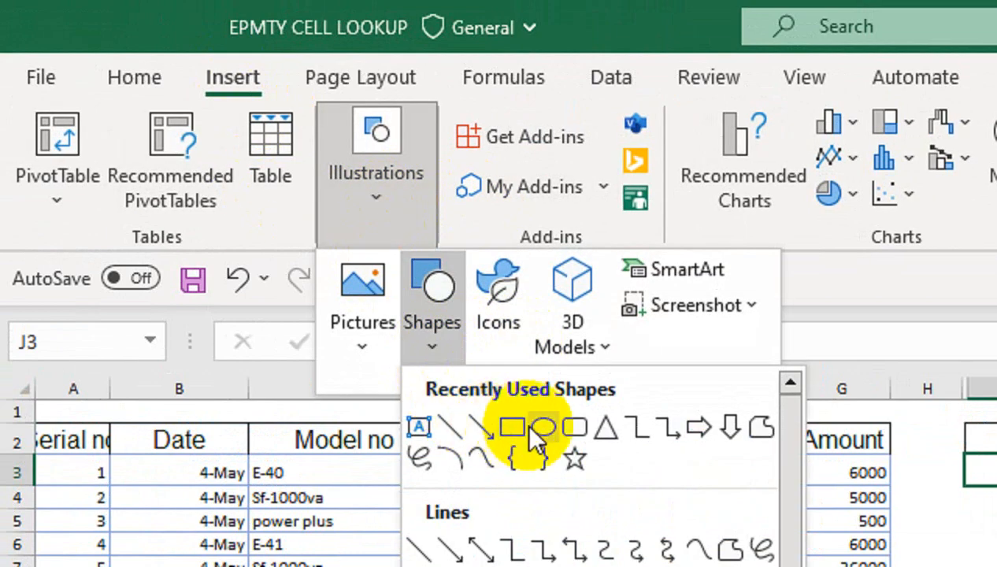
pyautogui.click(570, 424)
pyautogui.moveTo(685, 411); pyautogui.dragTo(748, 423)
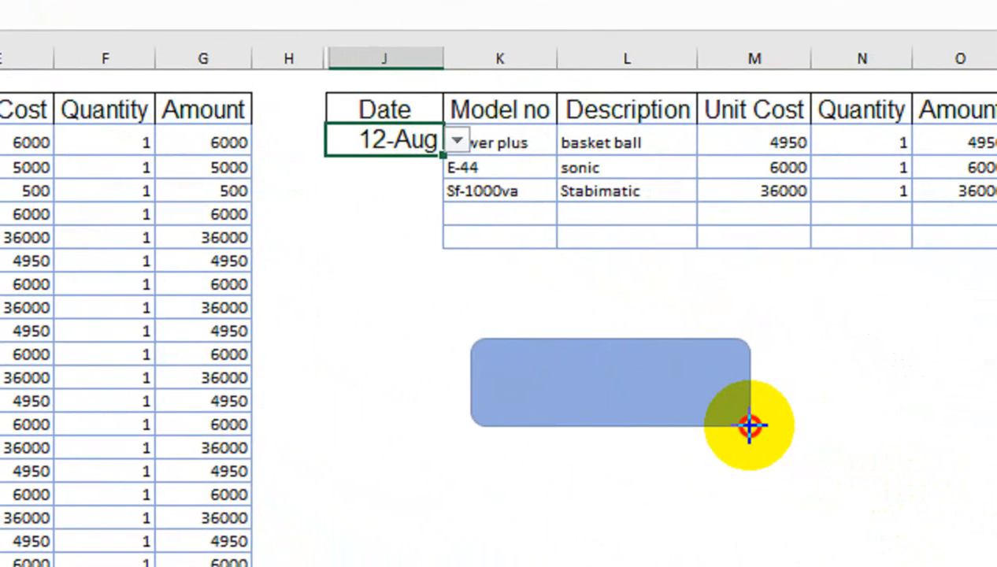
pyautogui.rightClick(748, 417)
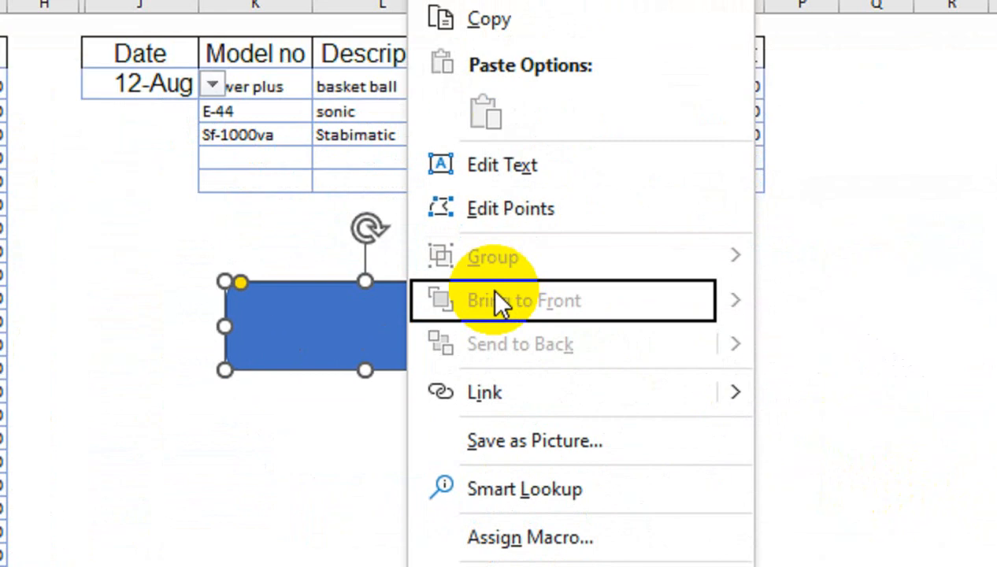
pyautogui.click(693, 276)
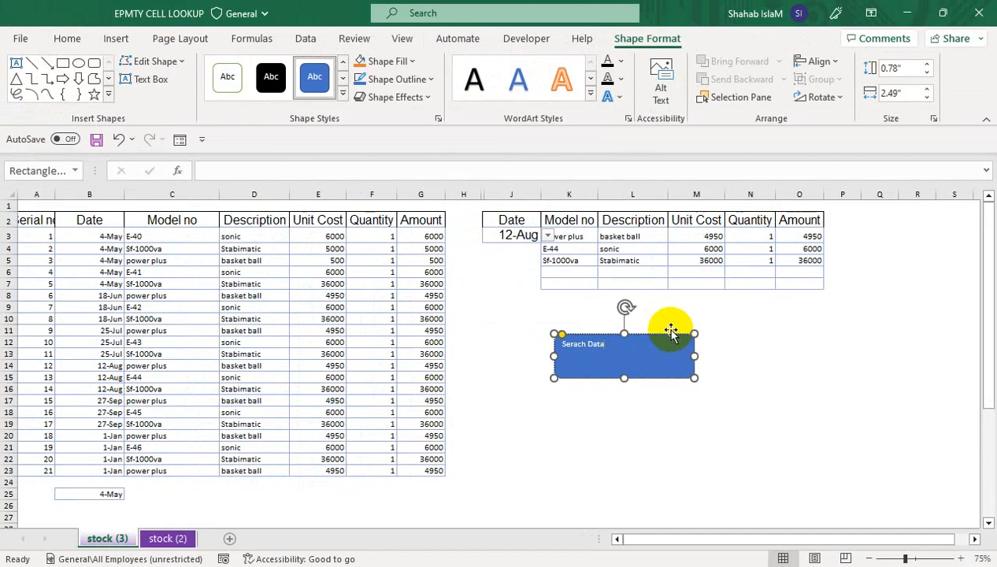
pyautogui.click(486, 280)
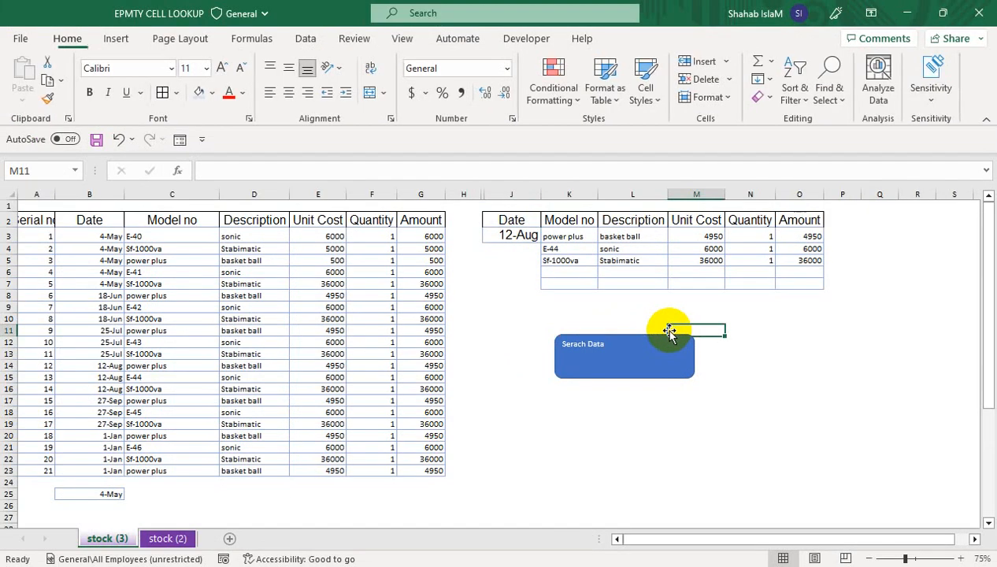
# - Apply the black gradient theme style from the fifth row of the shape styles to the "Serach Data" shape
pyautogui.click(647, 38)
pyautogui.click(272, 85)
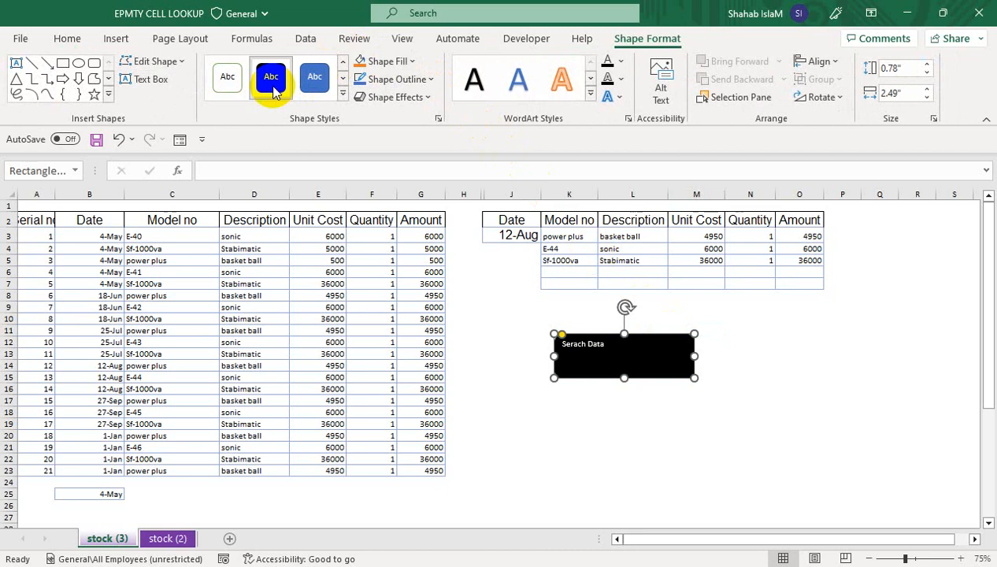
pyautogui.click(342, 96)
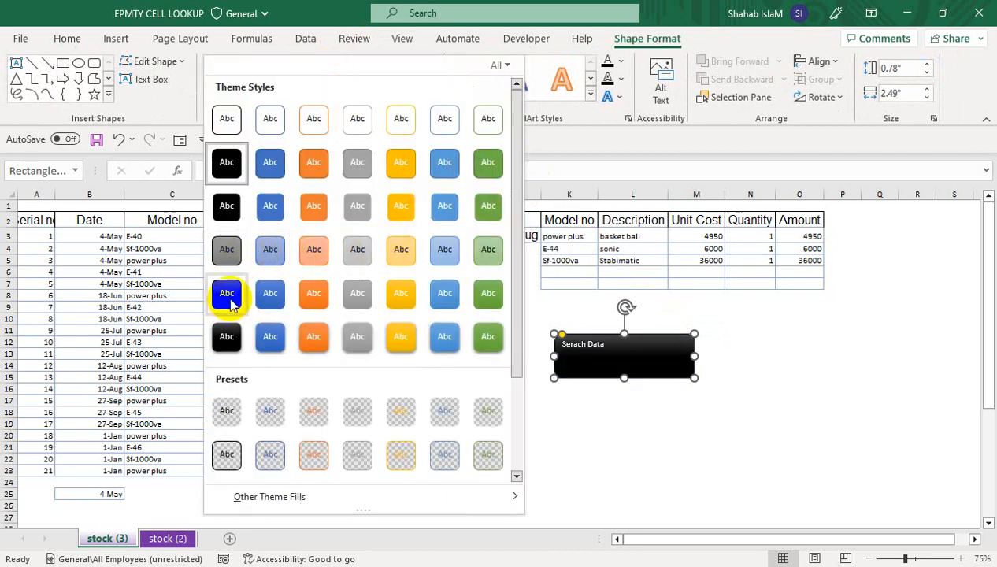
pyautogui.click(230, 289)
# - Center the "Serach Data" text horizontally and vertically in its shape, and make it 32 pt bold
pyautogui.click(68, 38)
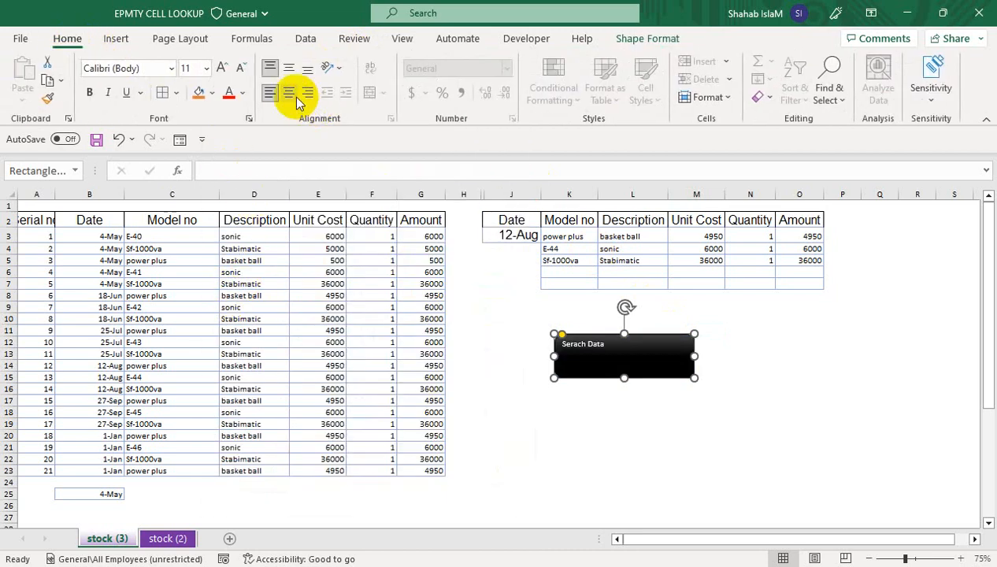
pyautogui.click(289, 69)
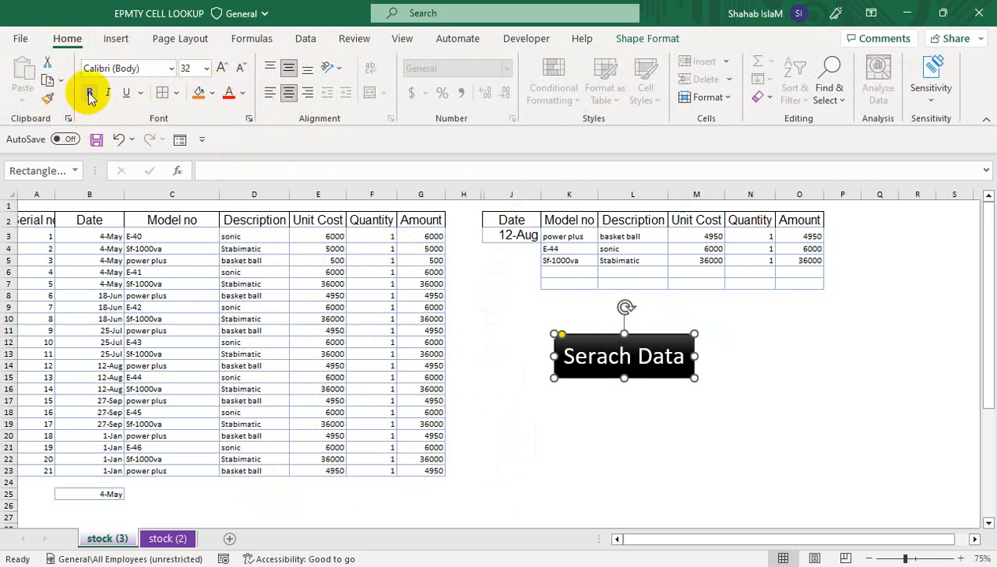
pyautogui.click(654, 304)
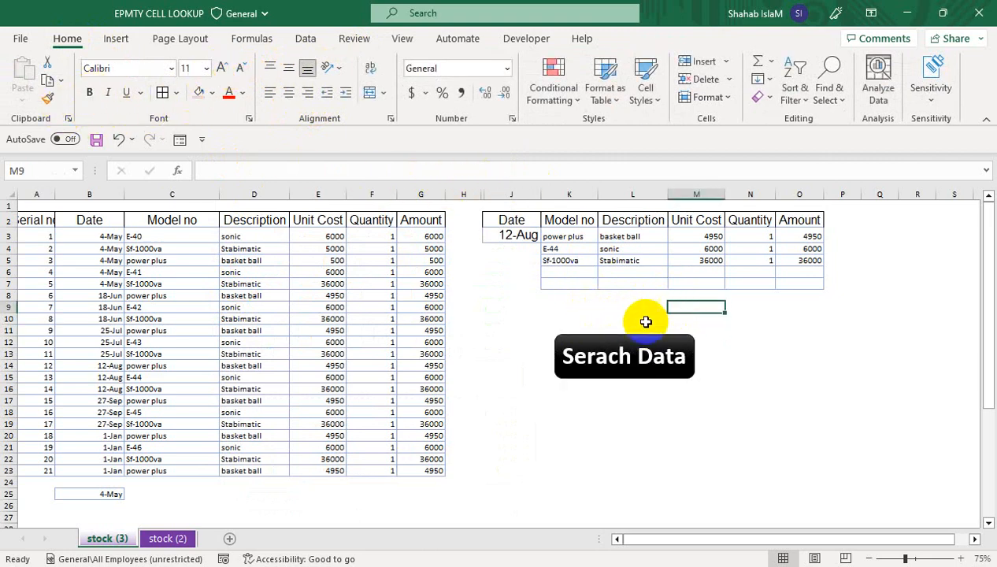
# - Assign Macro1 to the "Serach Data" shape and deselect it
pyautogui.click(630, 340)
pyautogui.rightClick(628, 337)
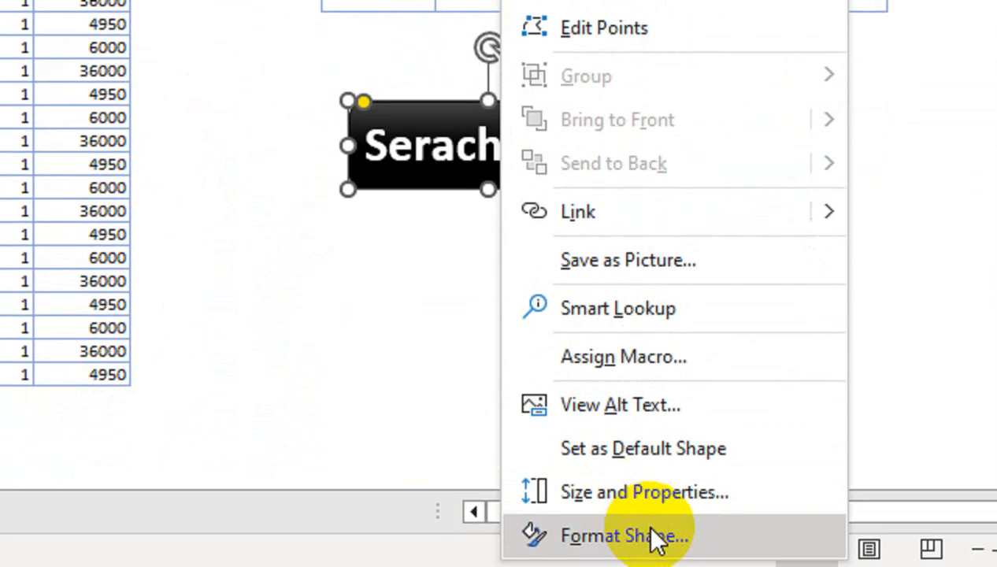
pyautogui.click(732, 526)
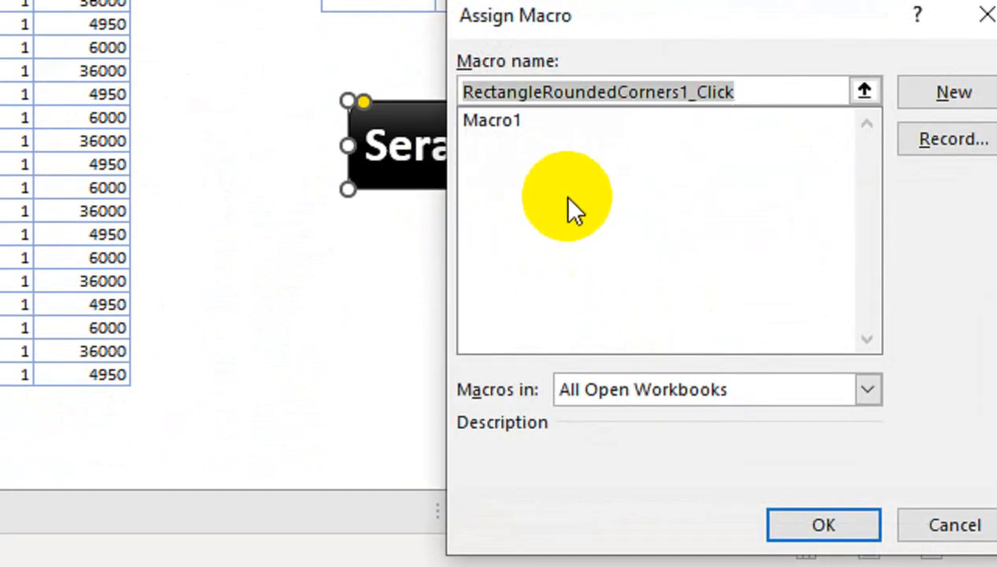
pyautogui.click(498, 123)
pyautogui.click(827, 524)
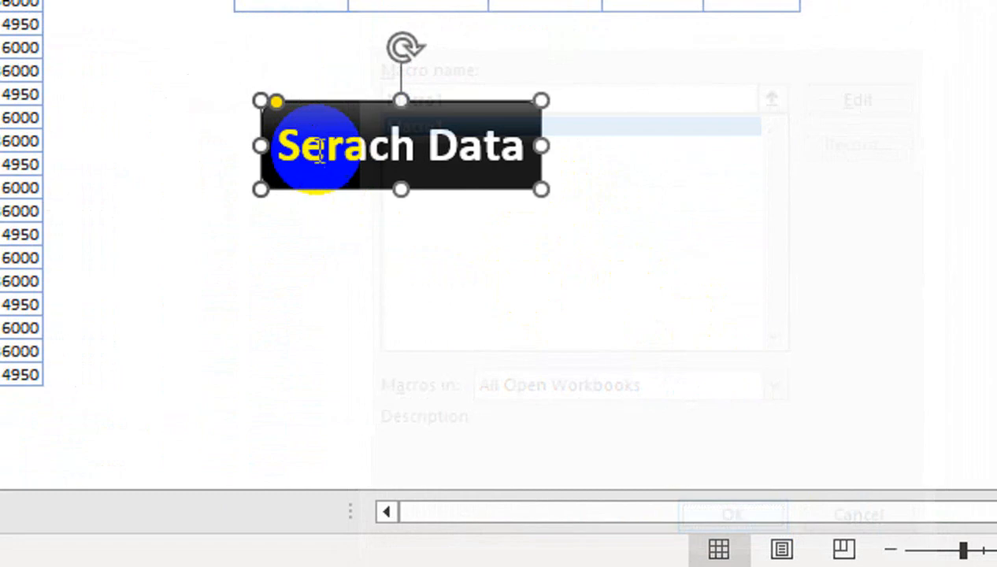
pyautogui.click(85, 24)
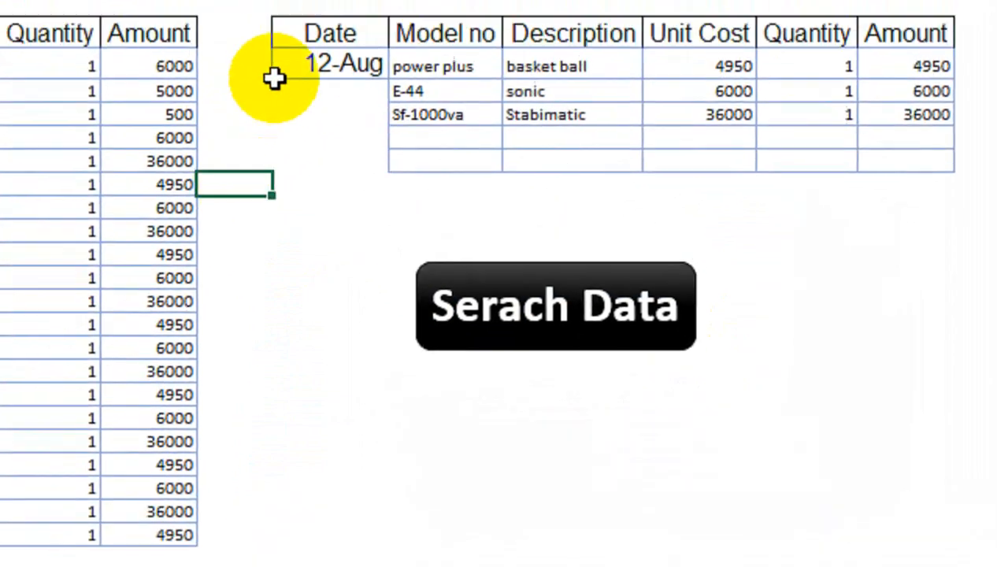
# - Choose 4-May as the lookup date in J3 and run the macro from the "Serach Data" shape
pyautogui.click(329, 162)
pyautogui.click(401, 162)
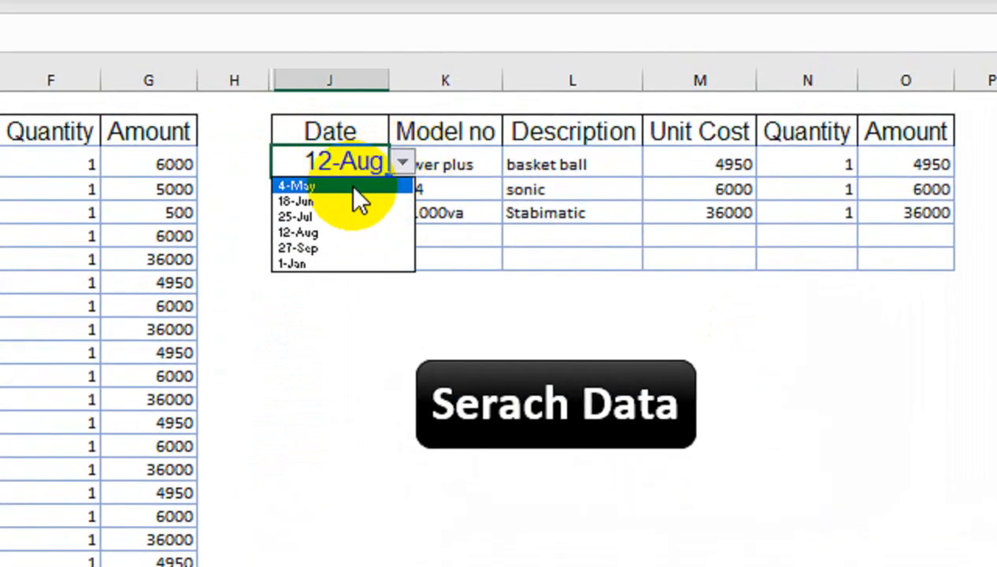
pyautogui.click(353, 187)
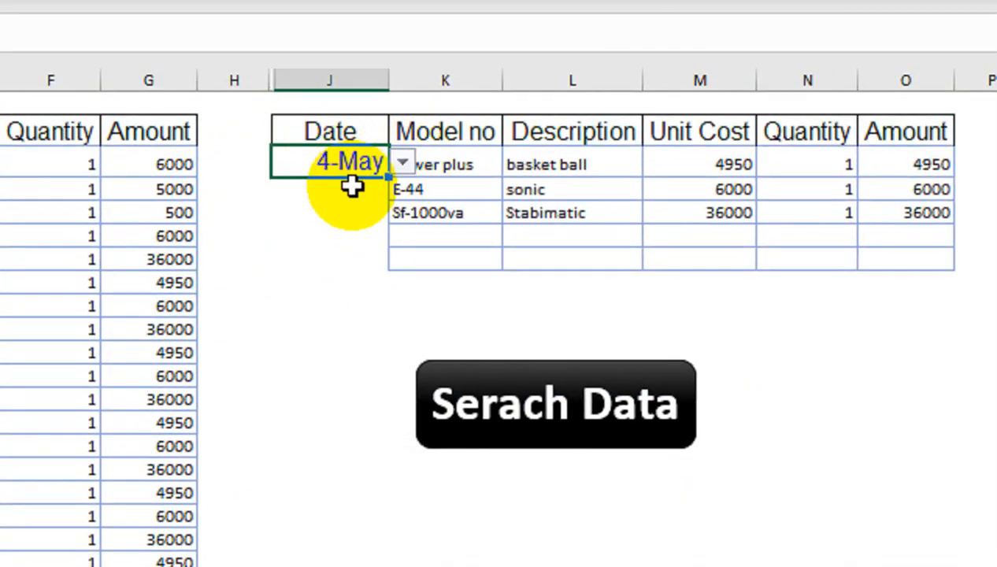
pyautogui.click(485, 433)
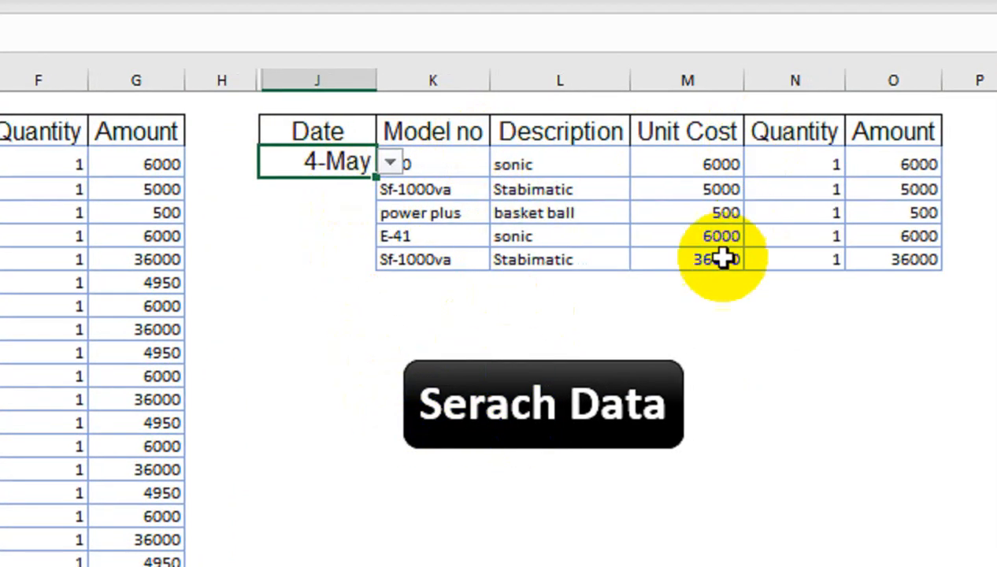
# - Try 25-Jul as the lookup date in J3, switch it to 1-Jan, and rerun the search macro
pyautogui.click(389, 158)
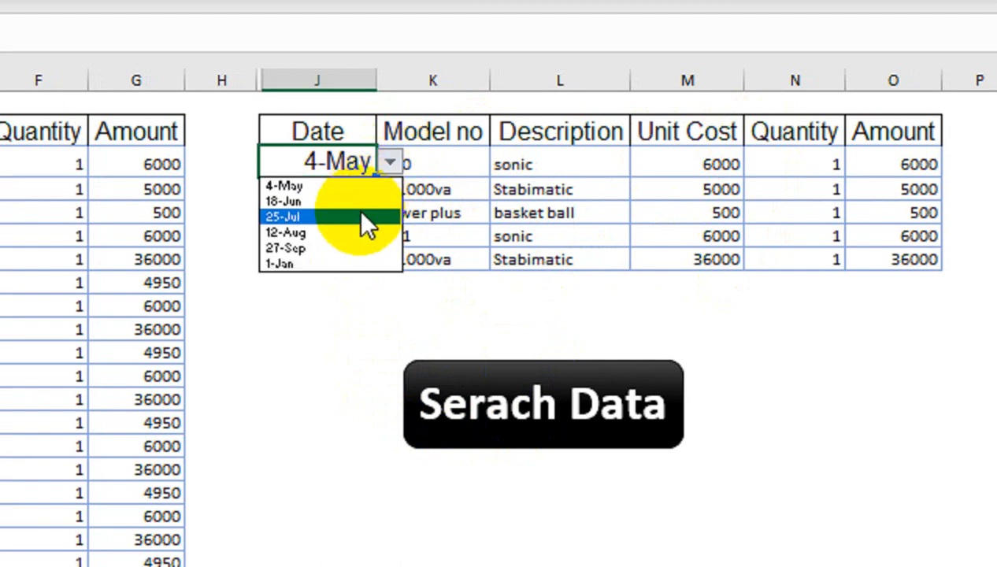
pyautogui.click(348, 218)
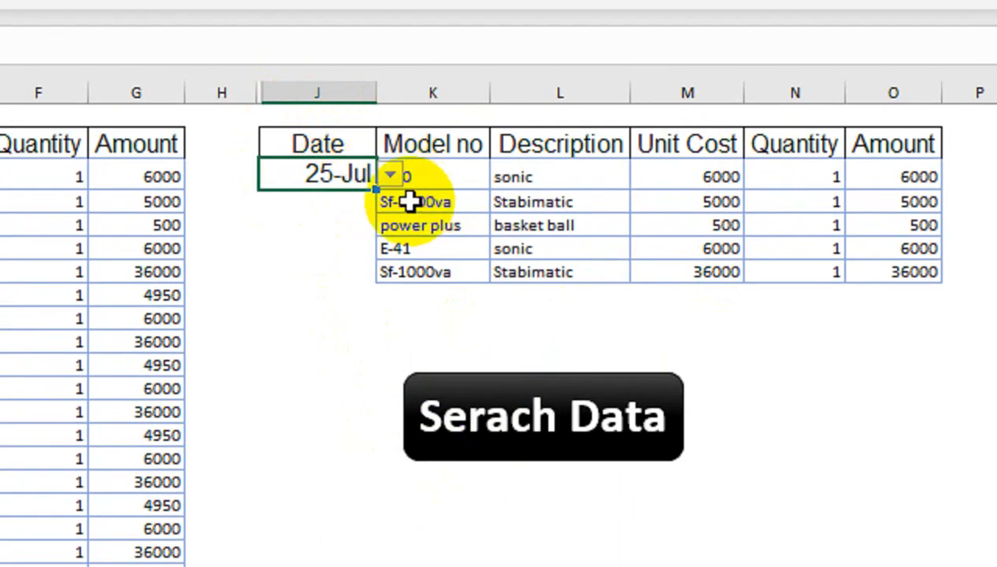
pyautogui.click(389, 161)
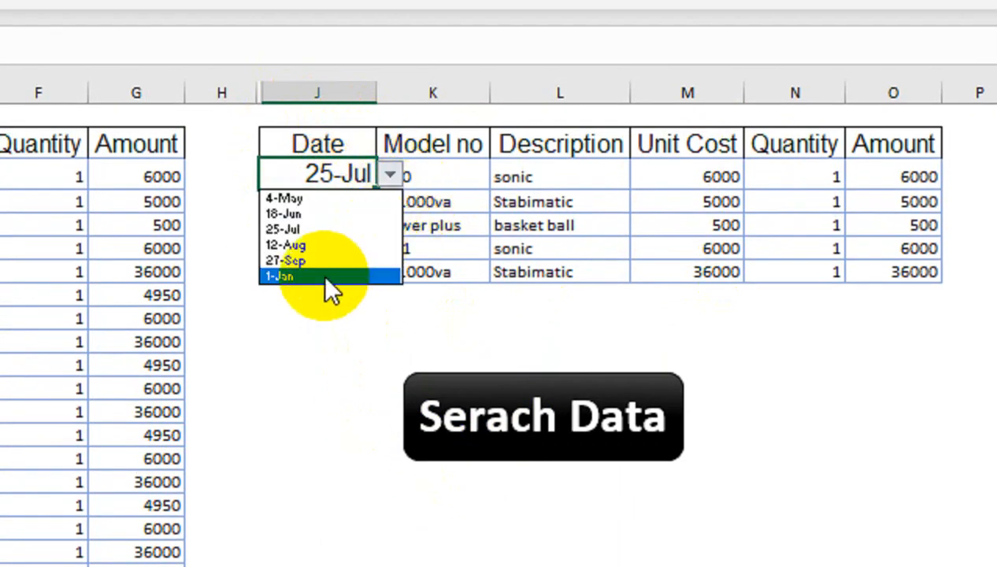
pyautogui.click(325, 276)
pyautogui.click(433, 433)
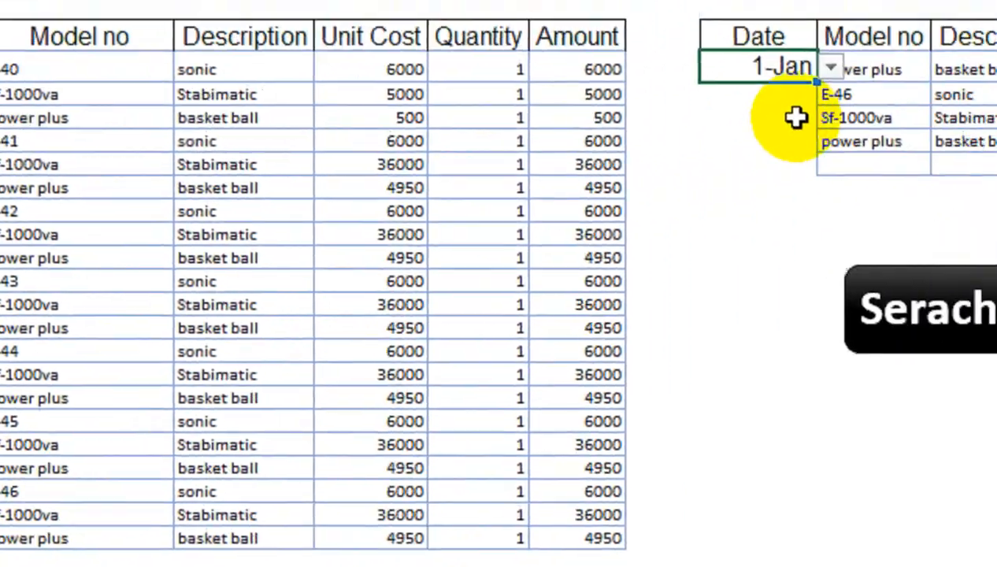
# - Choose 18-Jun as the lookup date in J3 and rerun the search macro
pyautogui.click(831, 67)
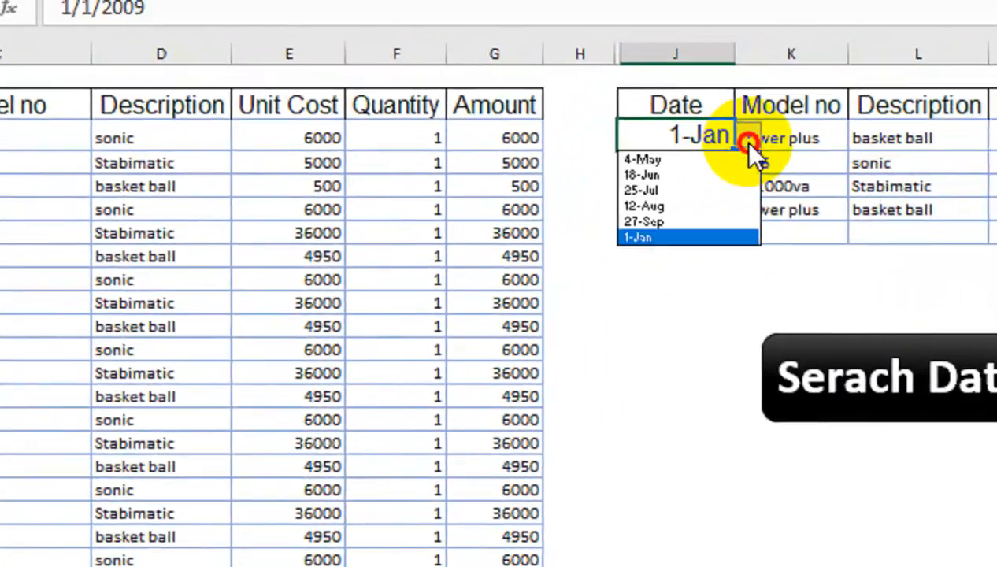
pyautogui.click(784, 104)
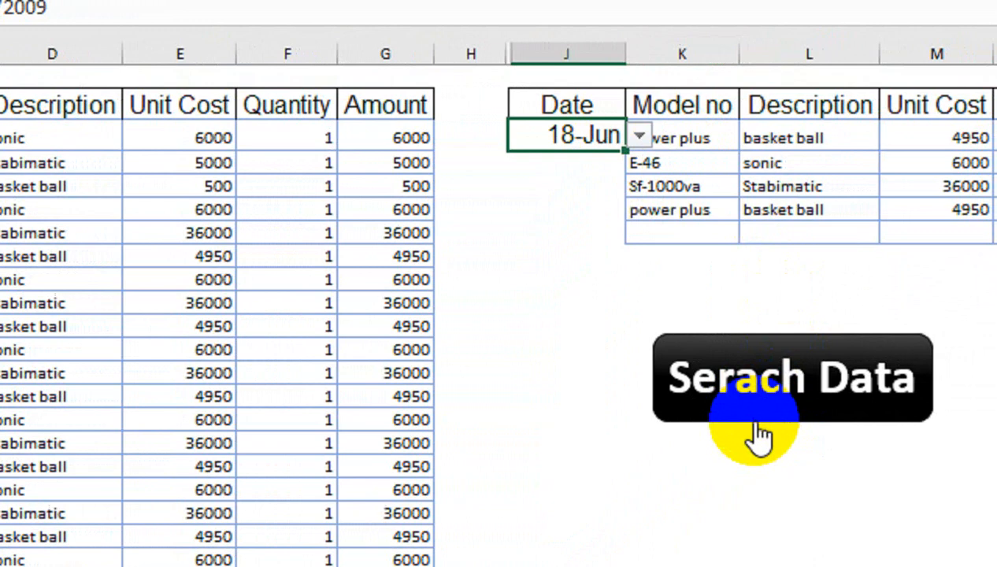
pyautogui.click(753, 400)
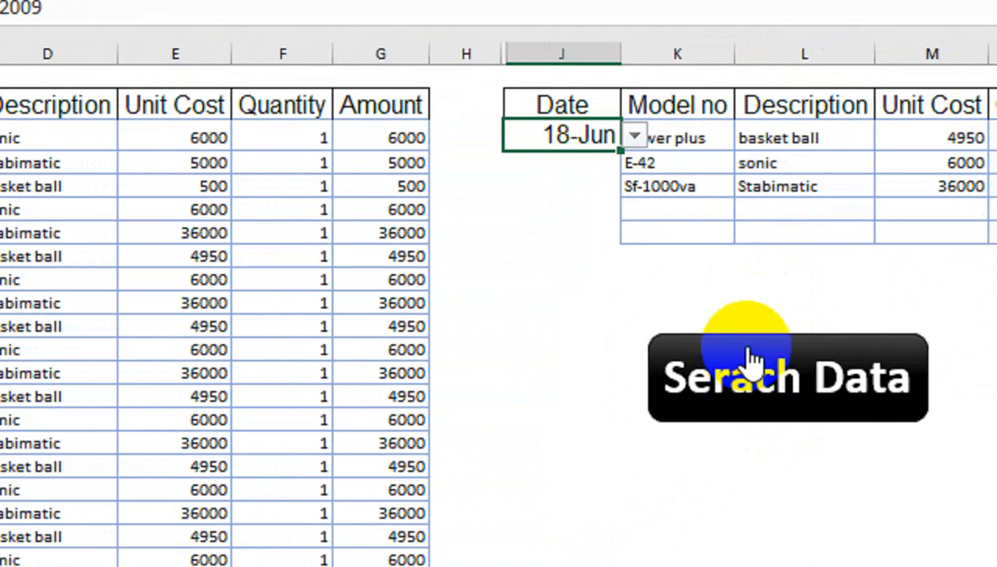
pyautogui.click(496, 252)
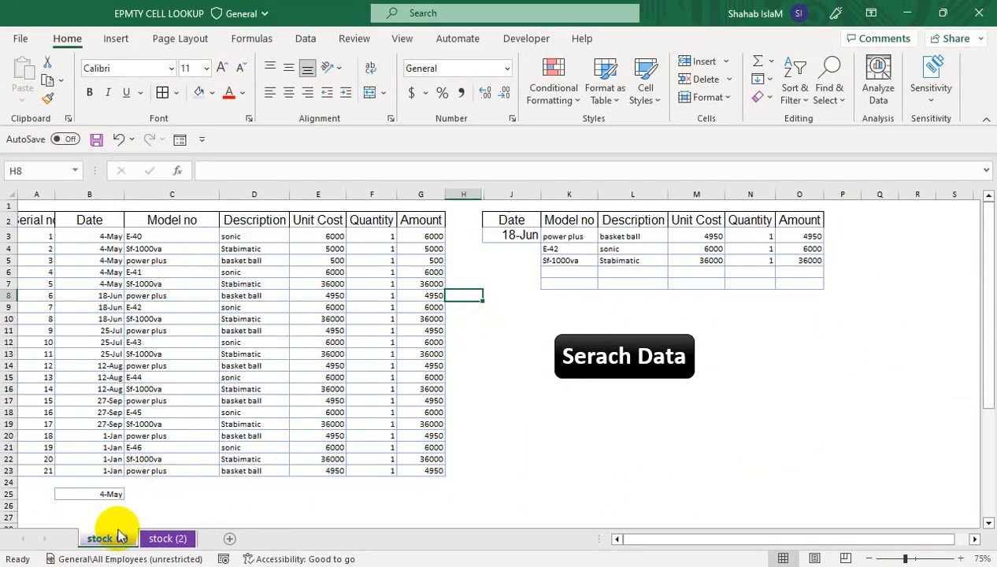
# - Create a copy of the stock (2) sheet in the same workbook, placed before stock (3)
pyautogui.click(167, 538)
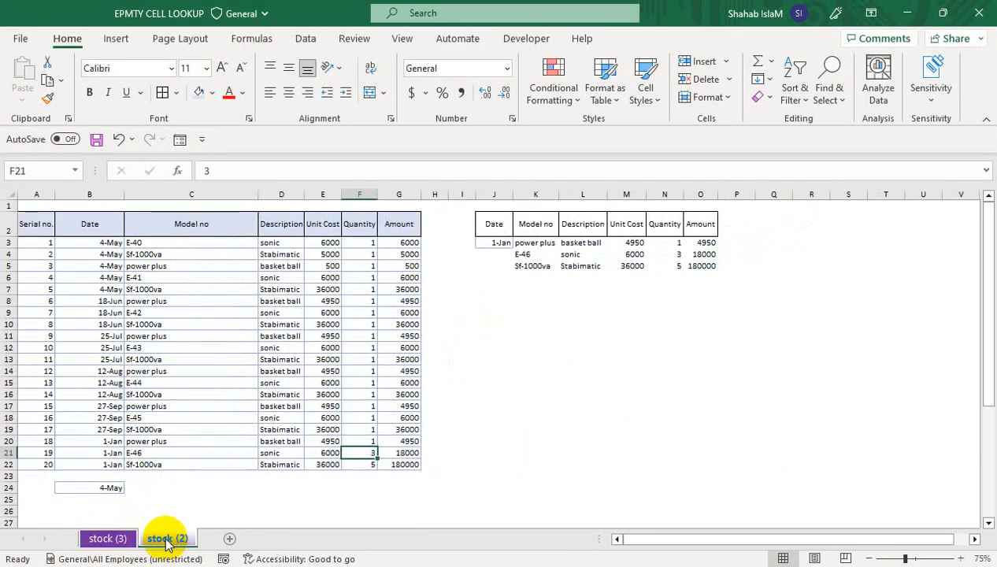
pyautogui.rightClick(166, 542)
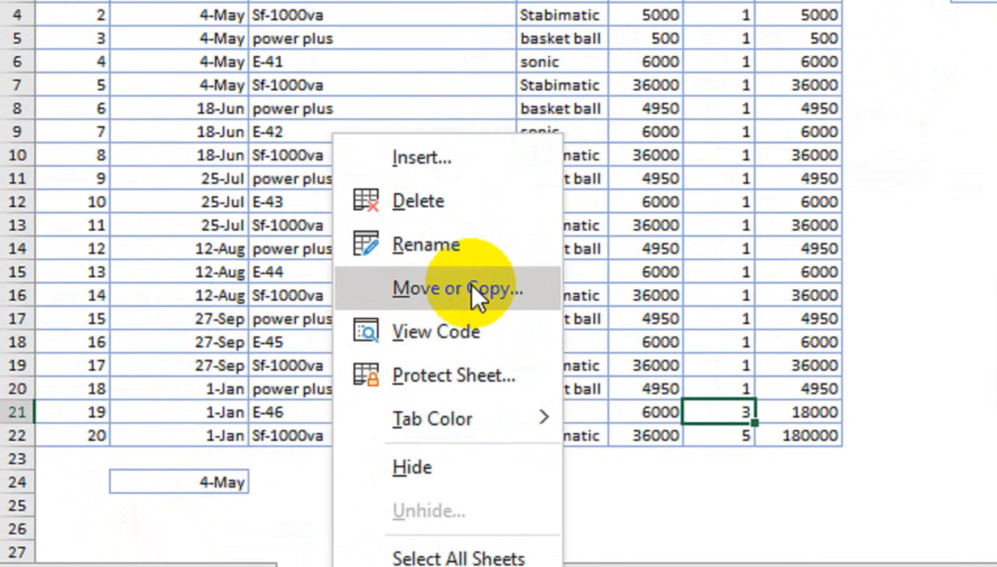
pyautogui.click(236, 392)
pyautogui.click(292, 426)
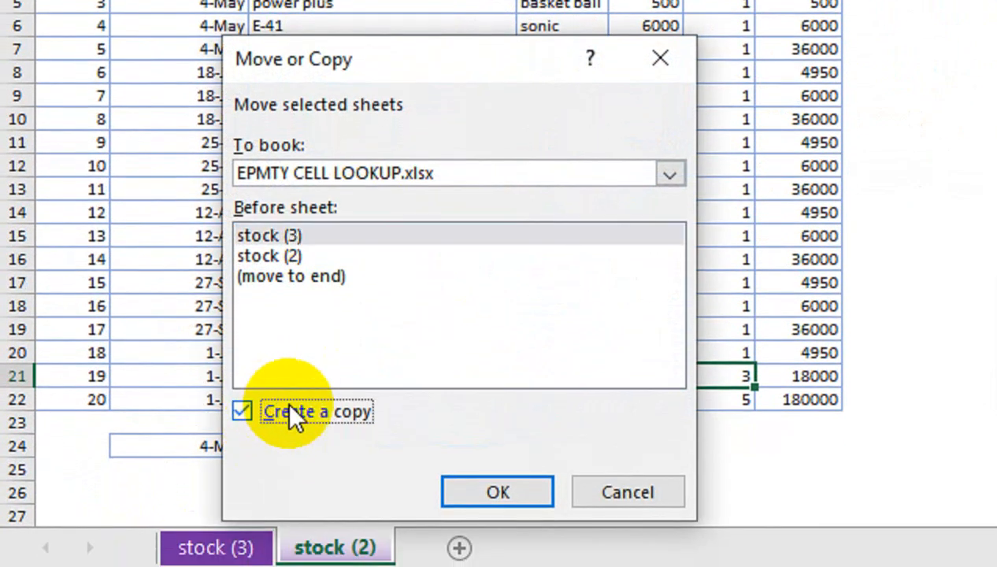
pyautogui.click(452, 507)
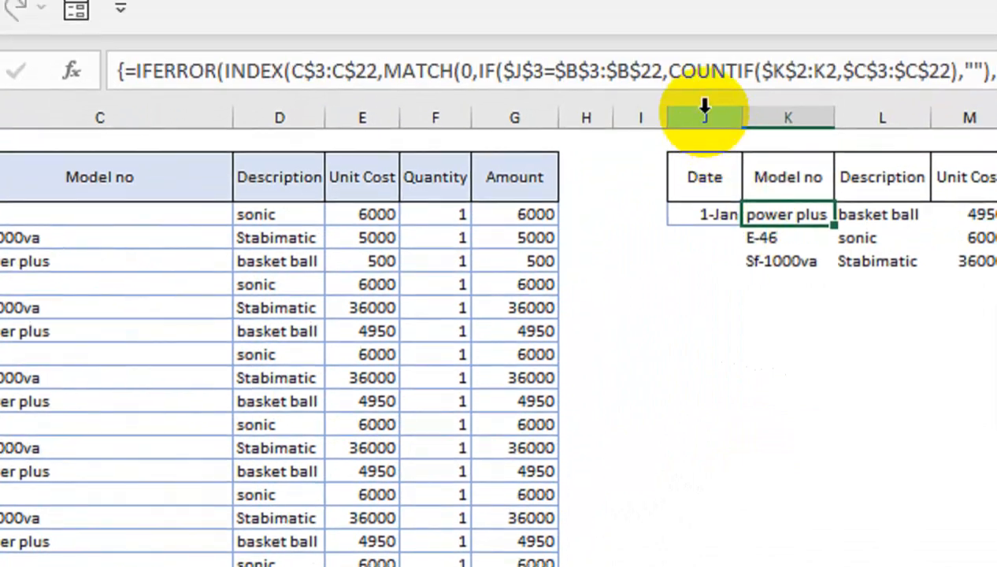
# - Clear all contents and formatting from the old lookup results beneath the Date to Amount headers in columns J to O
pyautogui.moveTo(746, 39); pyautogui.dragTo(996, 33)
pyautogui.rightClick(729, 154)
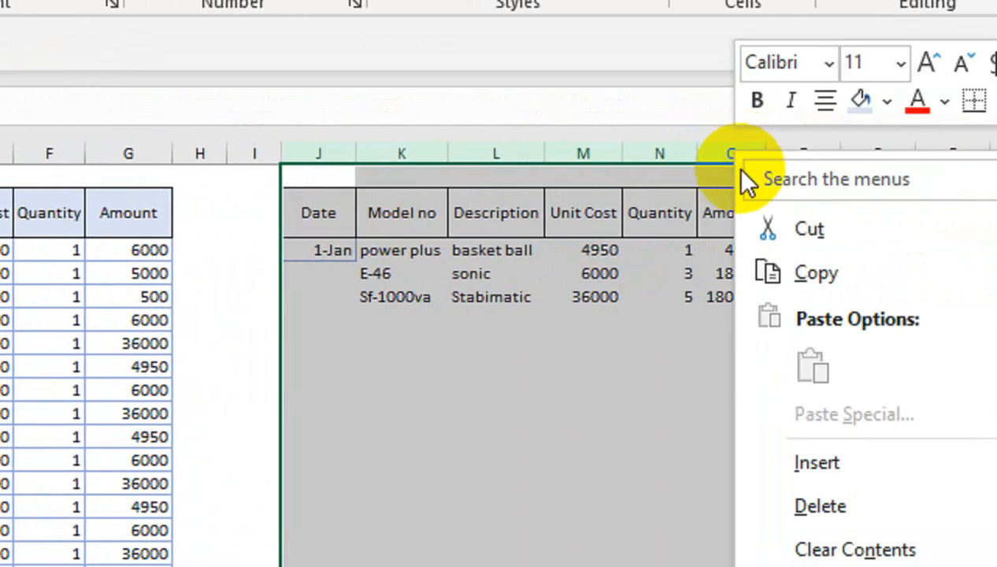
pyautogui.click(441, 379)
pyautogui.click(307, 246)
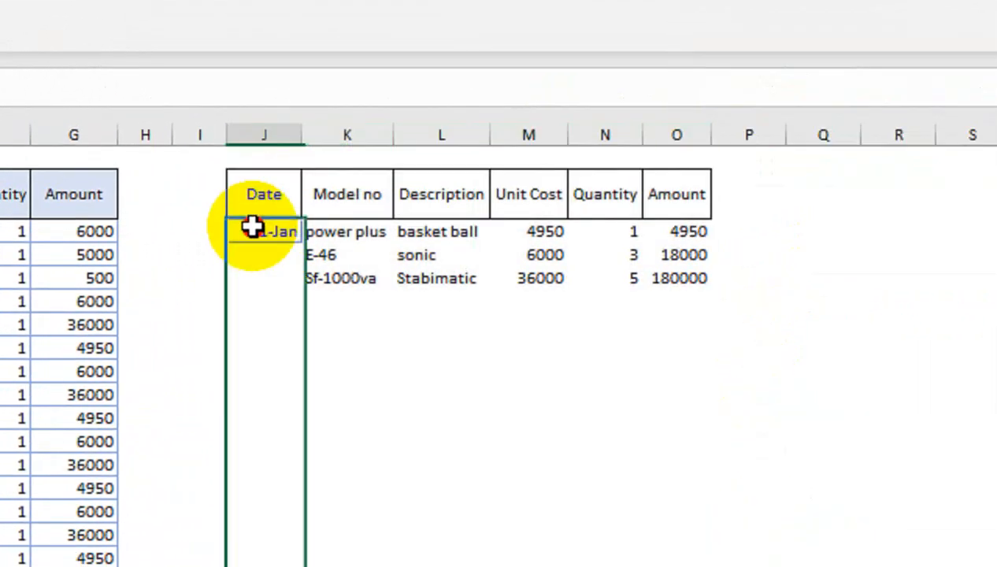
pyautogui.moveTo(252, 227); pyautogui.dragTo(643, 540)
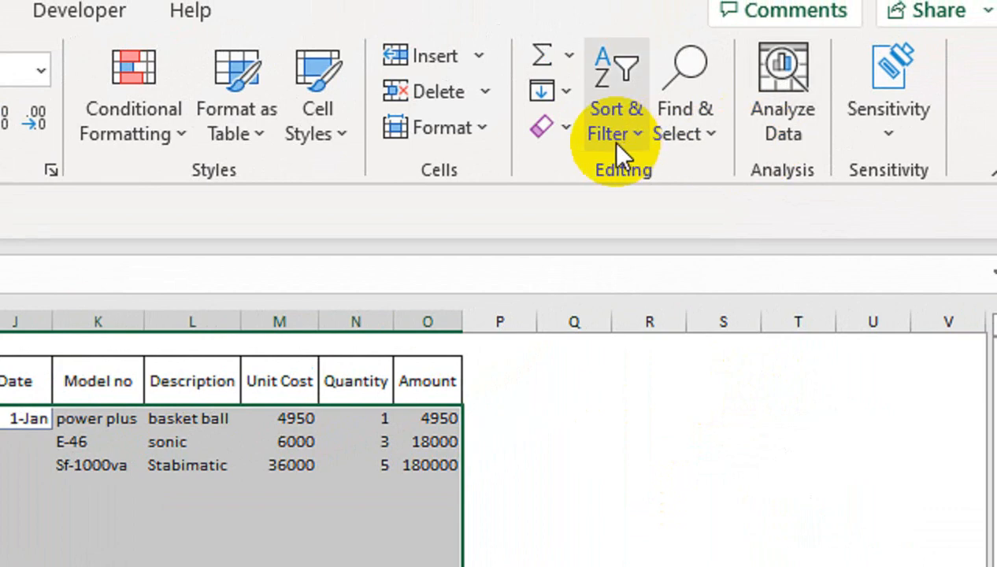
pyautogui.click(797, 0)
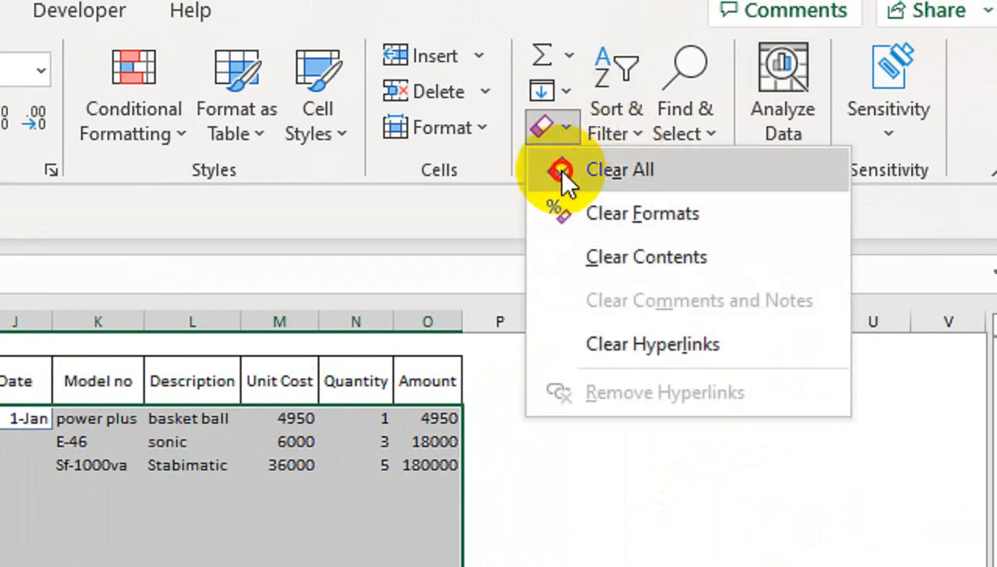
pyautogui.click(556, 168)
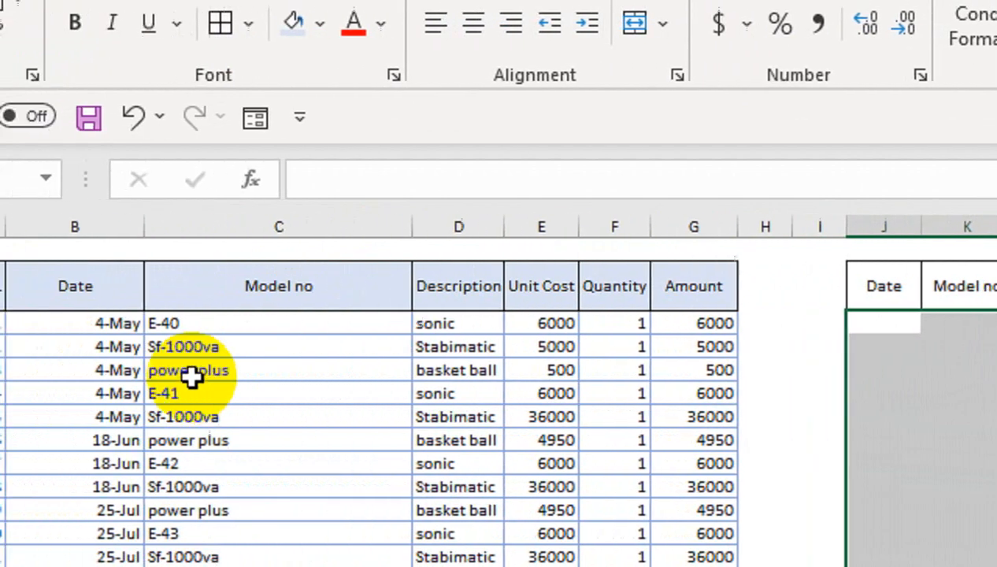
# - Delete the repeated dates in column B, keeping only the first date of each group down to row 22
pyautogui.moveTo(213, 344); pyautogui.dragTo(214, 408)
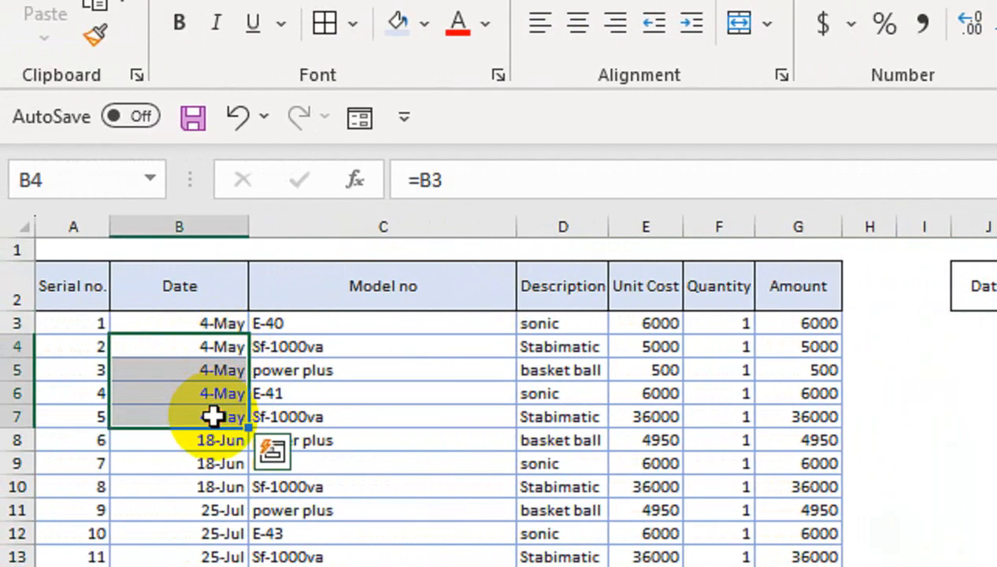
pyautogui.press('Delete')
pyautogui.moveTo(223, 469); pyautogui.dragTo(228, 538)
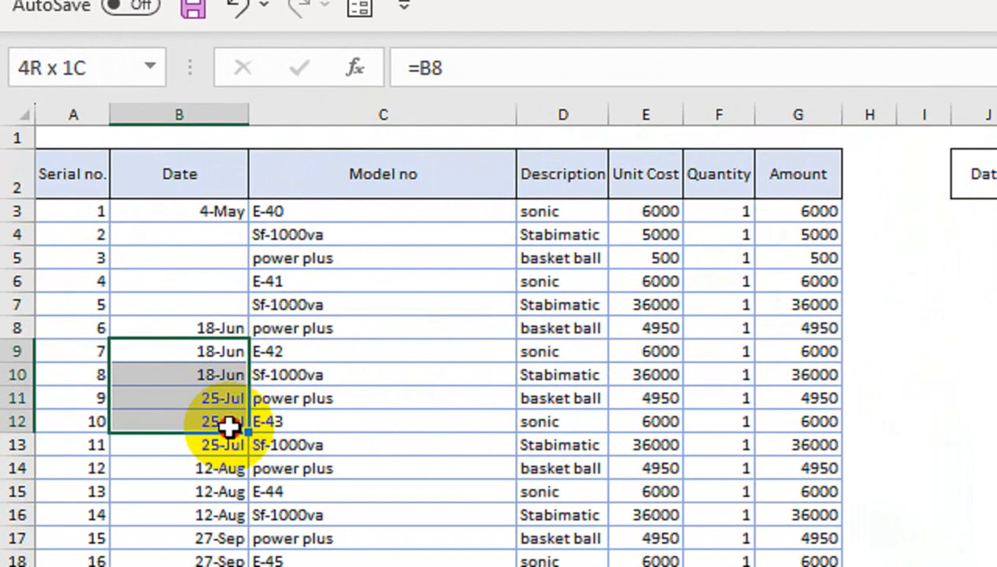
pyautogui.moveTo(221, 350); pyautogui.dragTo(223, 373)
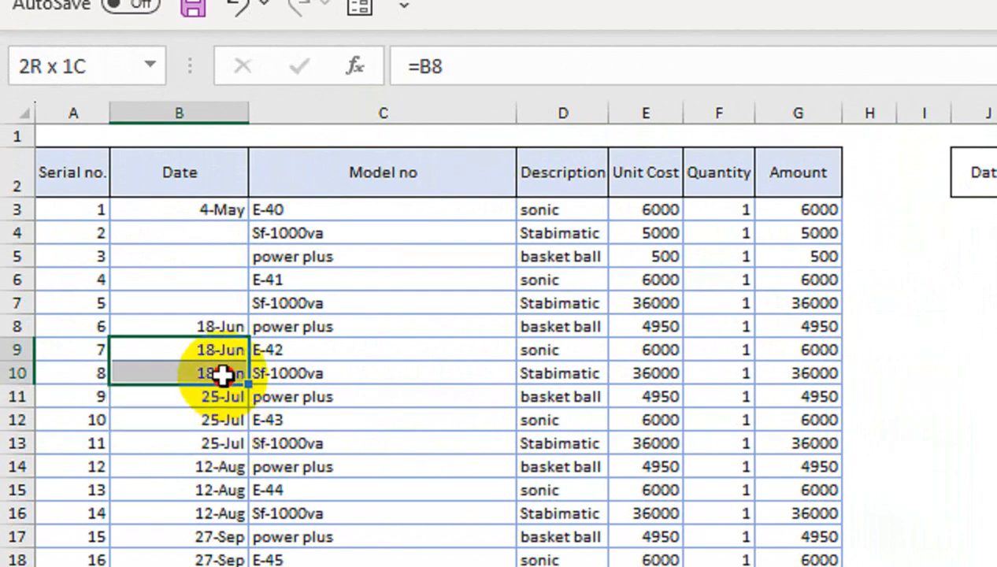
pyautogui.press('Delete')
pyautogui.moveTo(222, 414); pyautogui.dragTo(227, 486)
pyautogui.press('Delete')
pyautogui.press('Delete')
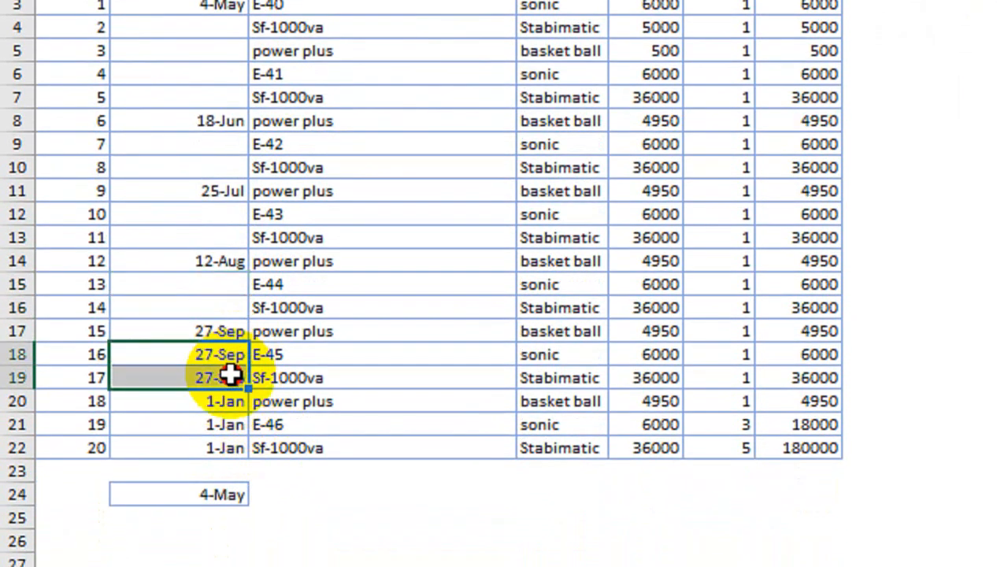
pyautogui.press('Delete')
pyautogui.moveTo(223, 425); pyautogui.dragTo(222, 445)
pyautogui.press('Delete')
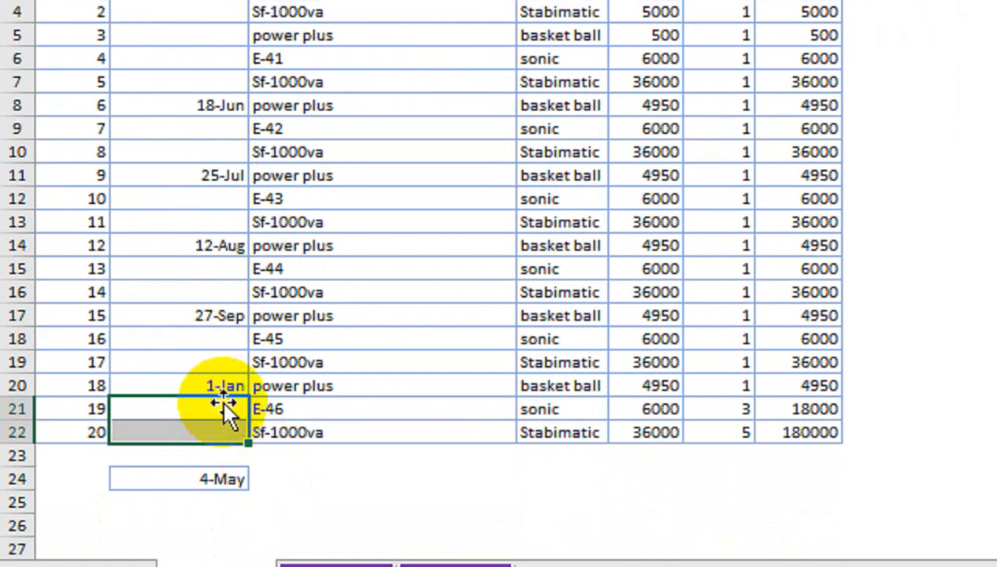
# - Clear all contents and formatting from the cells in columns K to P beneath the lookup headers
pyautogui.moveTo(929, 292); pyautogui.dragTo(759, 418)
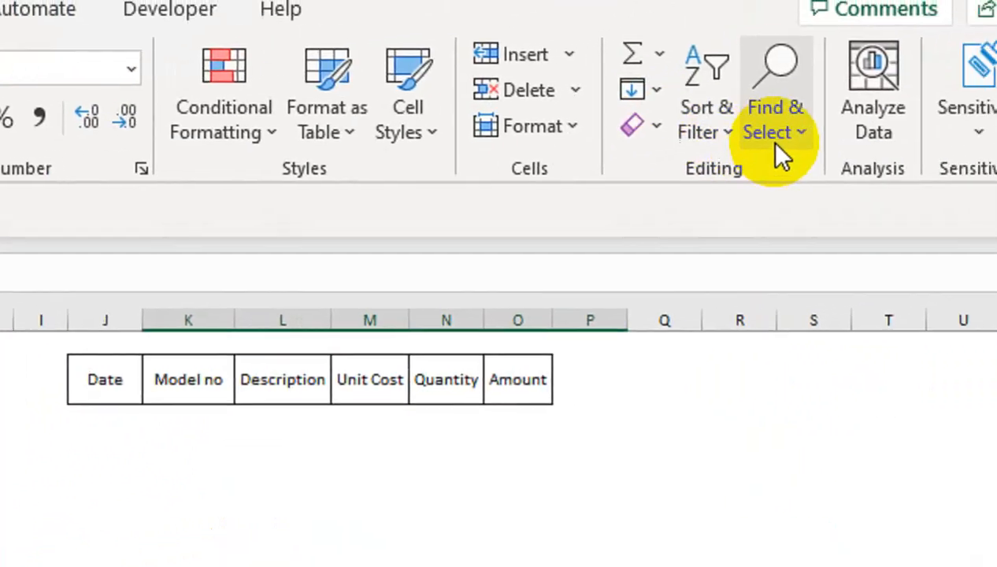
pyautogui.click(644, 135)
pyautogui.click(669, 162)
# - Examine the rows of the stock table that carry a date, from 4-May through 1-Jan, across columns B to G
pyautogui.click(170, 292)
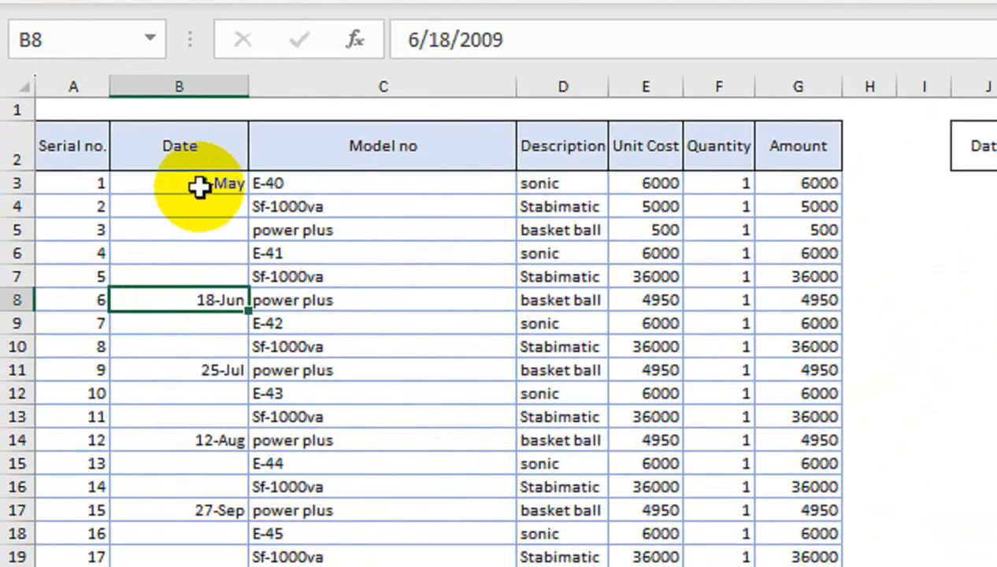
pyautogui.moveTo(199, 187); pyautogui.dragTo(761, 180)
pyautogui.moveTo(181, 300); pyautogui.dragTo(760, 276)
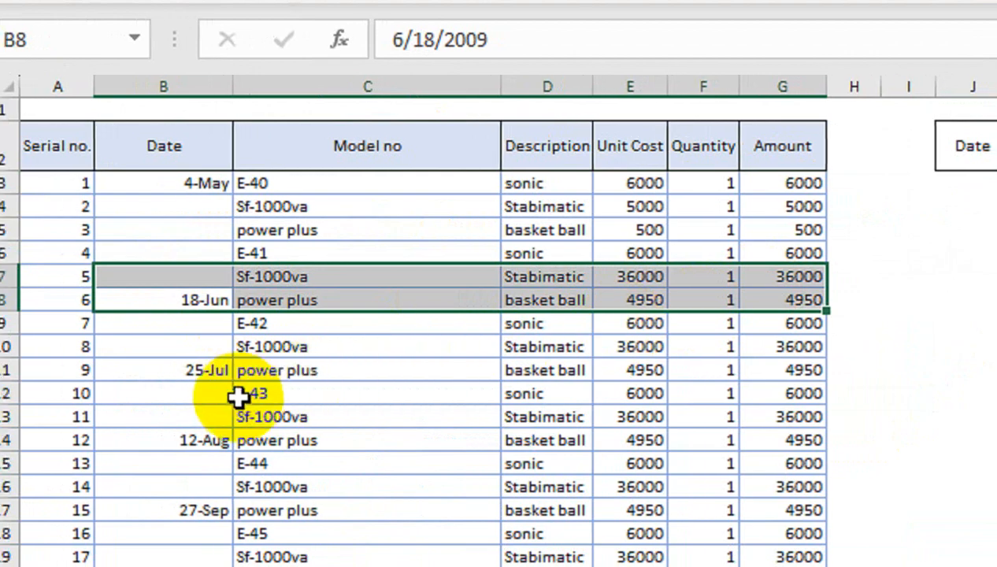
pyautogui.moveTo(209, 370); pyautogui.dragTo(748, 370)
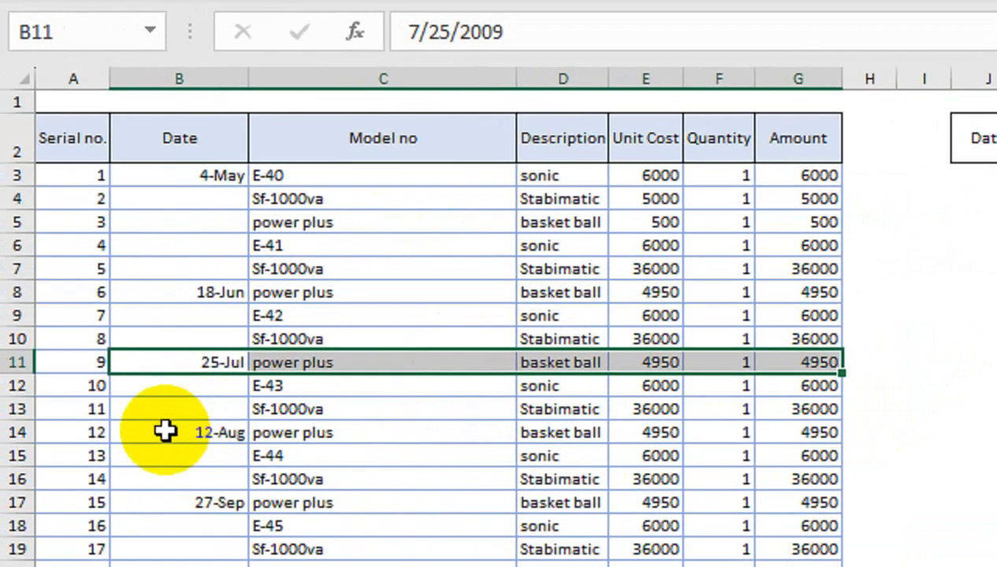
pyautogui.moveTo(173, 440); pyautogui.dragTo(760, 425)
pyautogui.moveTo(181, 494); pyautogui.dragTo(787, 494)
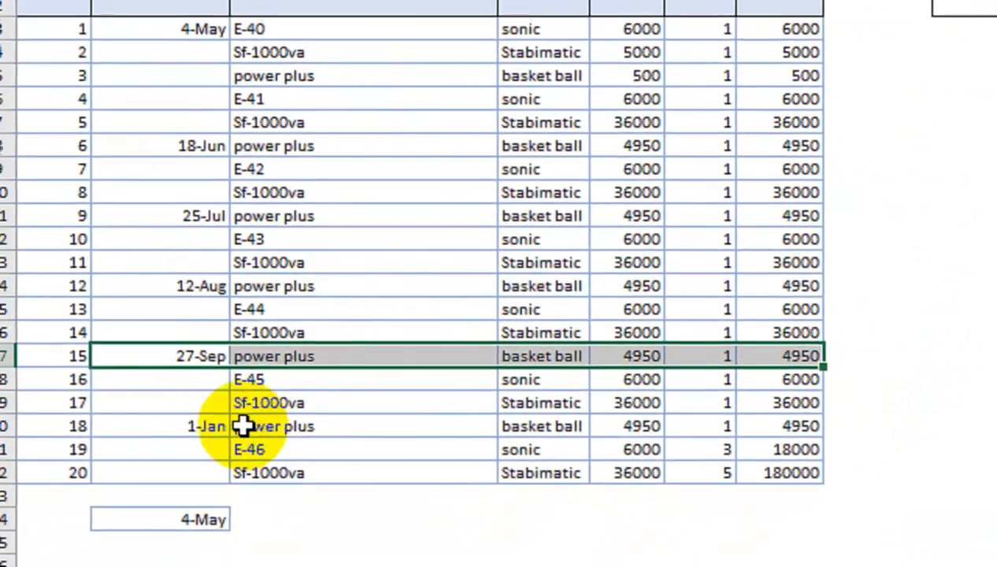
pyautogui.moveTo(169, 485); pyautogui.dragTo(700, 491)
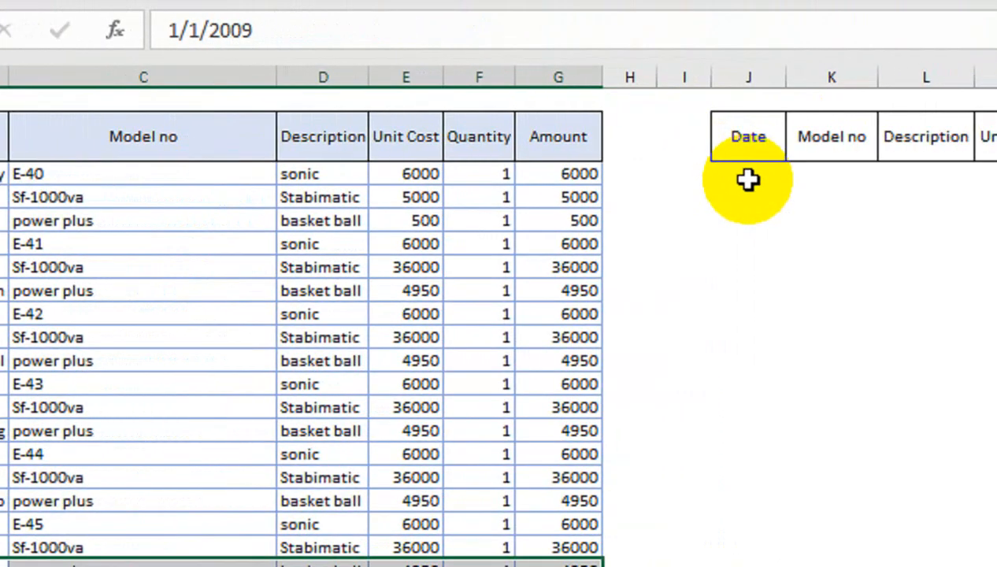
# - Clear all contents and formatting from the Date to Amount header cells J2:O2
pyautogui.click(987, 91)
pyautogui.moveTo(746, 151)
pyautogui.mouseDown()
pyautogui.moveTo(857, 160)
pyautogui.moveTo(759, 160)
pyautogui.mouseUp()
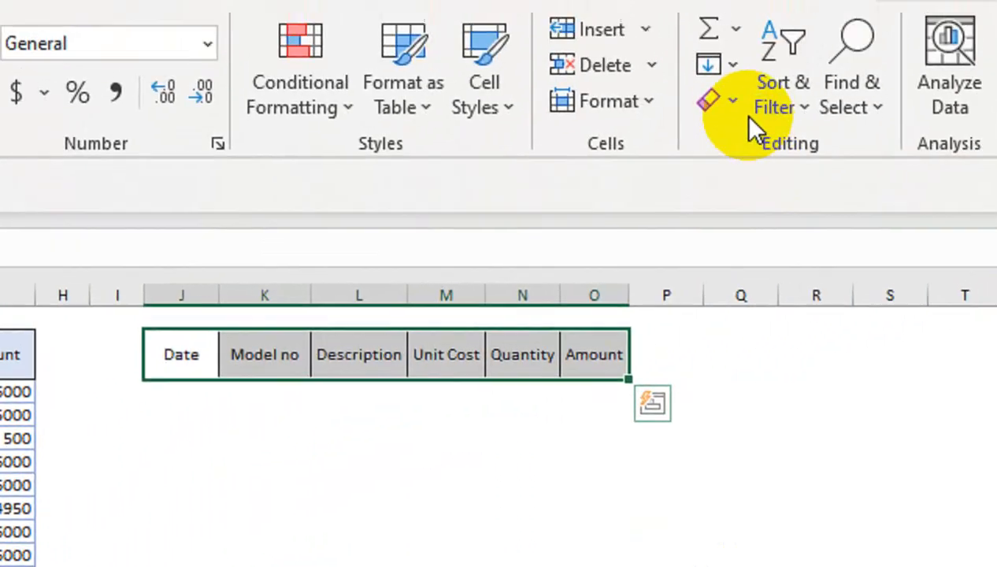
pyautogui.click(716, 103)
pyautogui.click(738, 177)
pyautogui.click(153, 496)
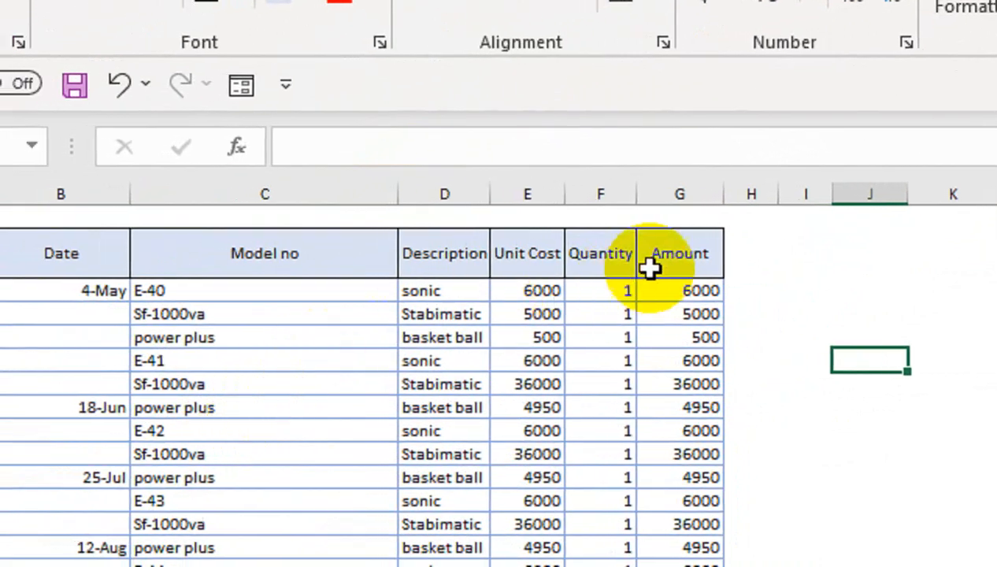
# - Widen column I and enter =FILTER(B2:G22,(B2:B22<>"")) in I2 to return only the rows with a date
pyautogui.click(828, 252)
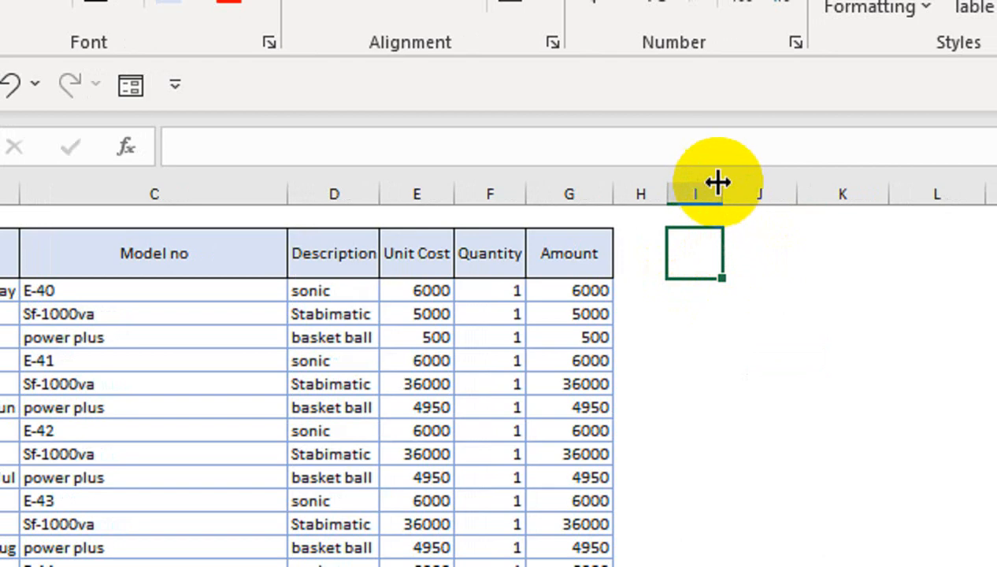
pyautogui.moveTo(718, 183); pyautogui.dragTo(771, 192)
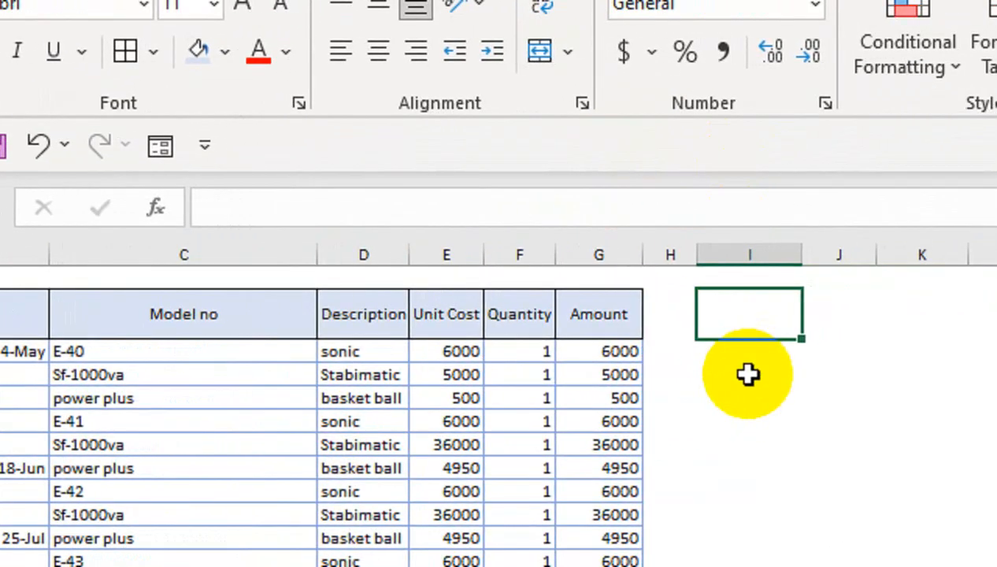
pyautogui.write('=ilt')
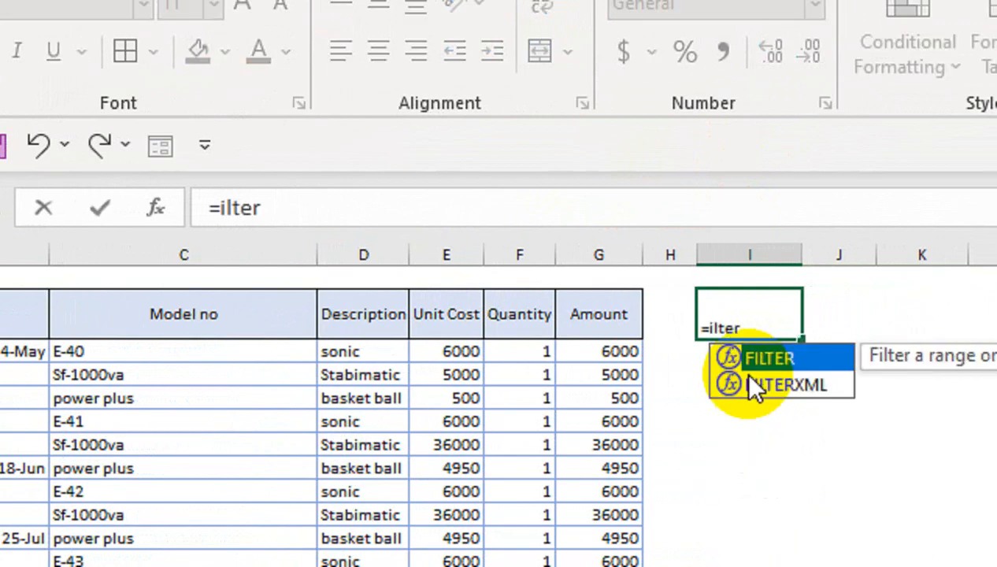
pyautogui.write('er')
pyautogui.press('Tab')
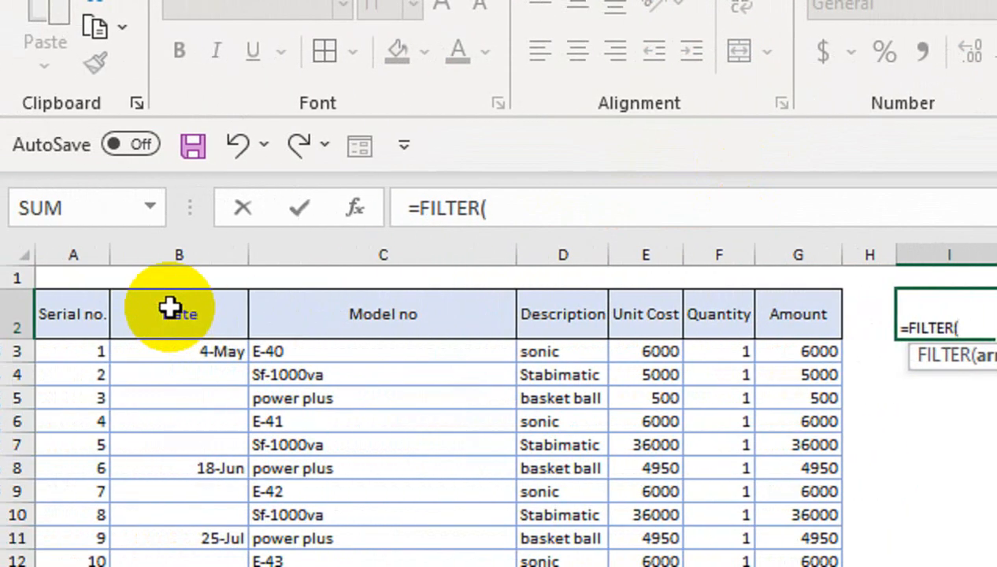
pyautogui.moveTo(171, 307); pyautogui.dragTo(787, 566)
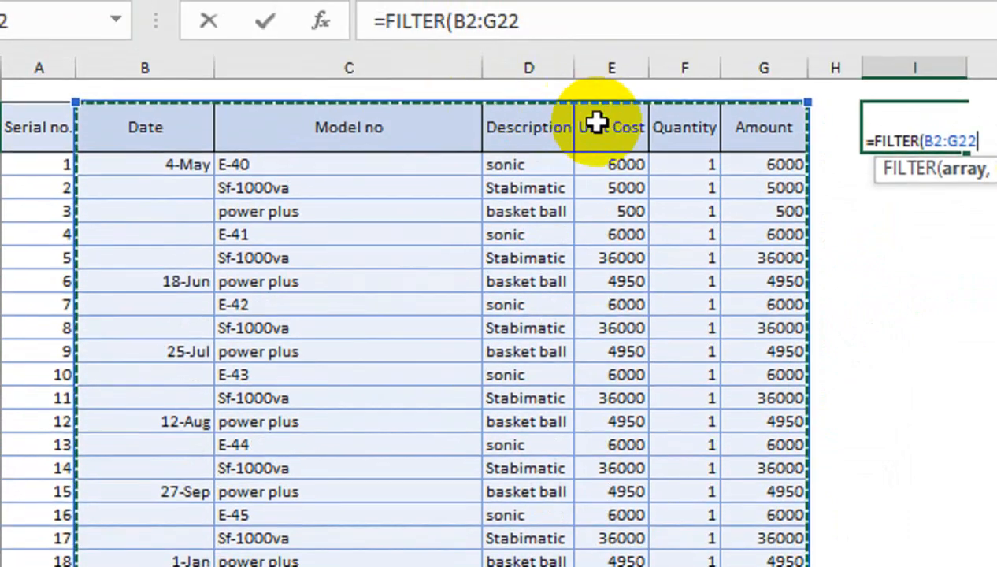
pyautogui.write(',(')
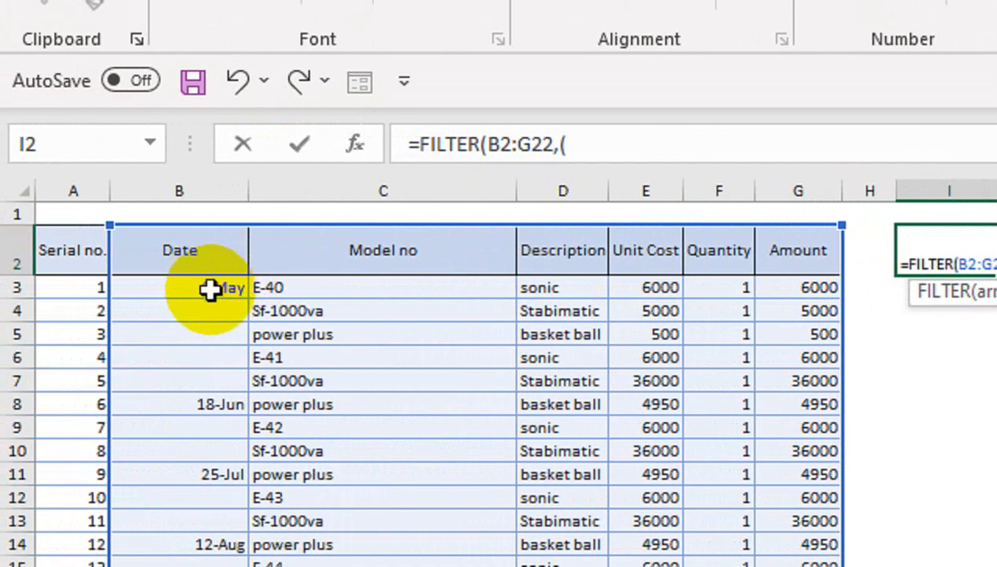
pyautogui.moveTo(216, 251); pyautogui.dragTo(237, 566)
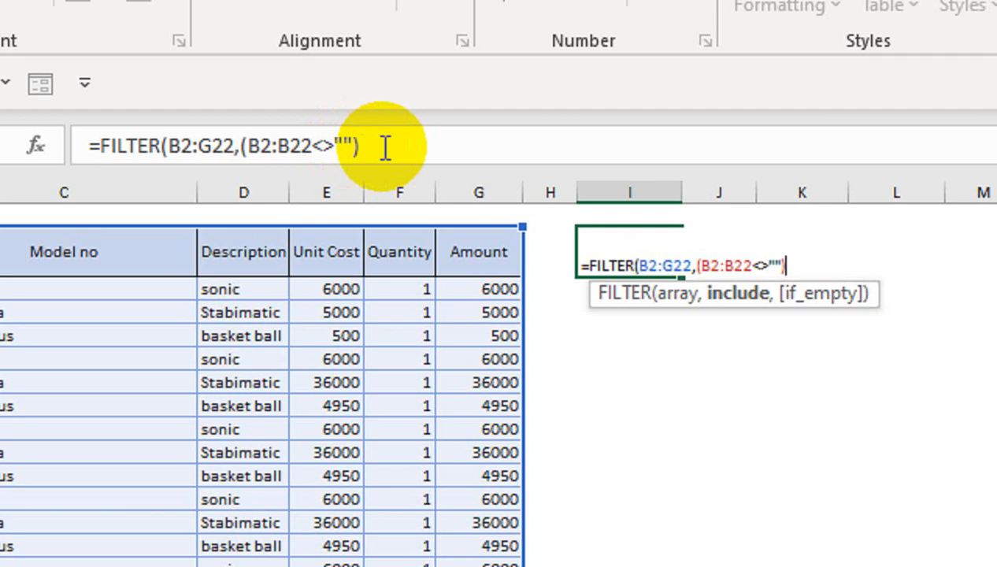
pyautogui.write(')')
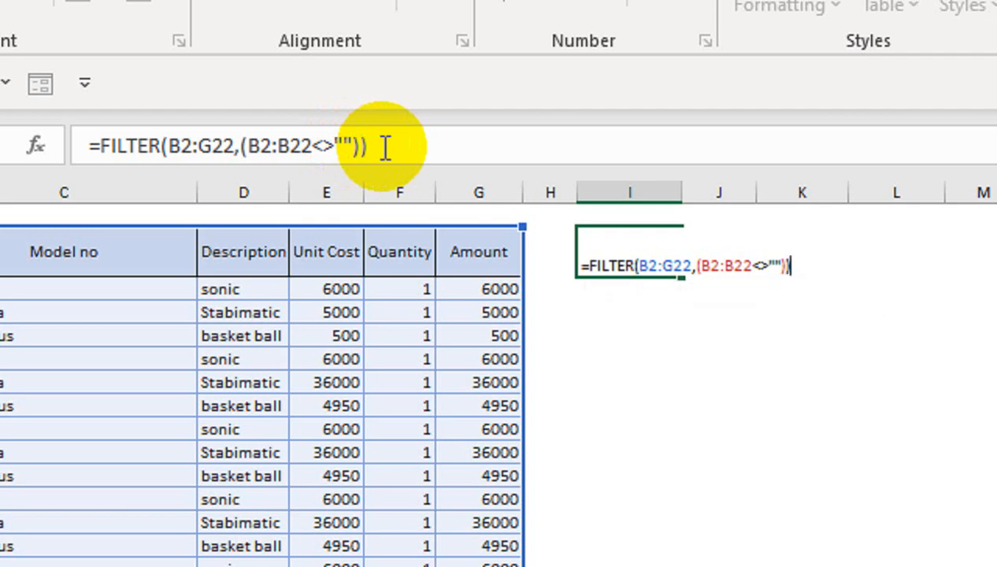
pyautogui.press('Return')
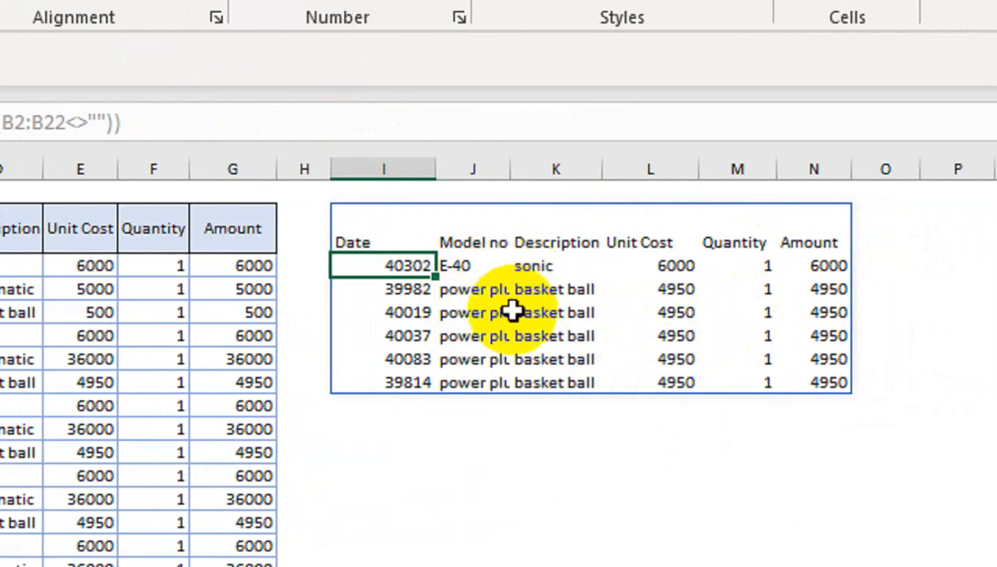
# - Auto-fit column J to its contents and copy the date format of B3 onto the filtered dates in I3:I8
pyautogui.doubleClick(510, 169)
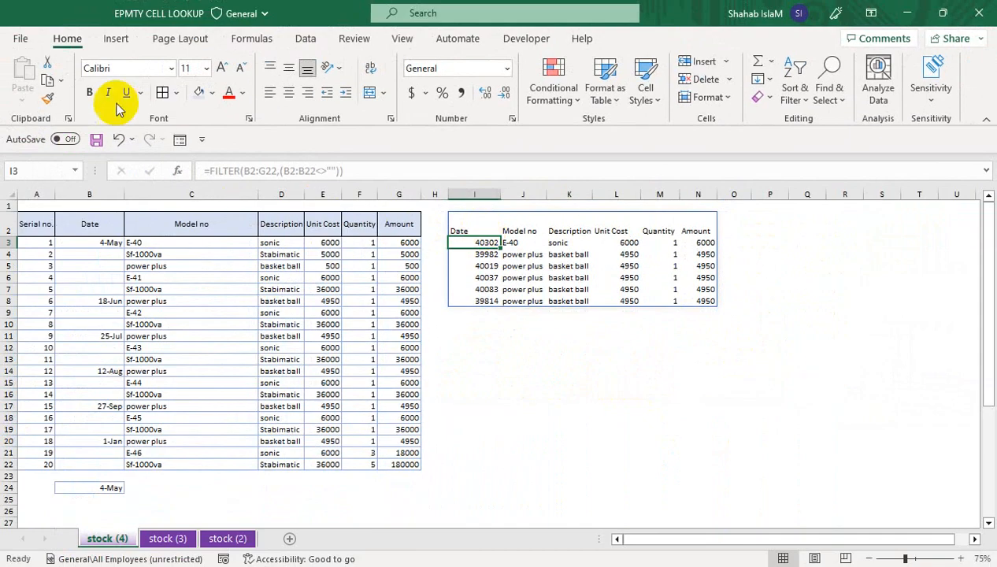
pyautogui.click(109, 242)
pyautogui.click(47, 98)
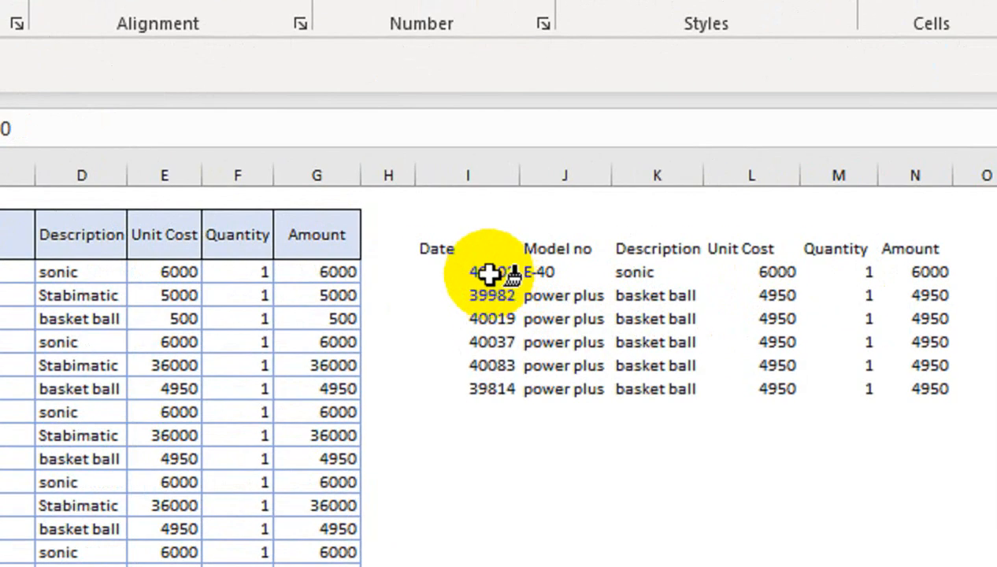
pyautogui.moveTo(485, 244); pyautogui.dragTo(483, 299)
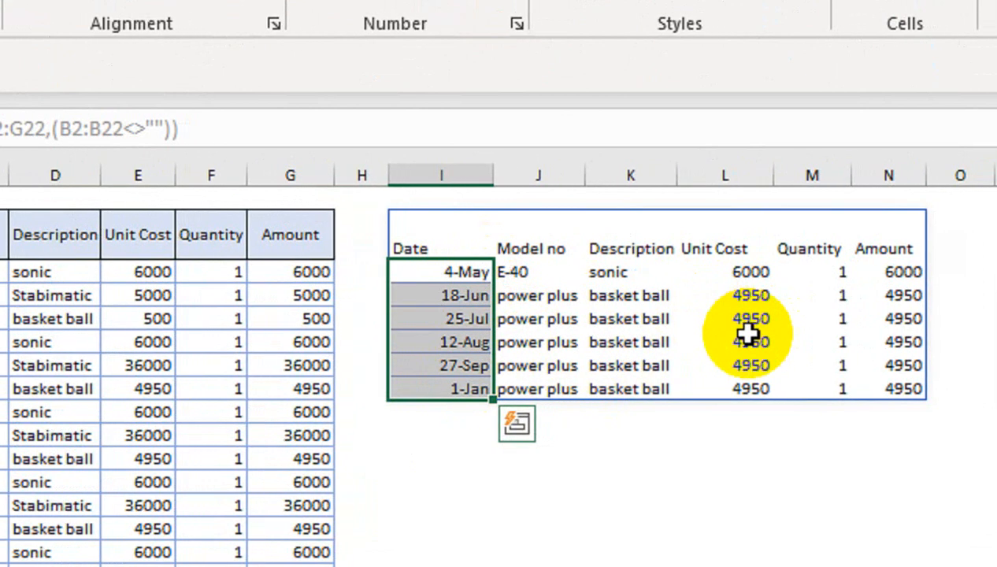
pyautogui.click(736, 297)
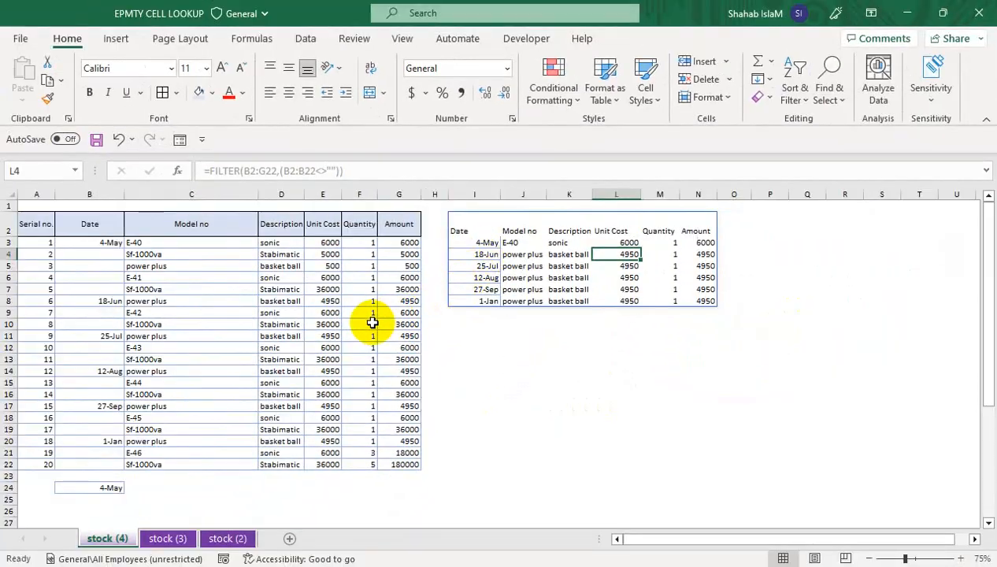
pyautogui.click(210, 436)
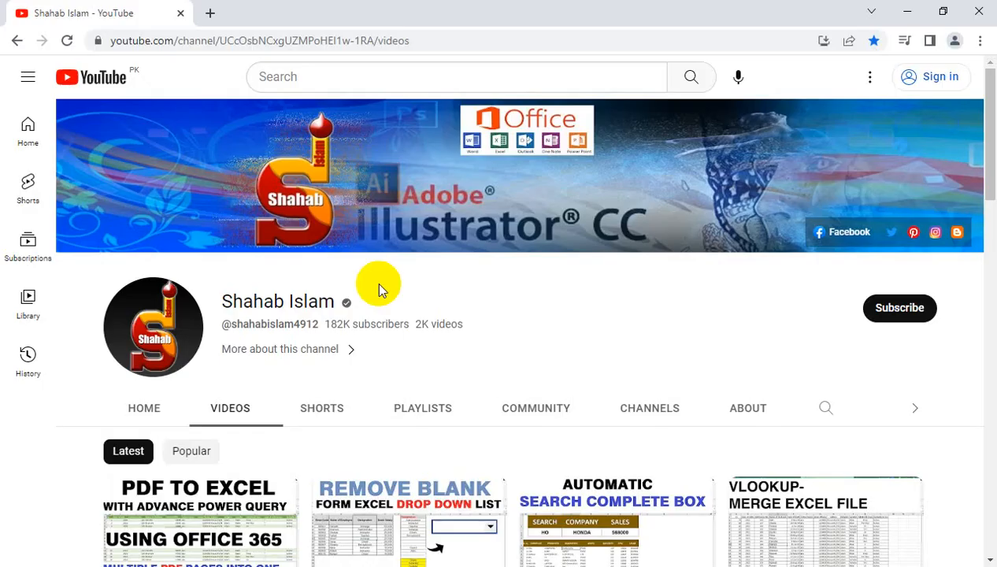